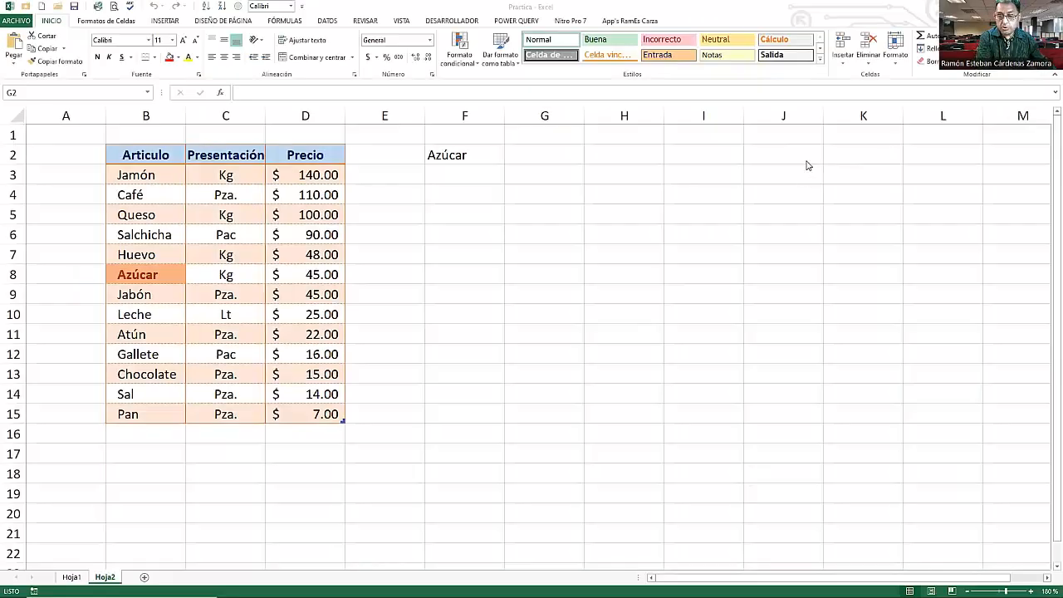
- Choose Jabón and then Atún from the drop-down list in cell F2
click(470, 159)
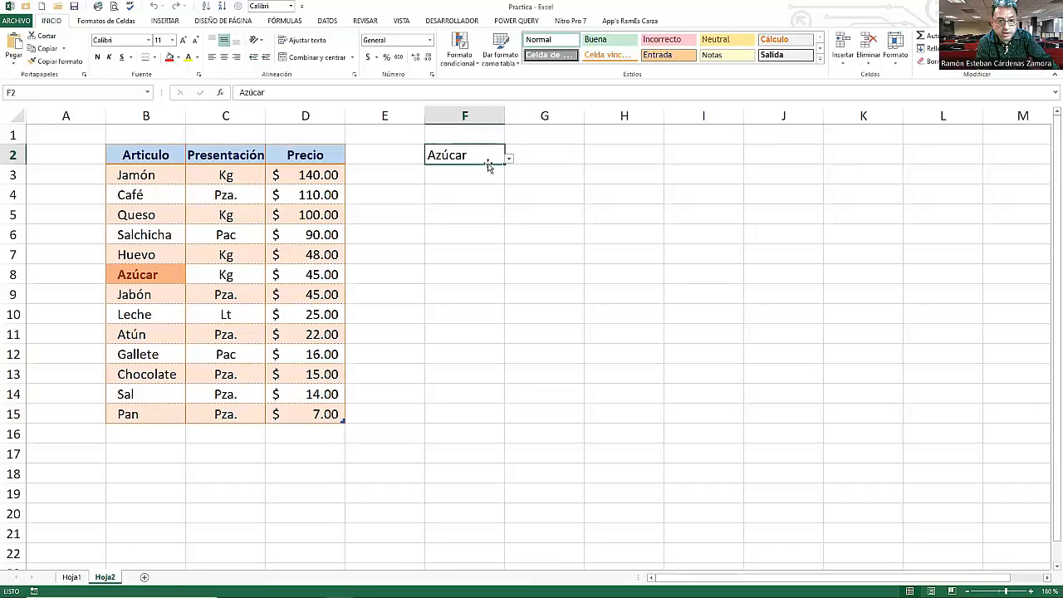
click(509, 161)
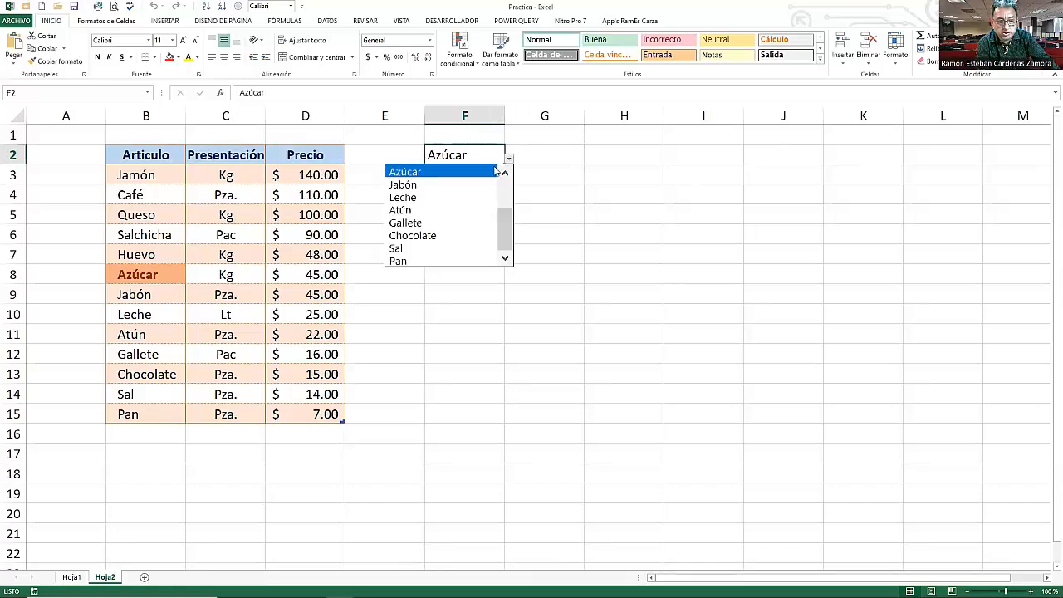
key(Escape)
click(426, 184)
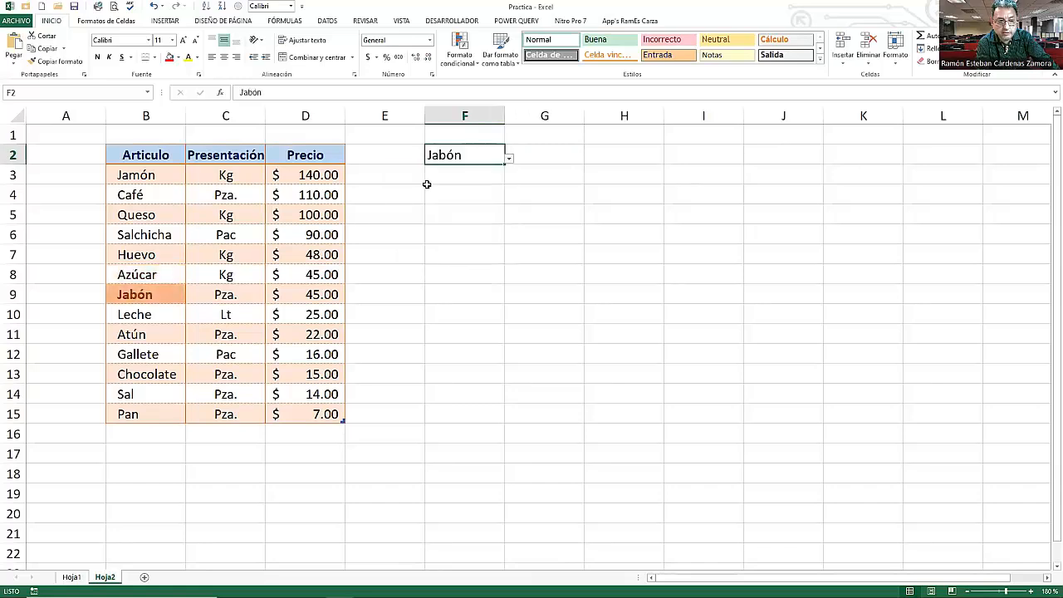
click(510, 159)
click(420, 212)
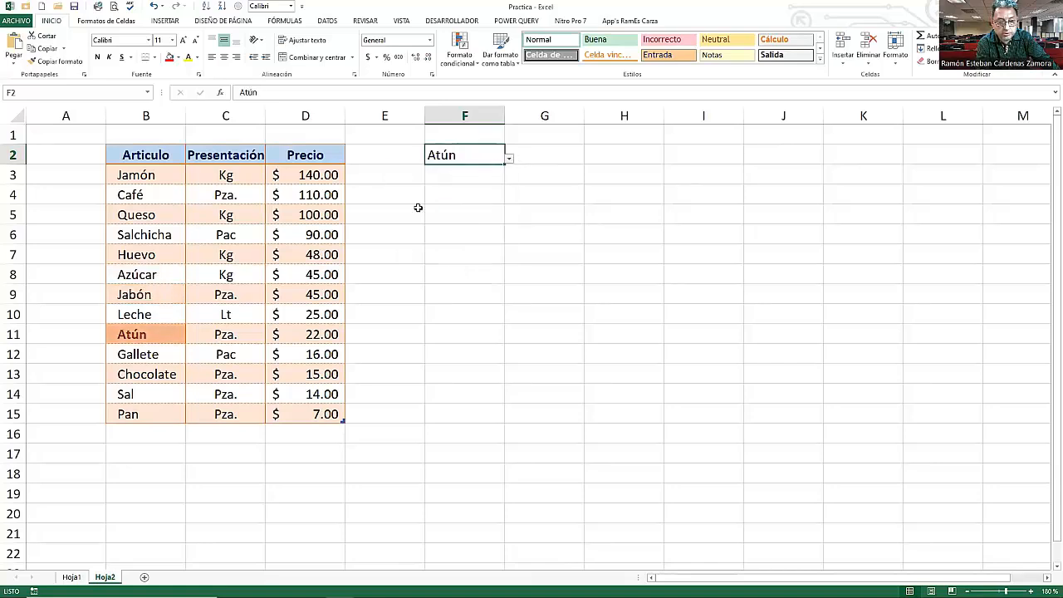
- Choose Gallete and then Chocolate from the drop-down list in cell F2
click(510, 161)
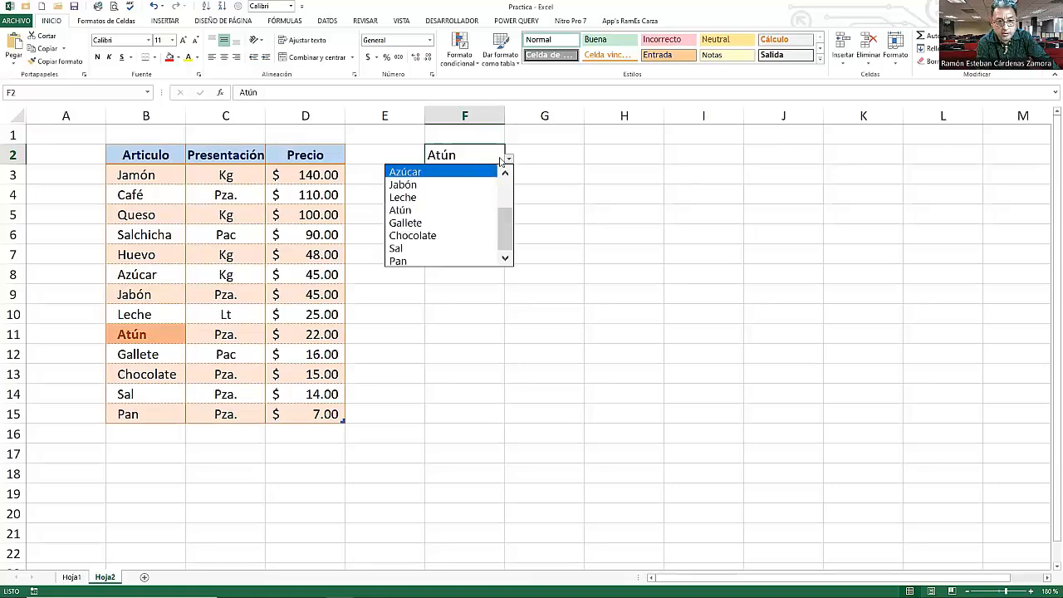
click(501, 159)
click(509, 160)
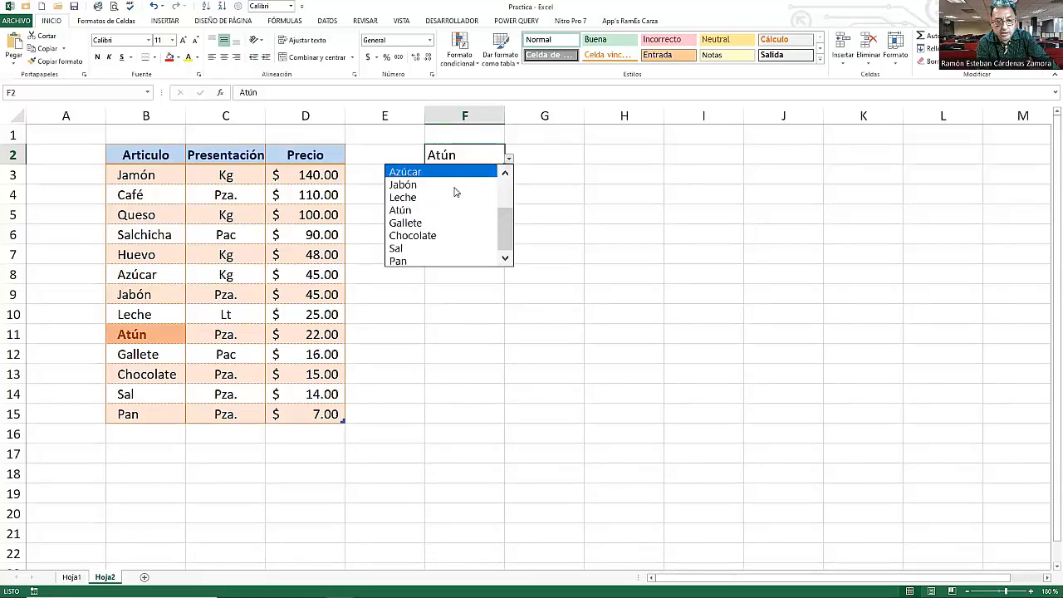
click(418, 223)
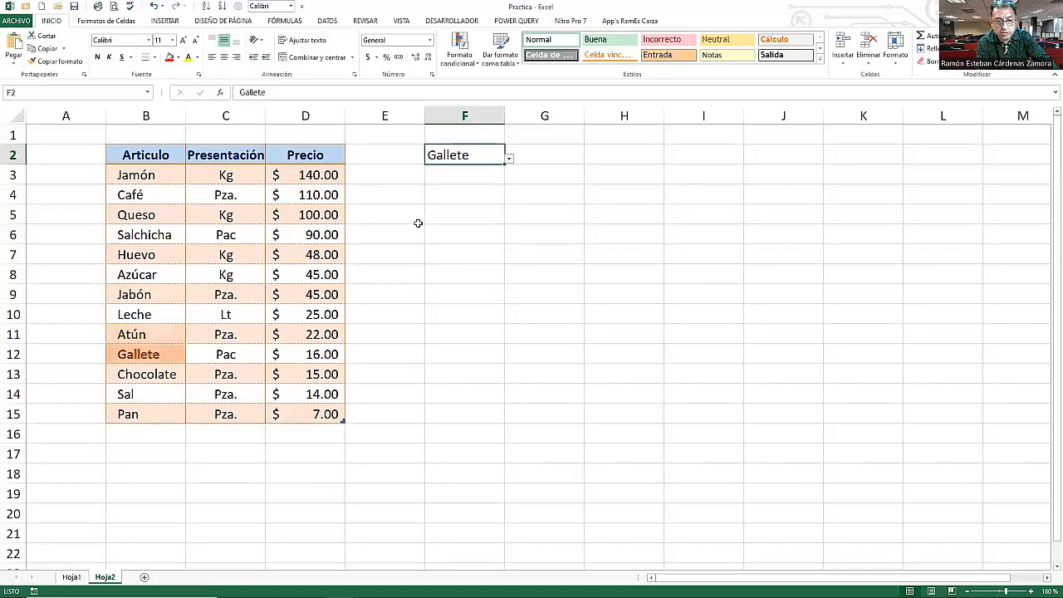
click(509, 161)
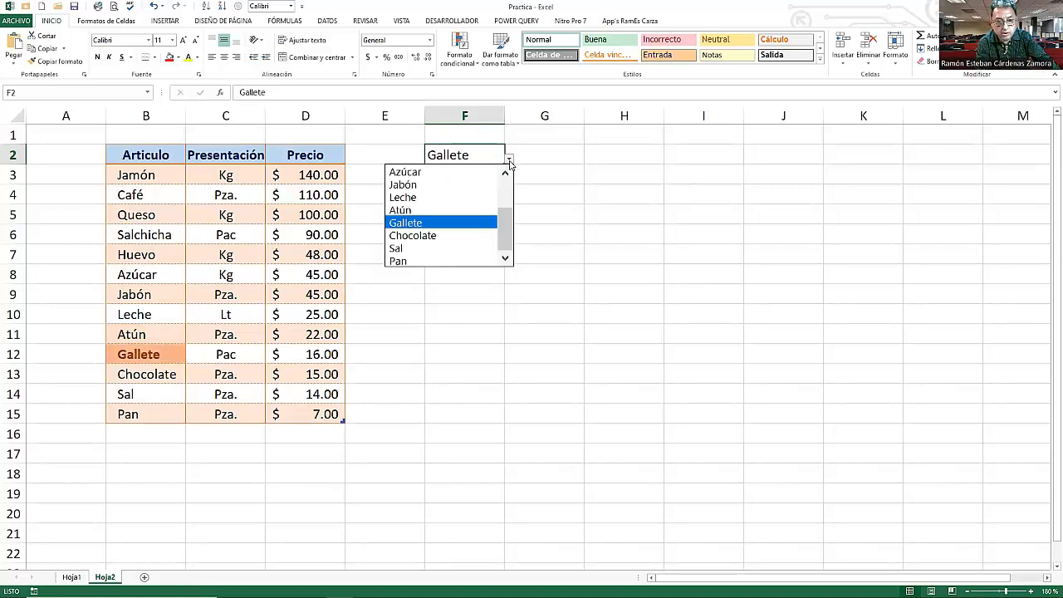
click(431, 239)
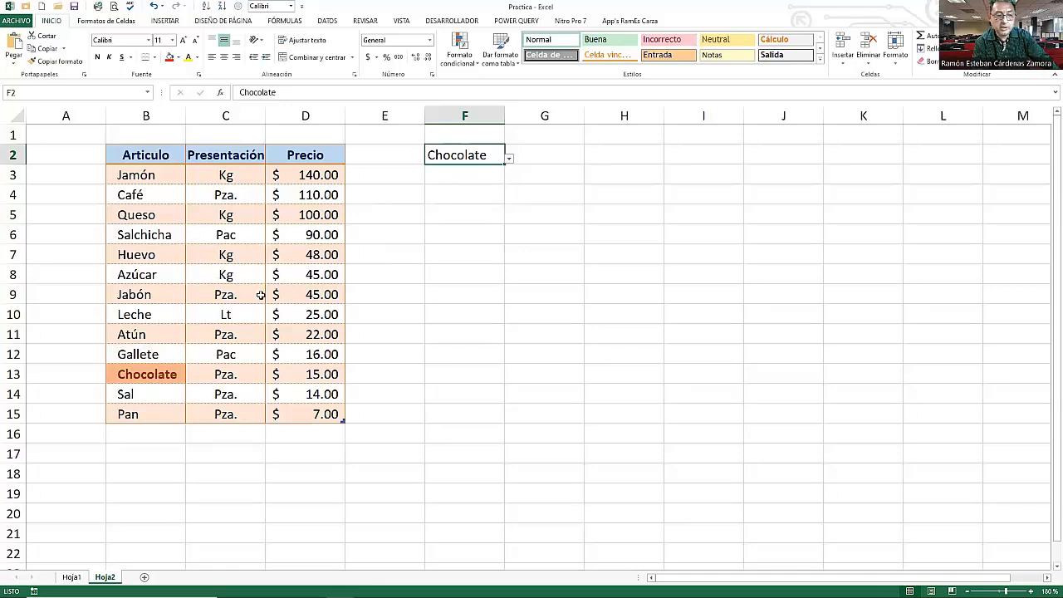
- Start a BUSCARV formula in cell G2, browsing the function suggestions to pick it
click(538, 151)
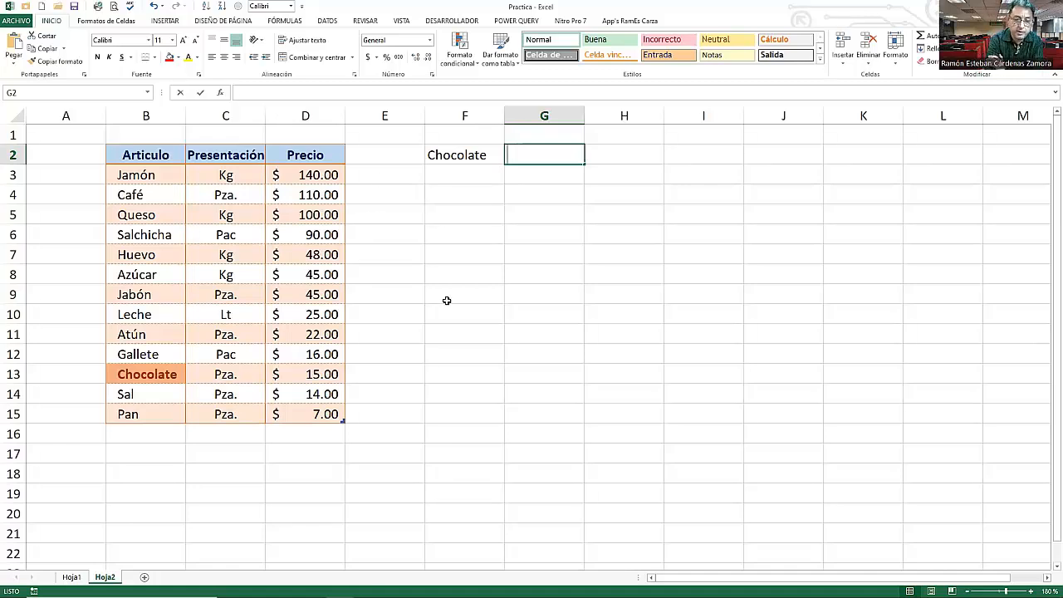
text(=)
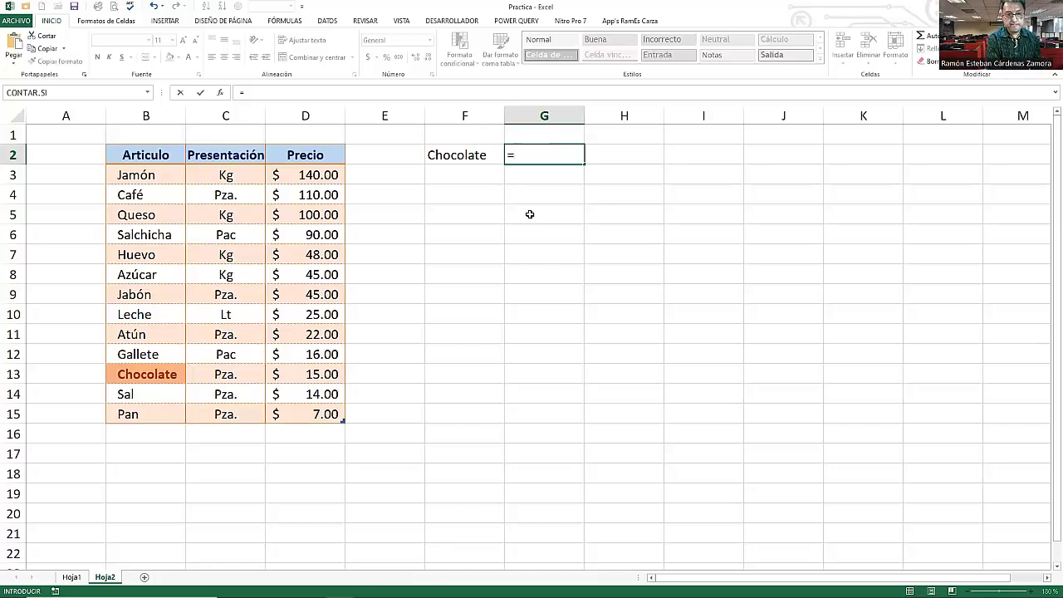
text(b)
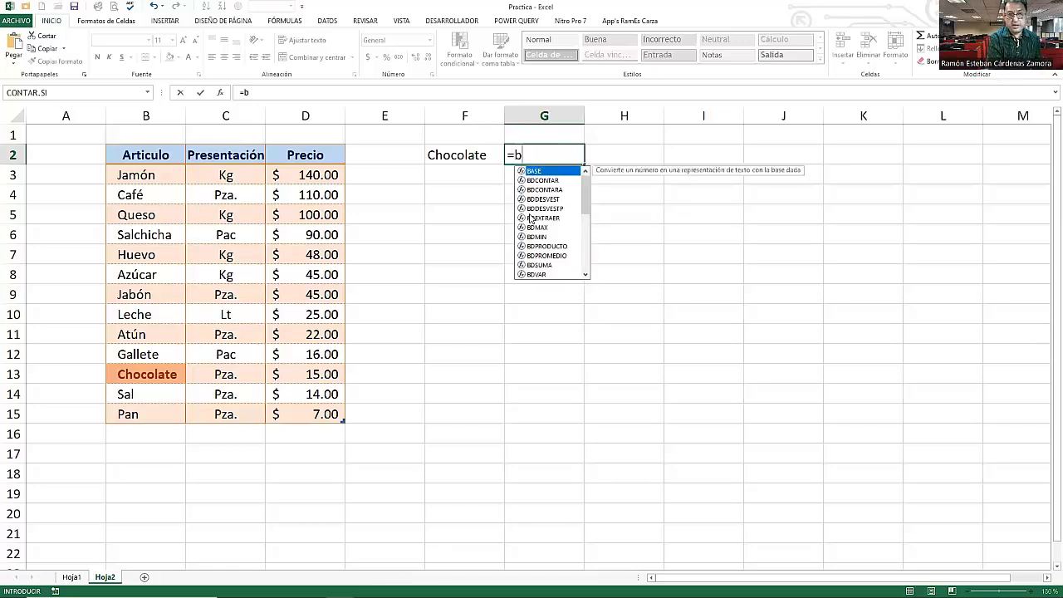
text(u)
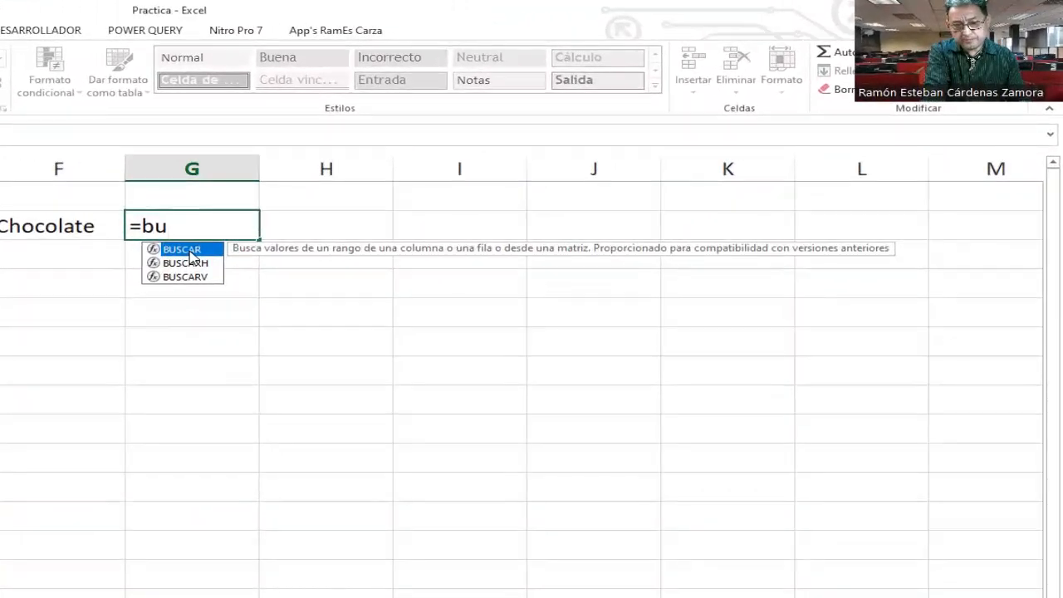
key(BackSpace)
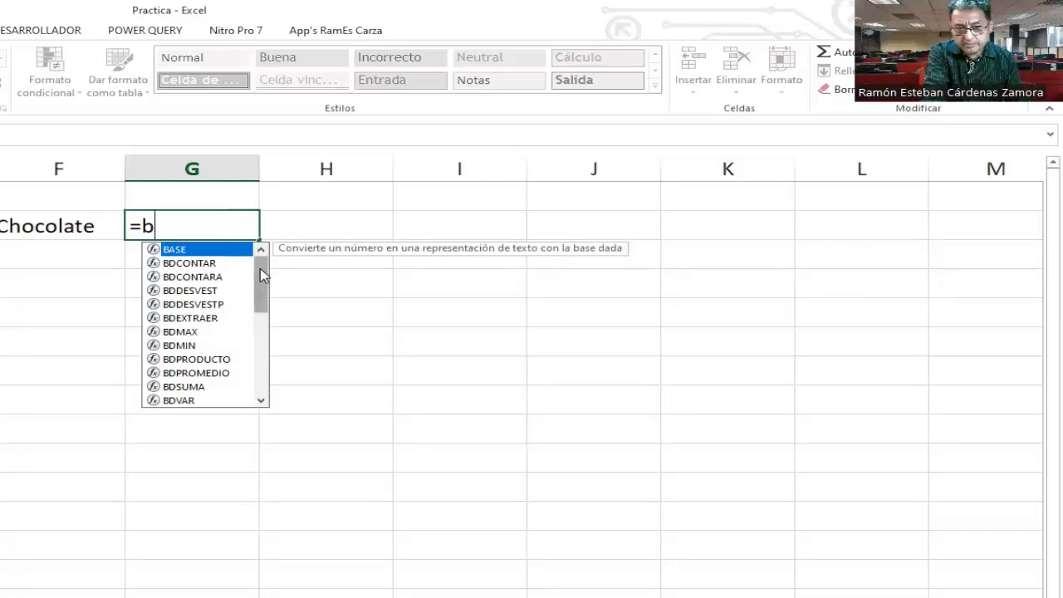
drag(260, 268, 254, 247)
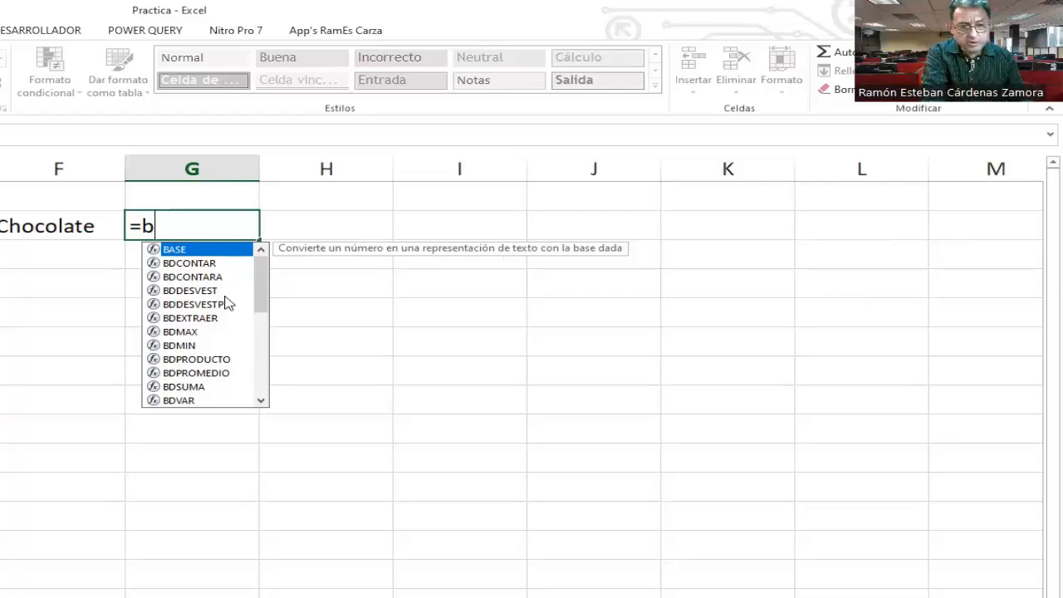
text(u)
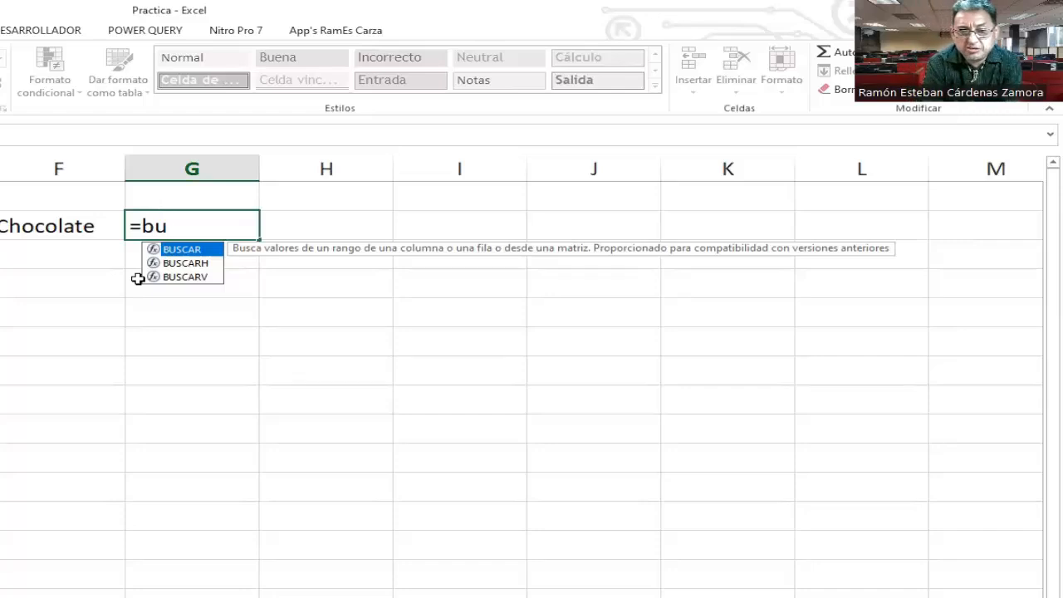
click(198, 264)
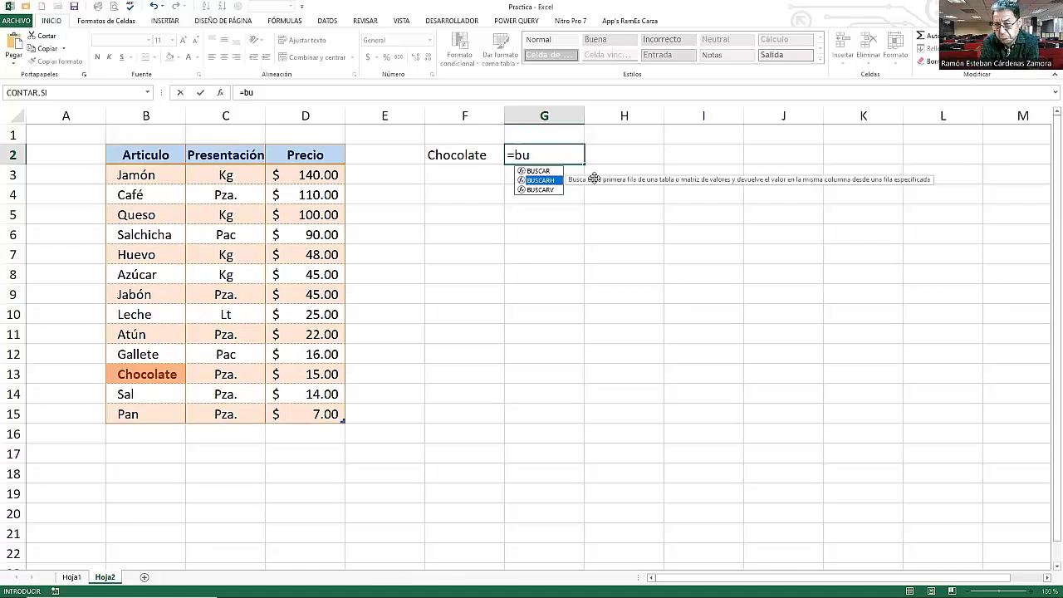
click(545, 193)
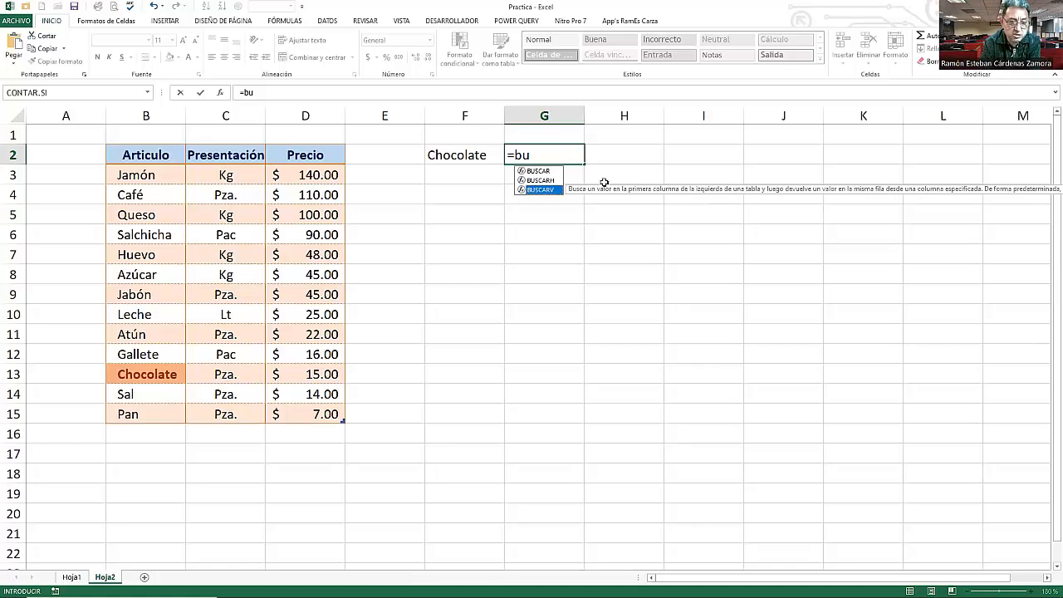
double_click(541, 190)
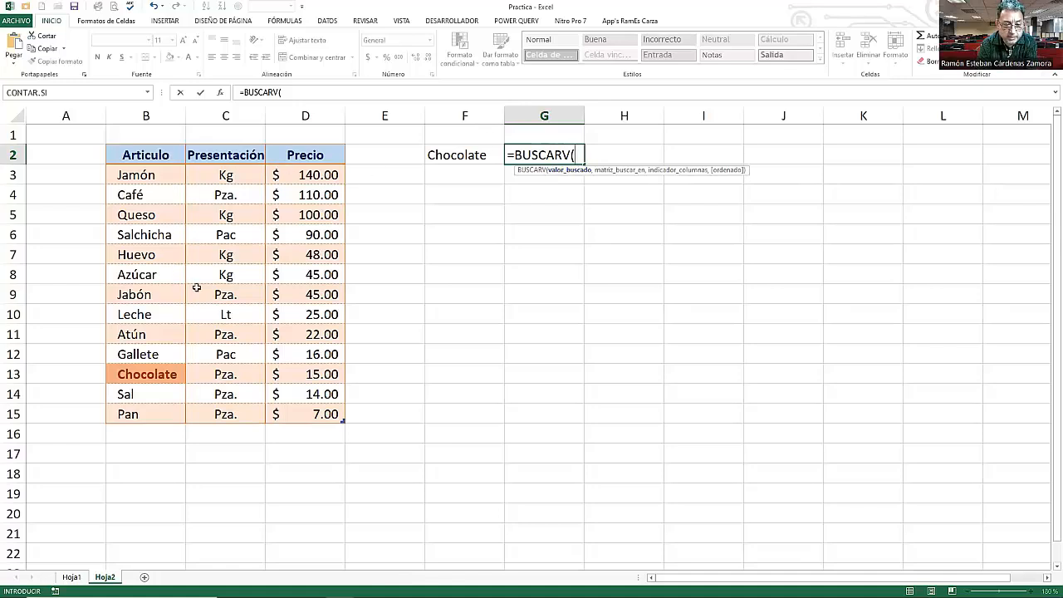
- Use cell F2 as the BUSCARV lookup value
click(465, 154)
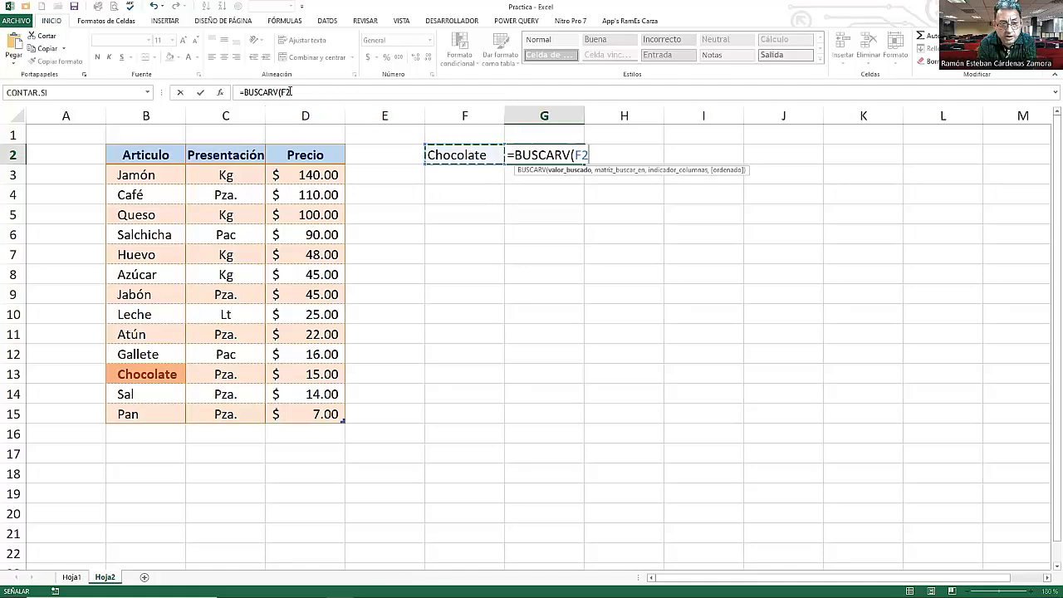
click(375, 94)
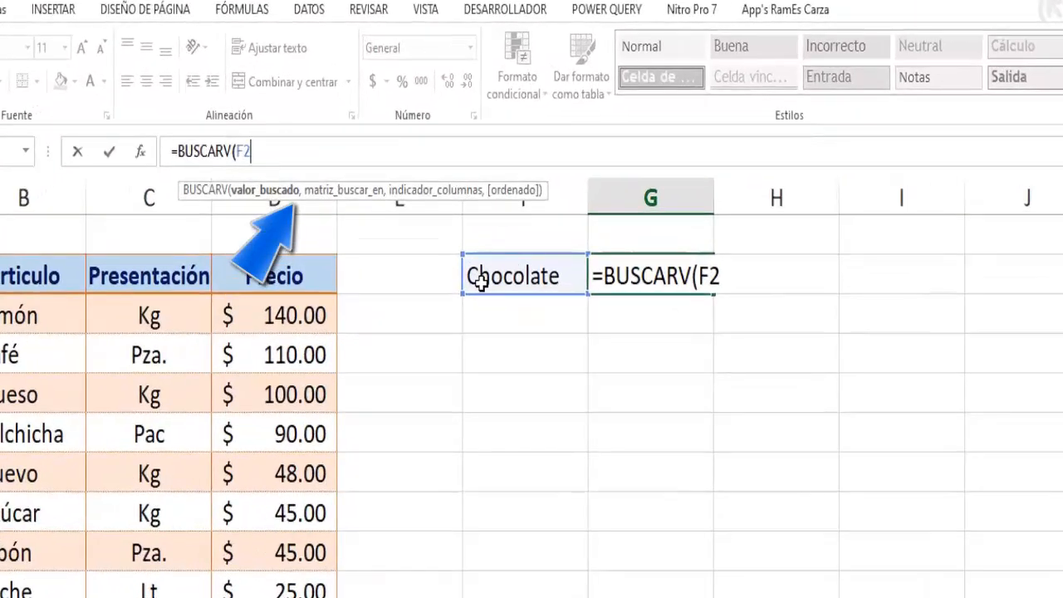
text(,)
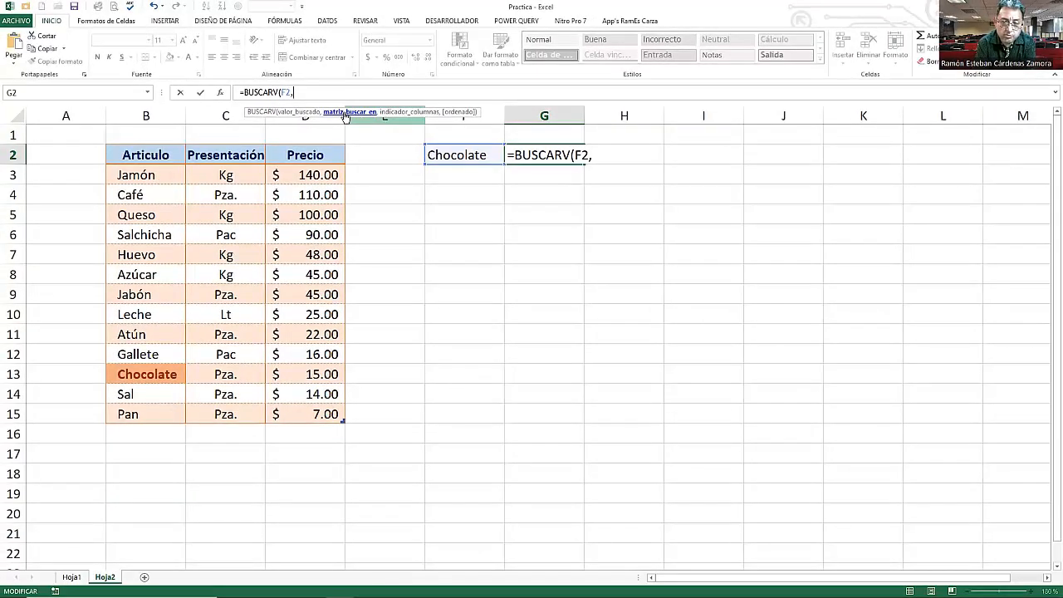
- Set the whole Tabla22 table as the lookup range of the formula
click(157, 177)
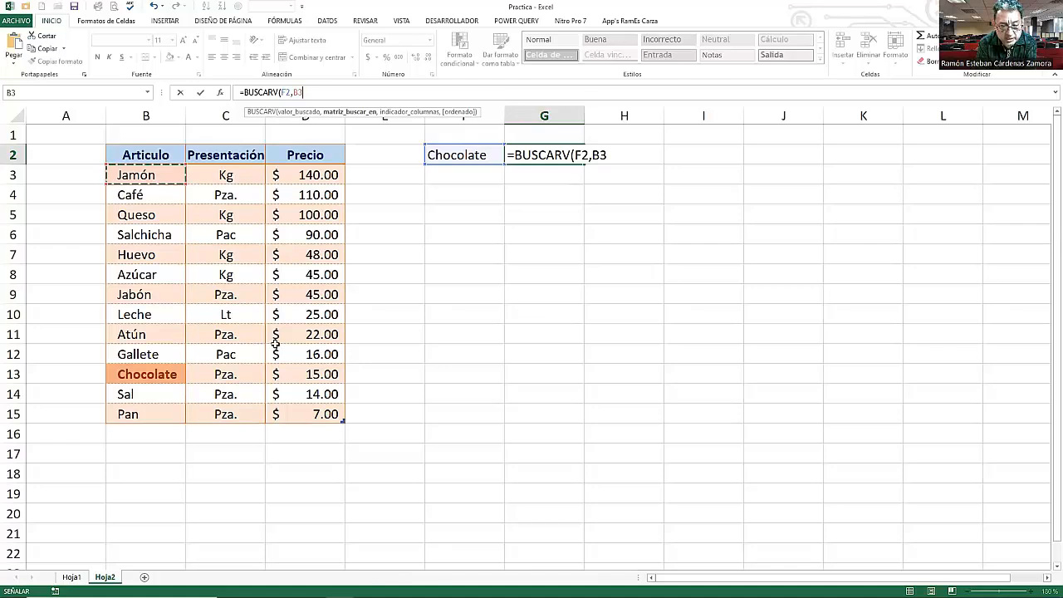
shift+click(289, 411)
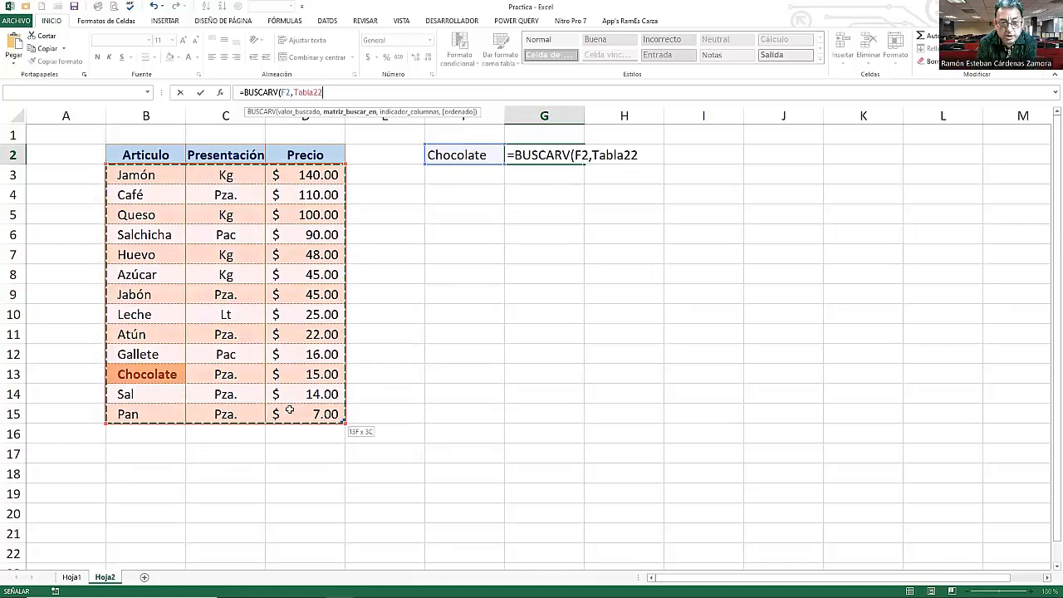
shift+click(269, 380)
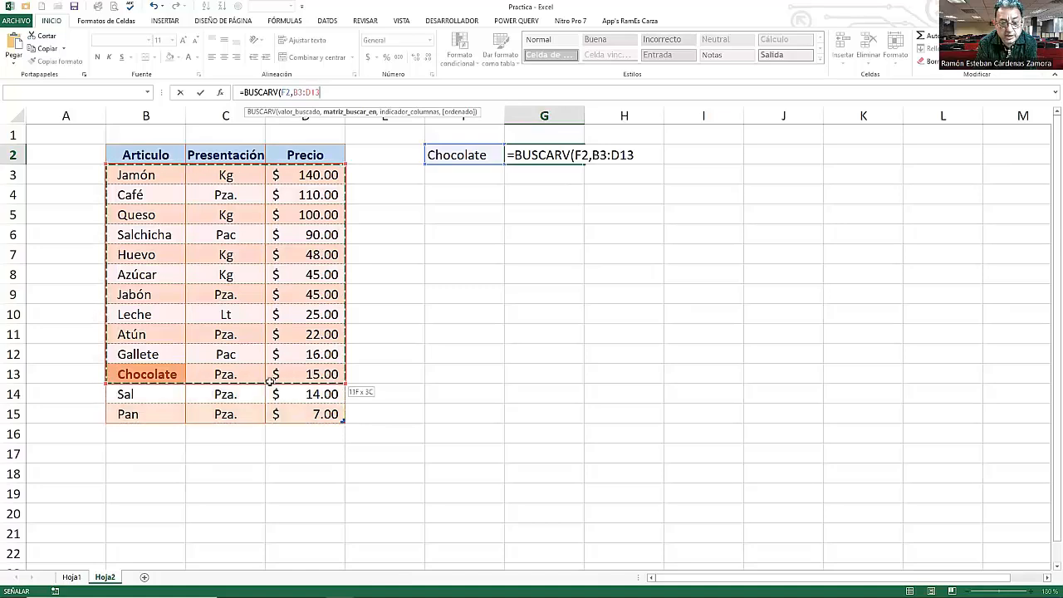
shift+click(273, 390)
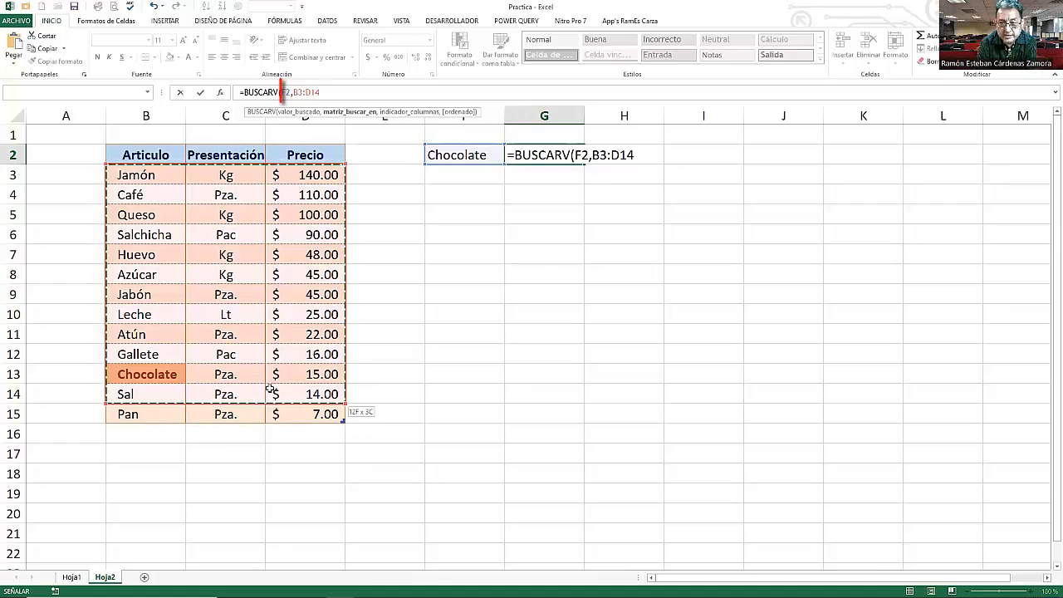
drag(270, 388, 265, 426)
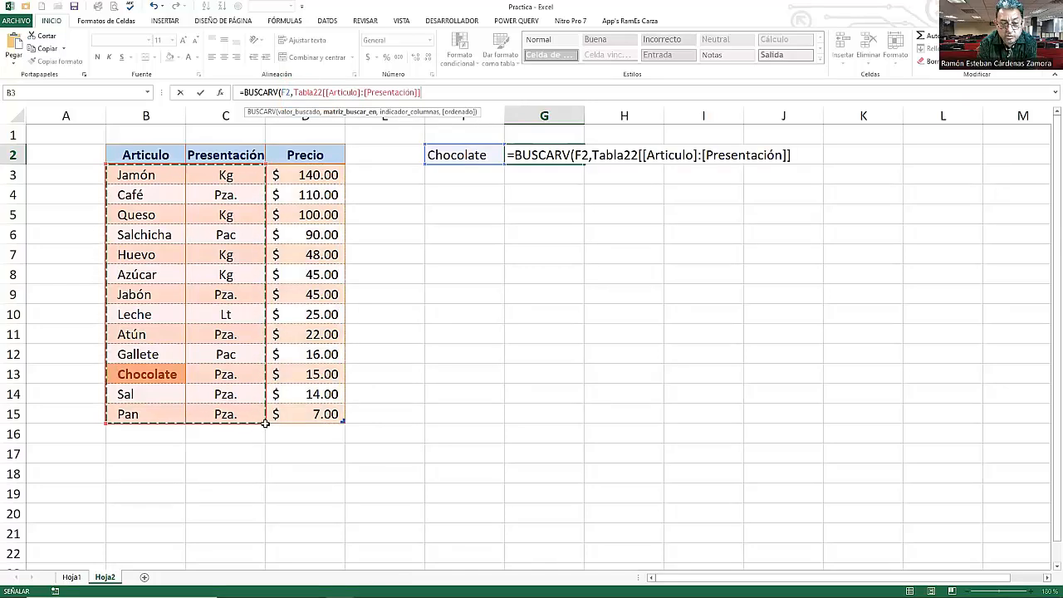
click(138, 175)
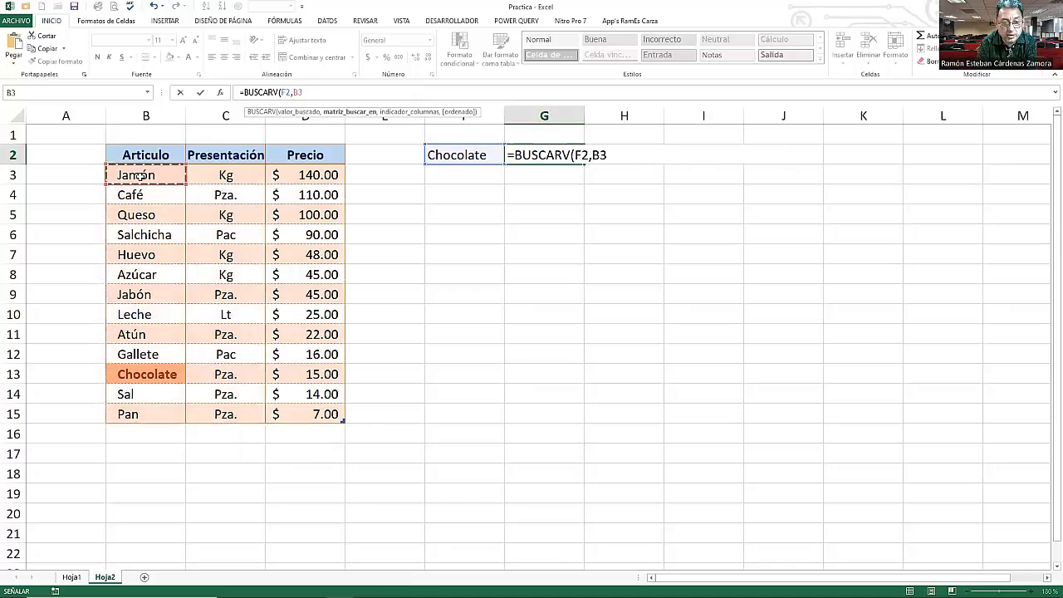
shift+click(294, 414)
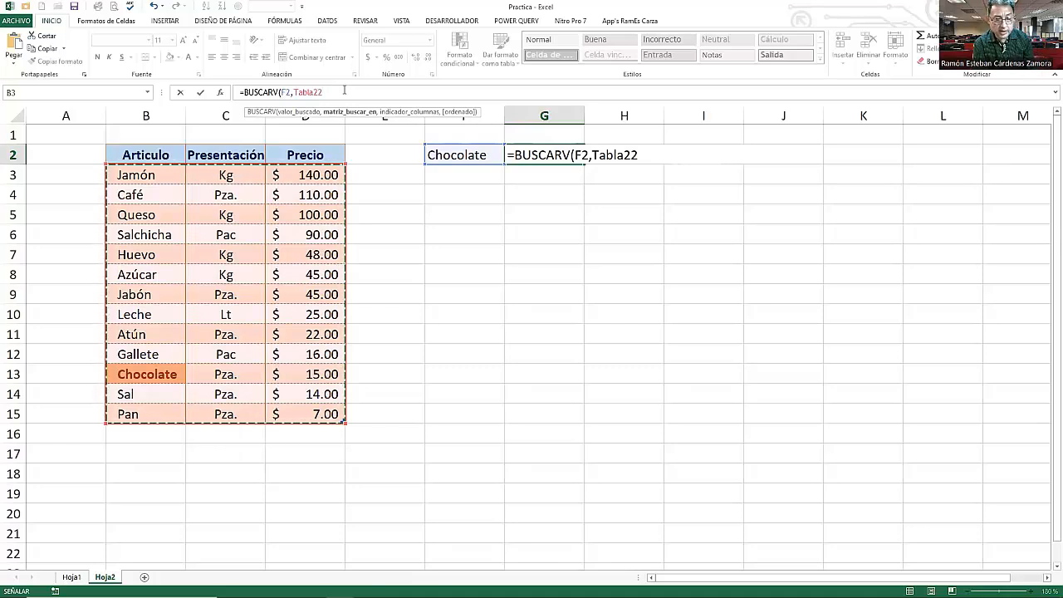
text(,)
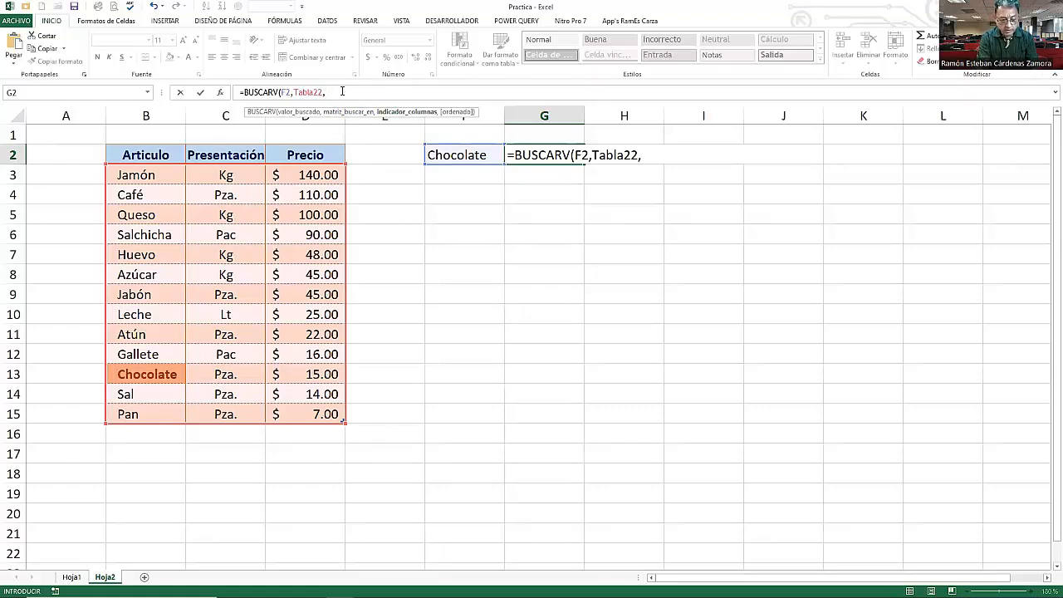
- Complete the BUSCARV formula with column index 2 and FALSO for an exact match, then enter it
text(2)
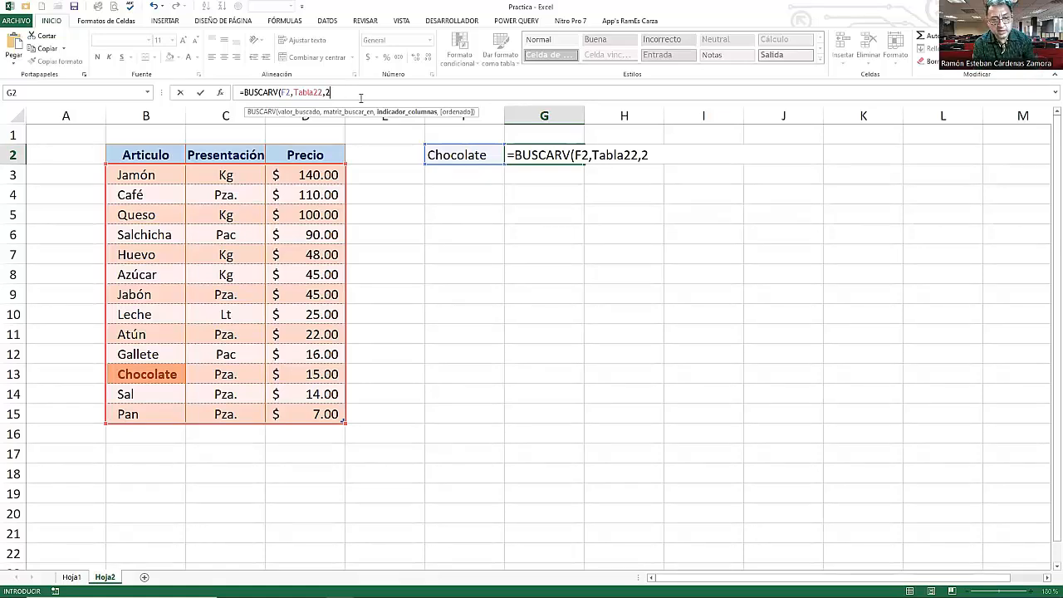
text(,)
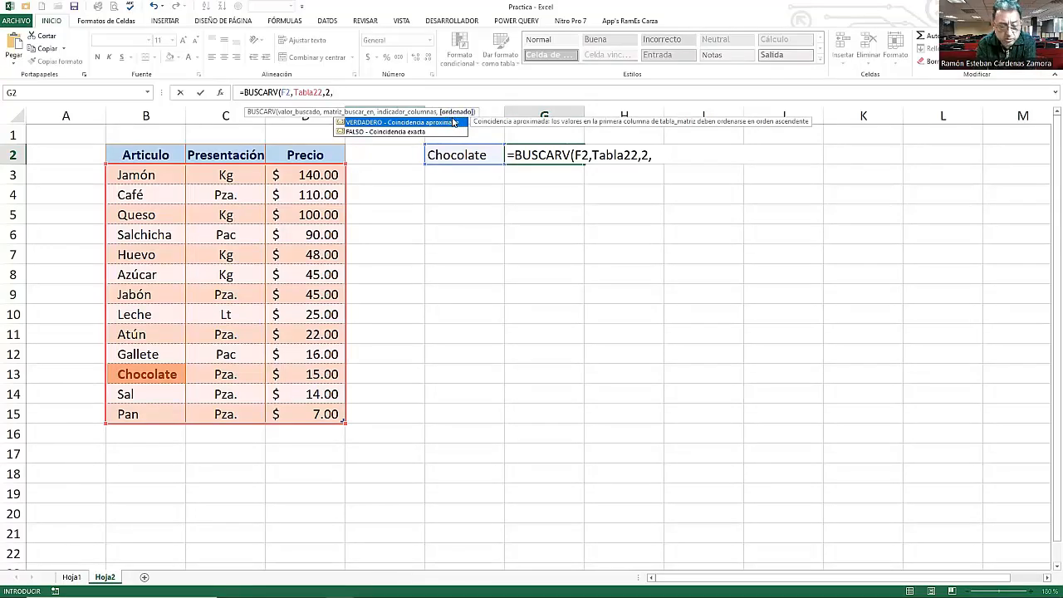
key(BackSpace)
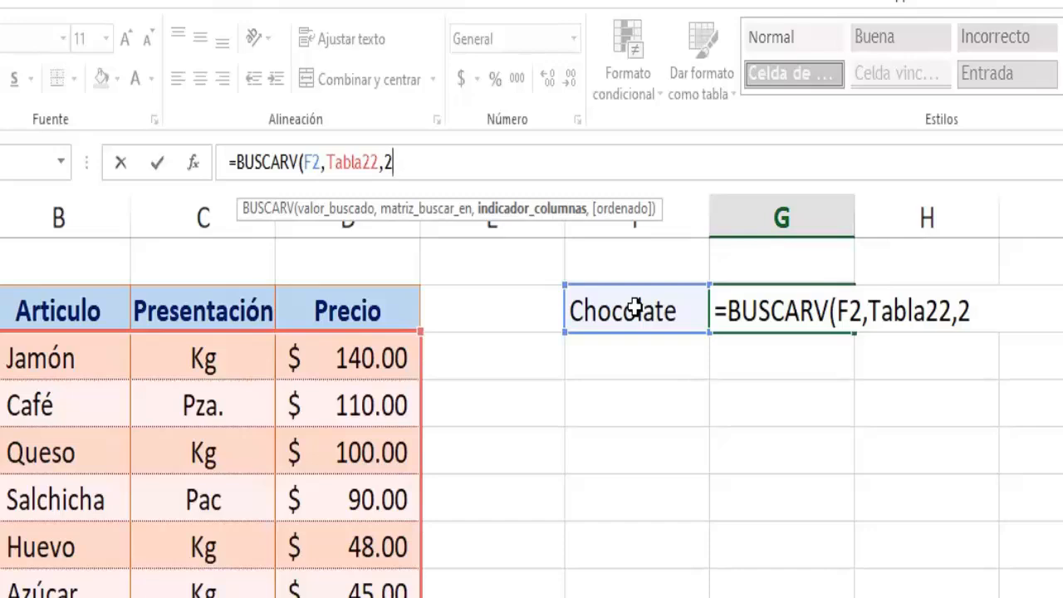
text(,)
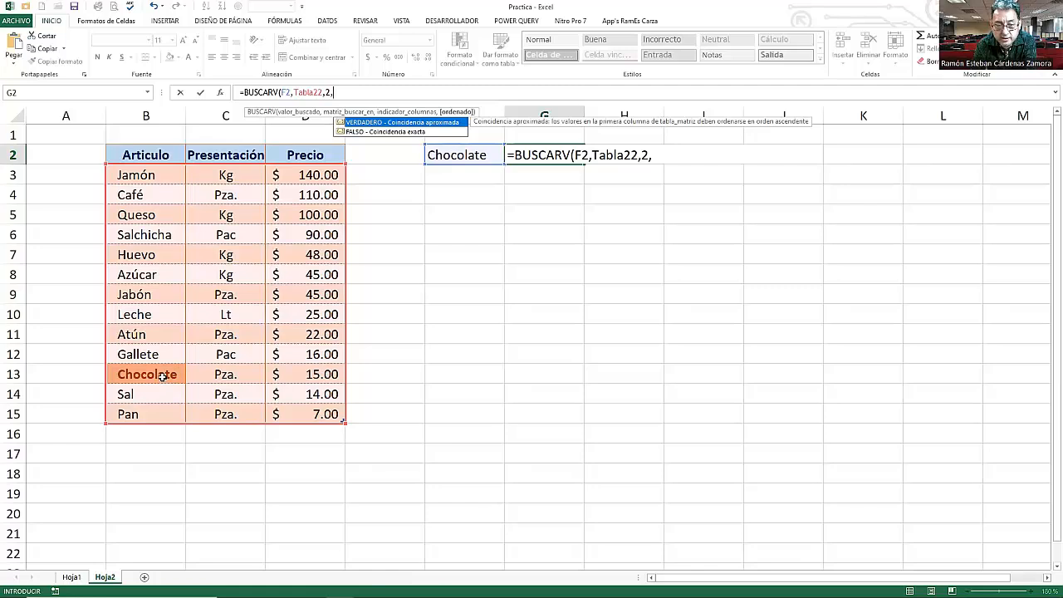
click(369, 133)
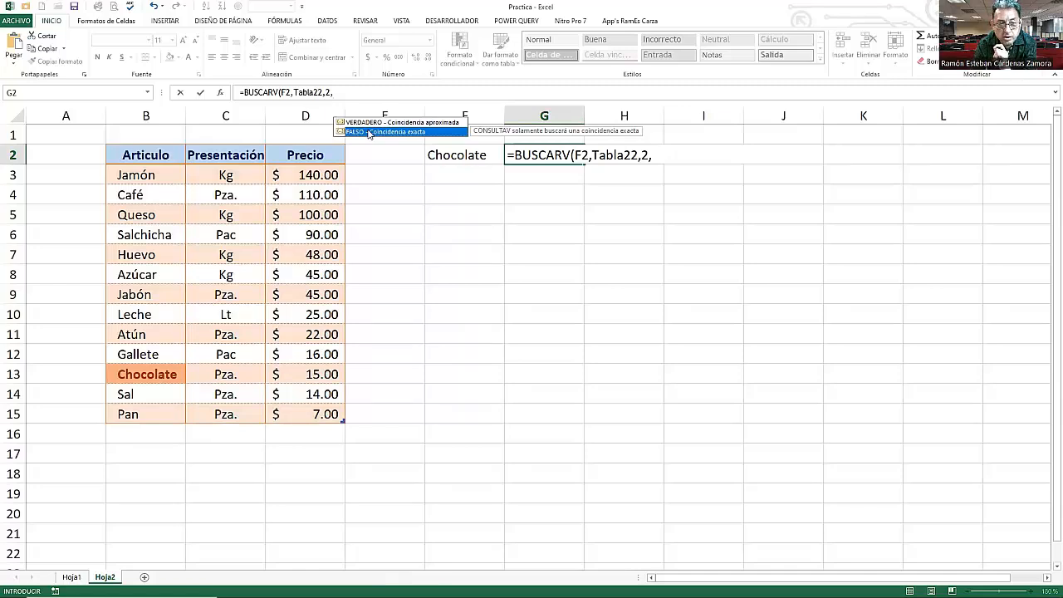
double_click(369, 132)
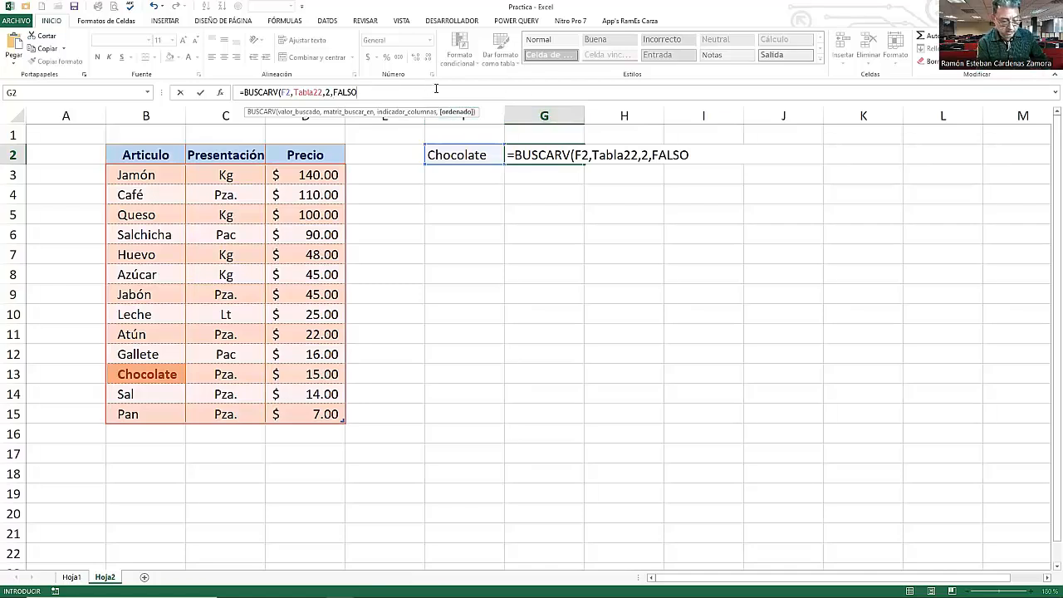
text())
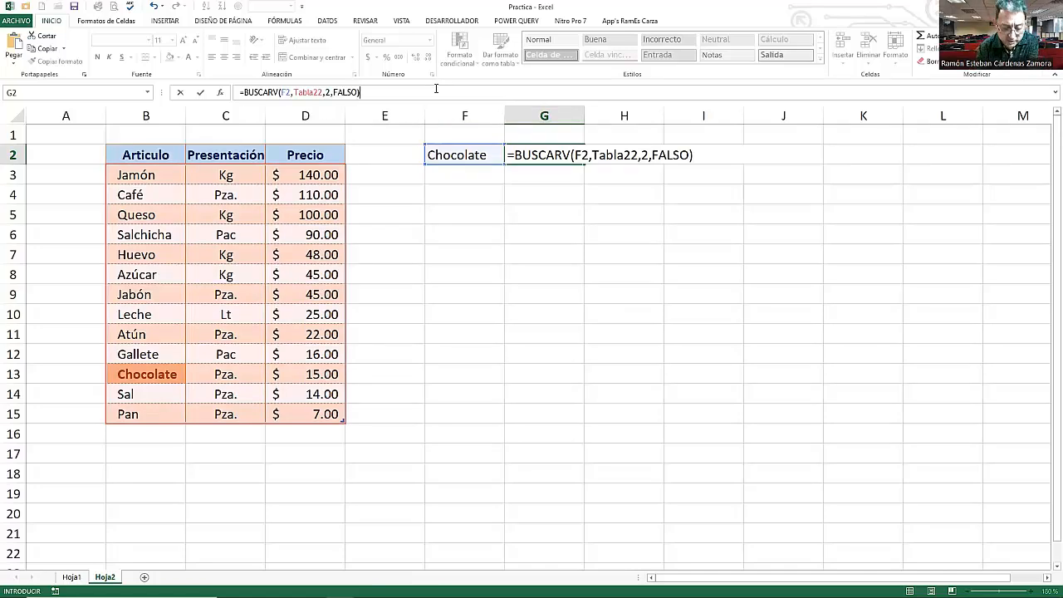
key(Return)
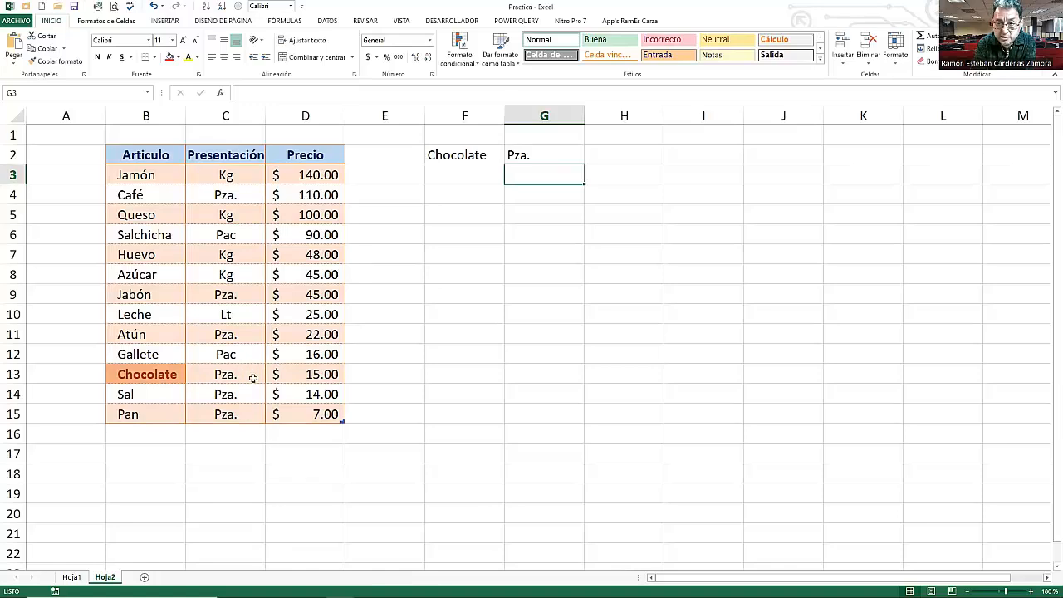
- Center-align the contents of cells F2 to H2
click(555, 155)
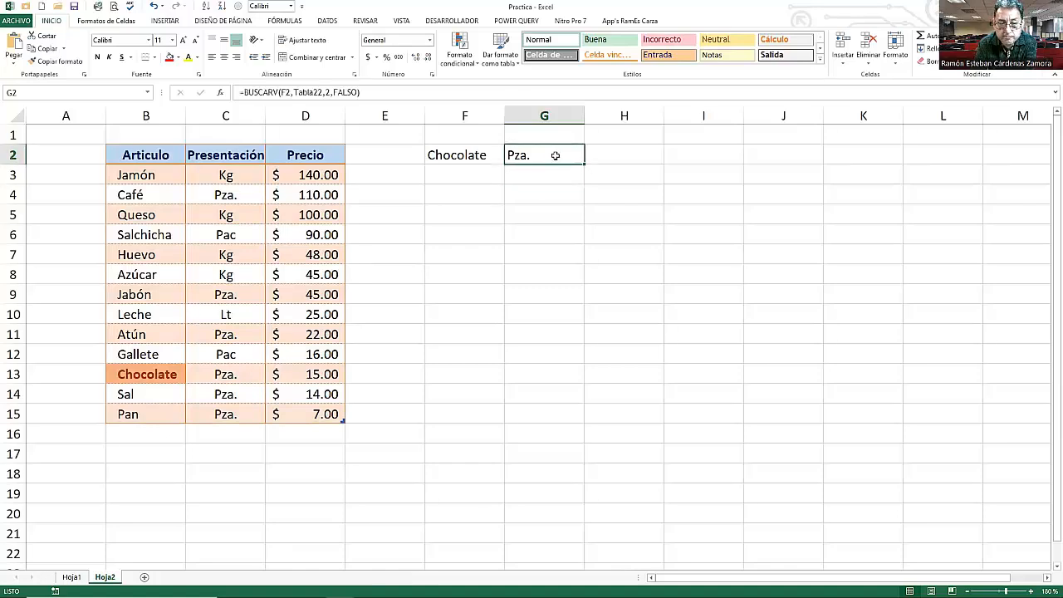
drag(480, 156, 590, 156)
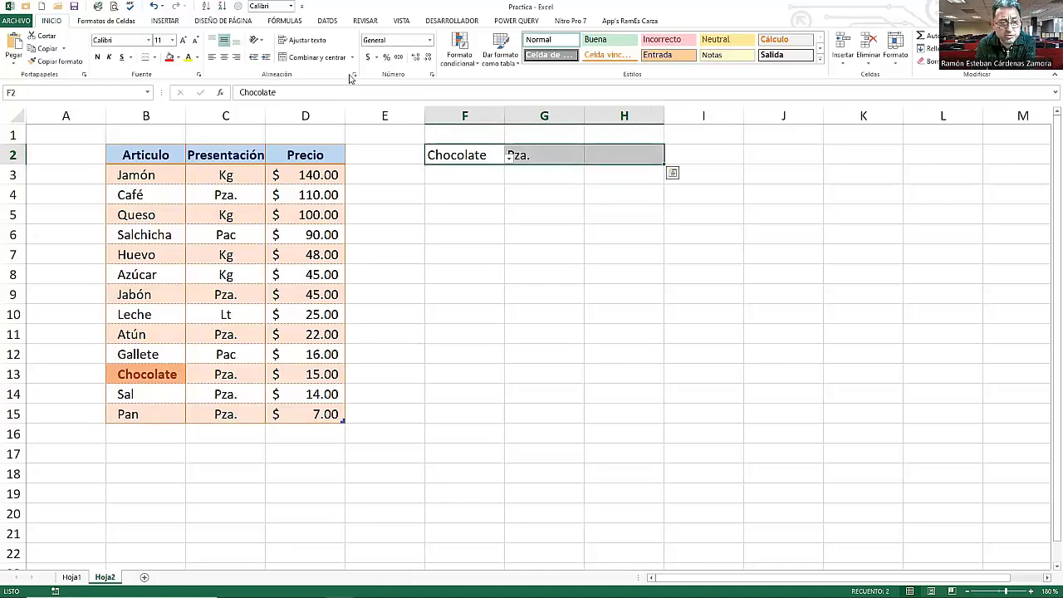
click(225, 57)
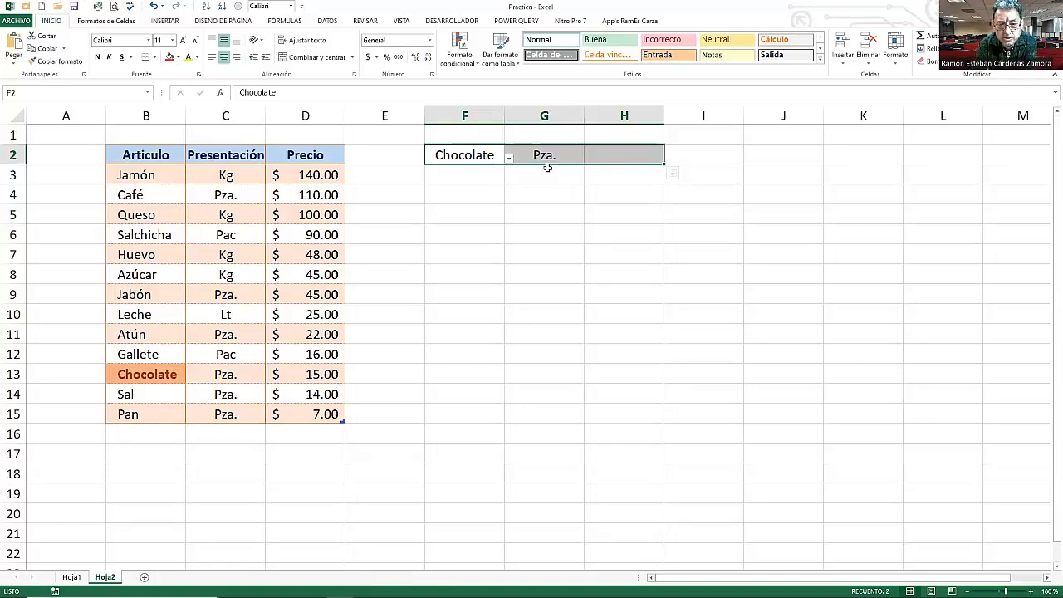
click(540, 176)
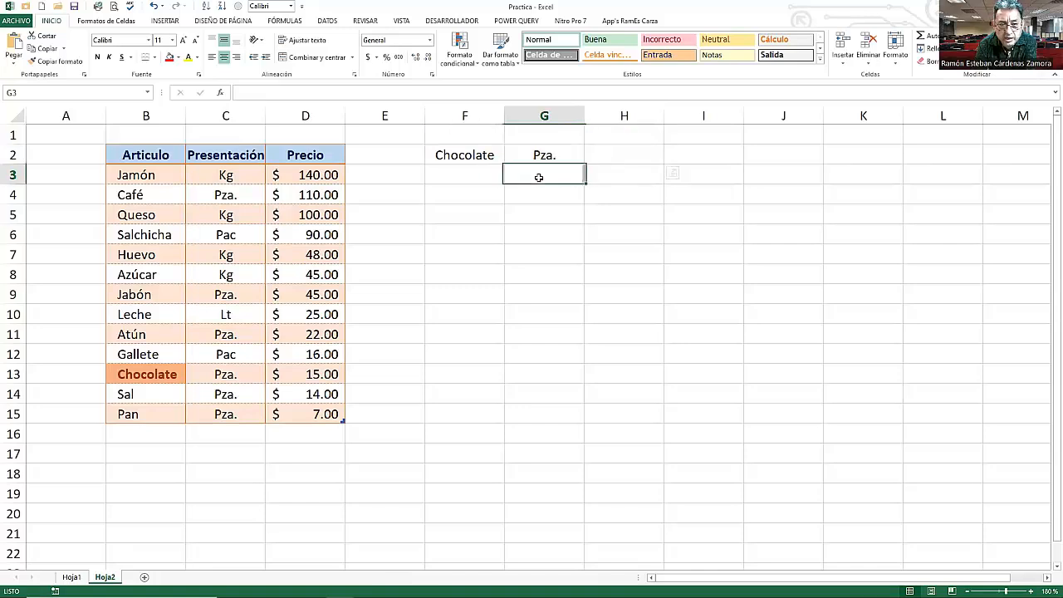
- Copy the Articulo, Presentación and Precio headers into cells F1 to H1
drag(158, 157, 291, 154)
right_click(293, 155)
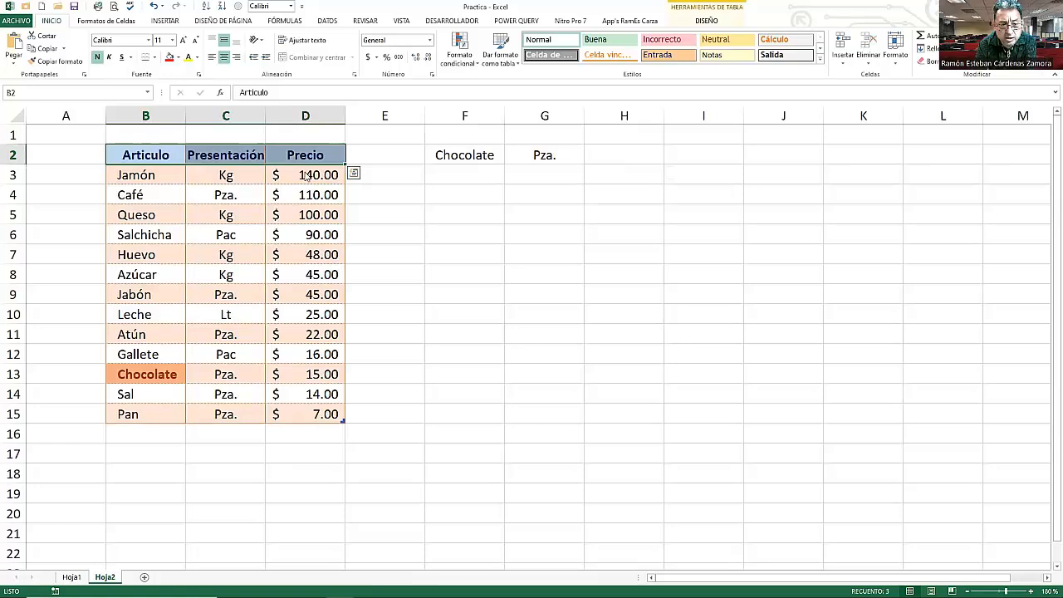
click(322, 178)
click(459, 134)
right_click(459, 134)
click(480, 190)
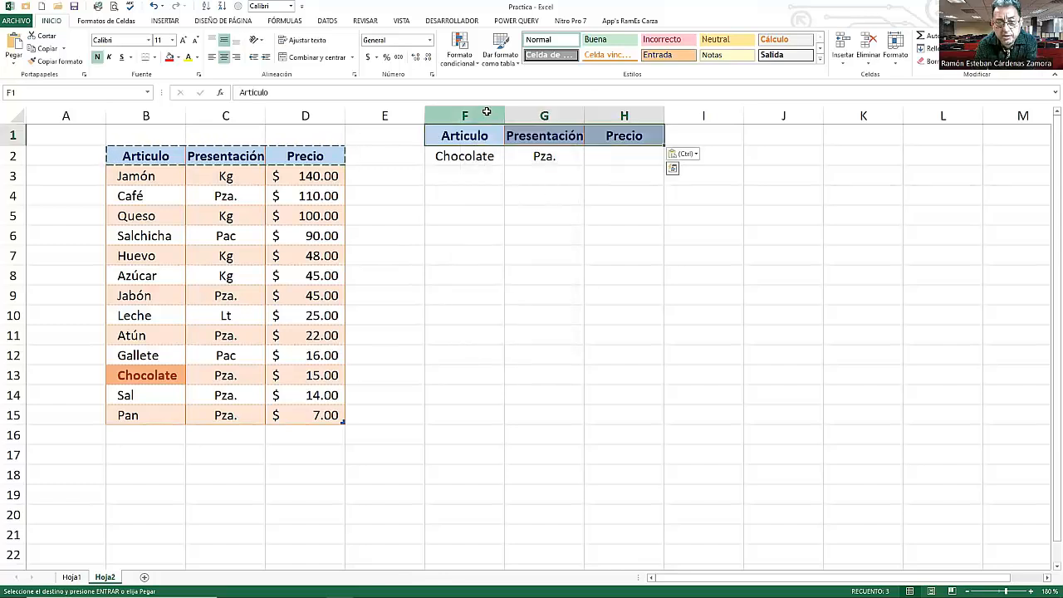
- Autofit the widths of columns F through H
click(484, 116)
shift+click(624, 117)
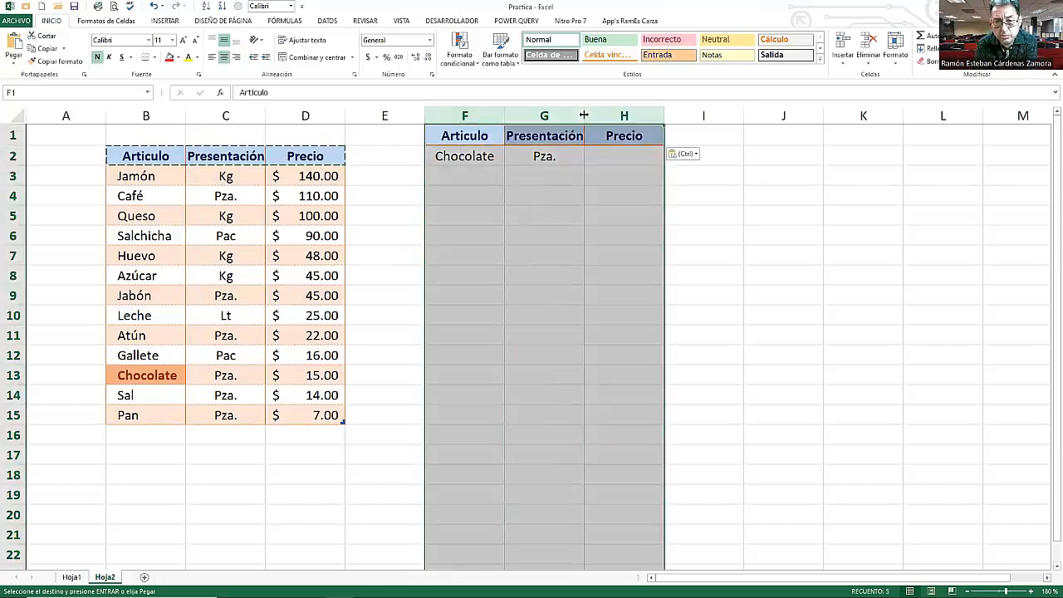
double_click(587, 116)
click(565, 193)
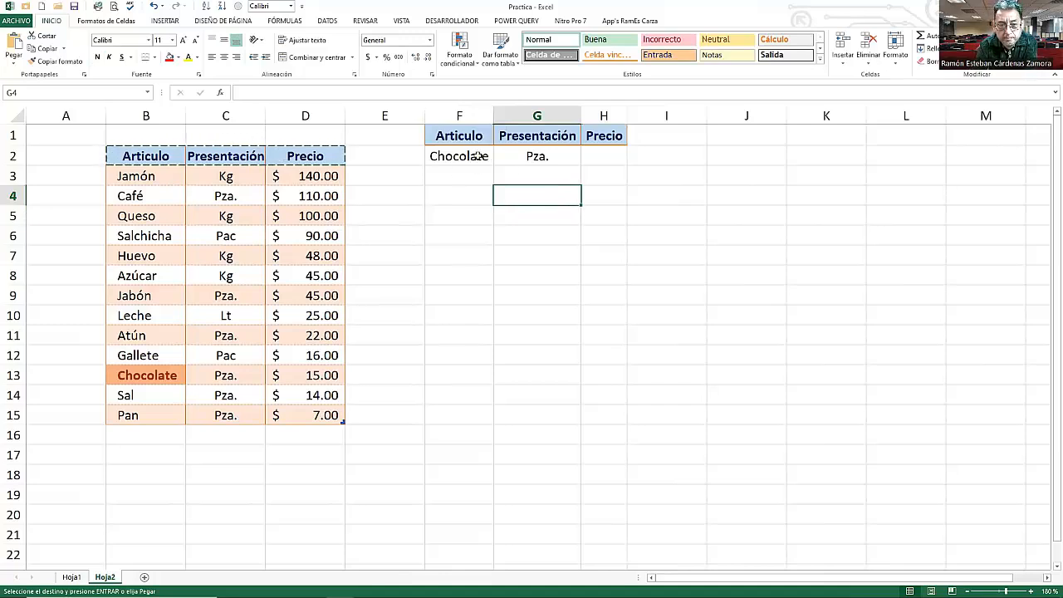
- Fill the formula from G2 across into H2
click(530, 160)
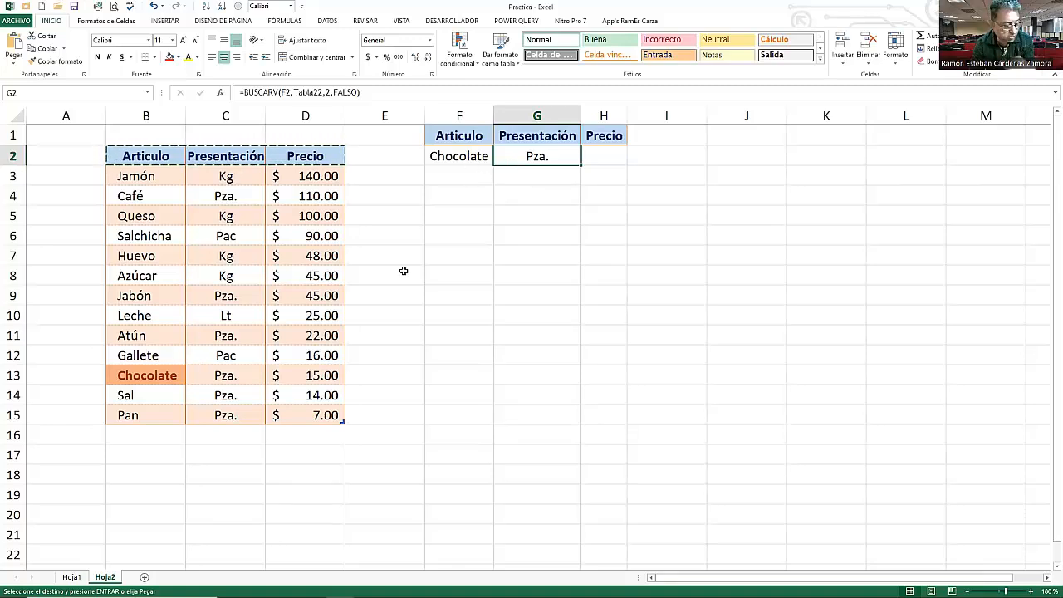
key(Escape)
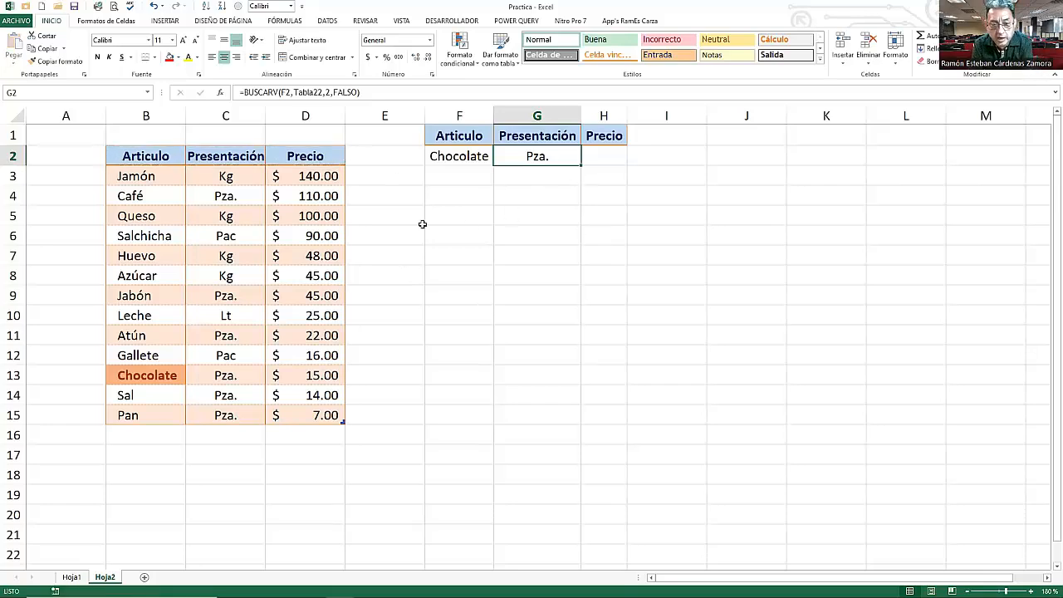
click(314, 378)
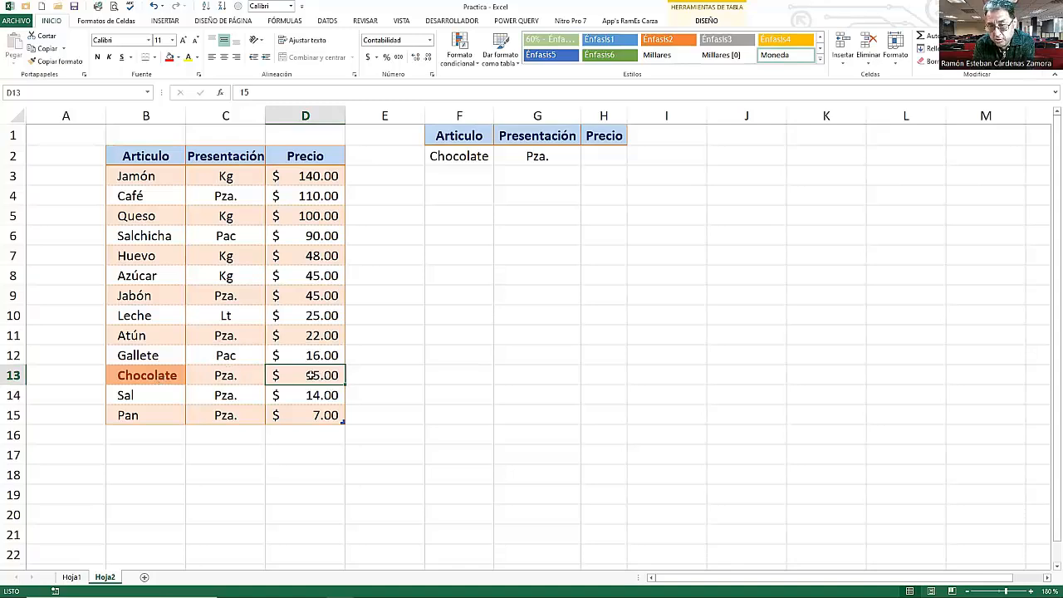
click(539, 158)
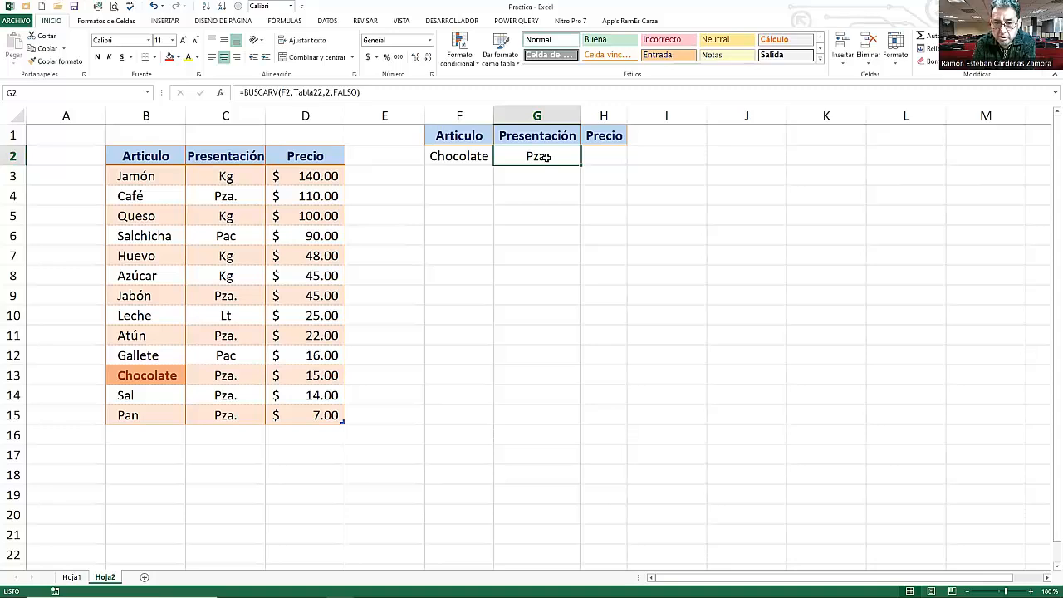
mouse_move(581, 166)
mouse_down()
mouse_move(618, 167)
mouse_move(586, 168)
mouse_up()
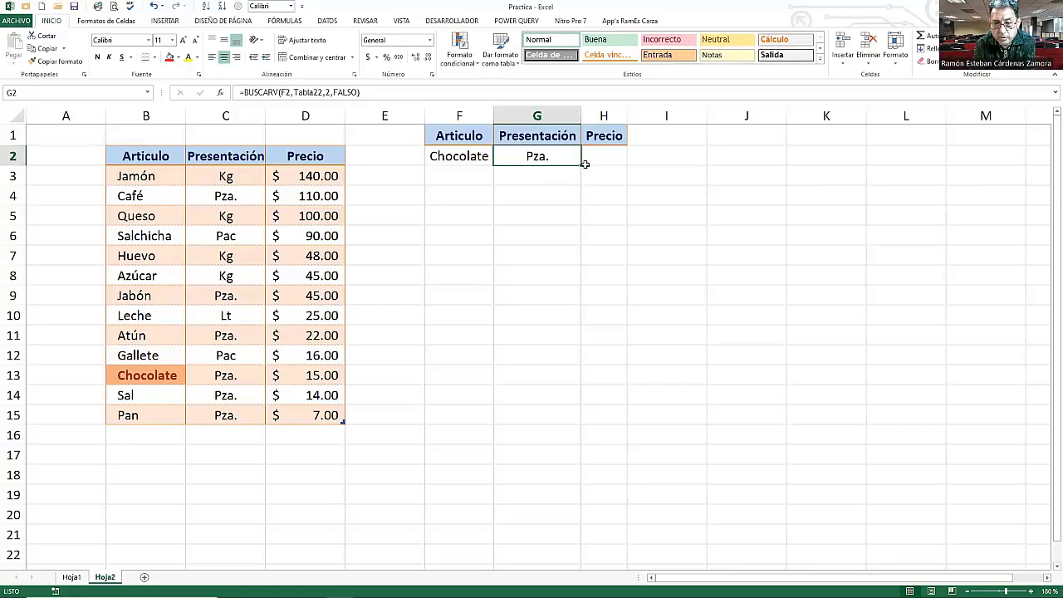
drag(580, 166, 622, 170)
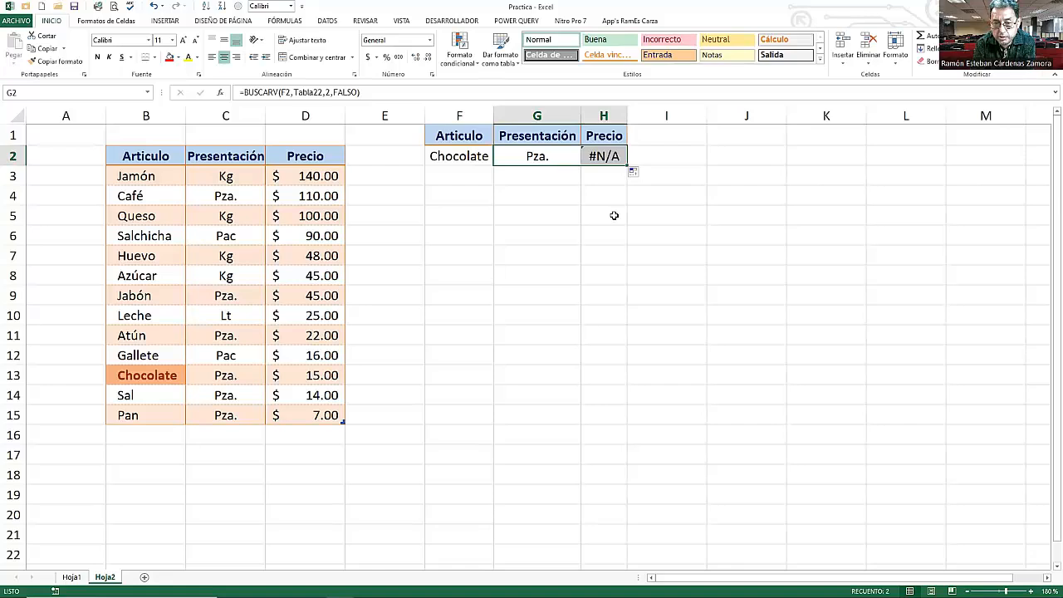
click(615, 196)
click(599, 156)
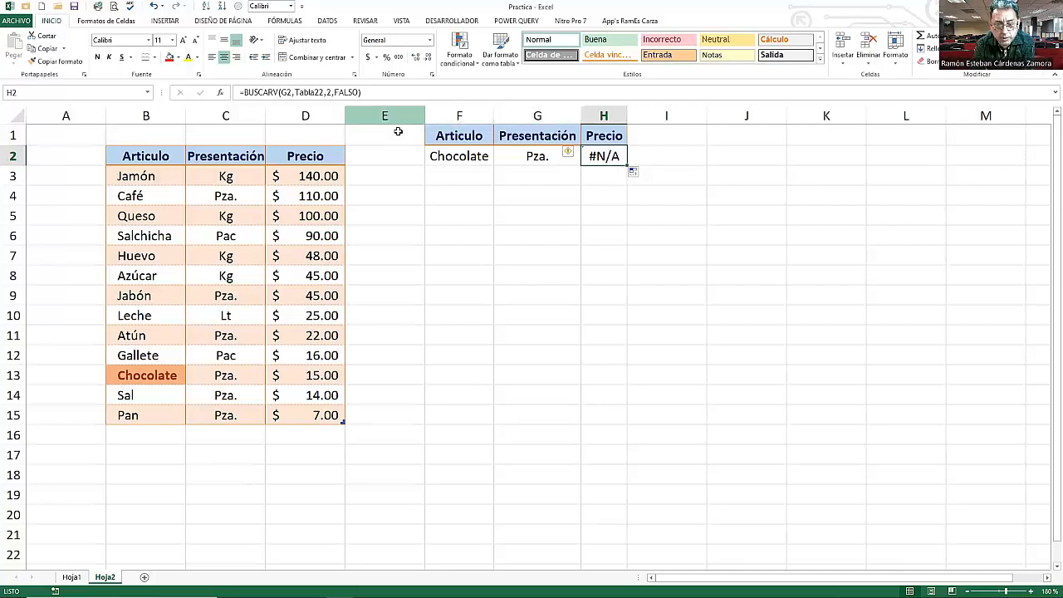
- Review the lookup reference in H2's formula, then clear cell H2
click(358, 93)
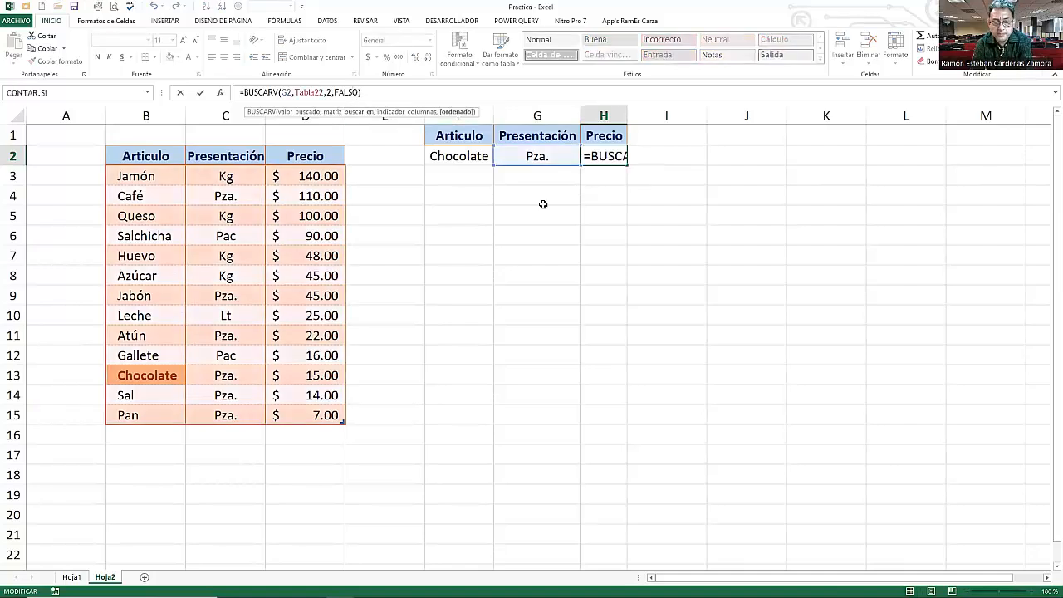
click(286, 93)
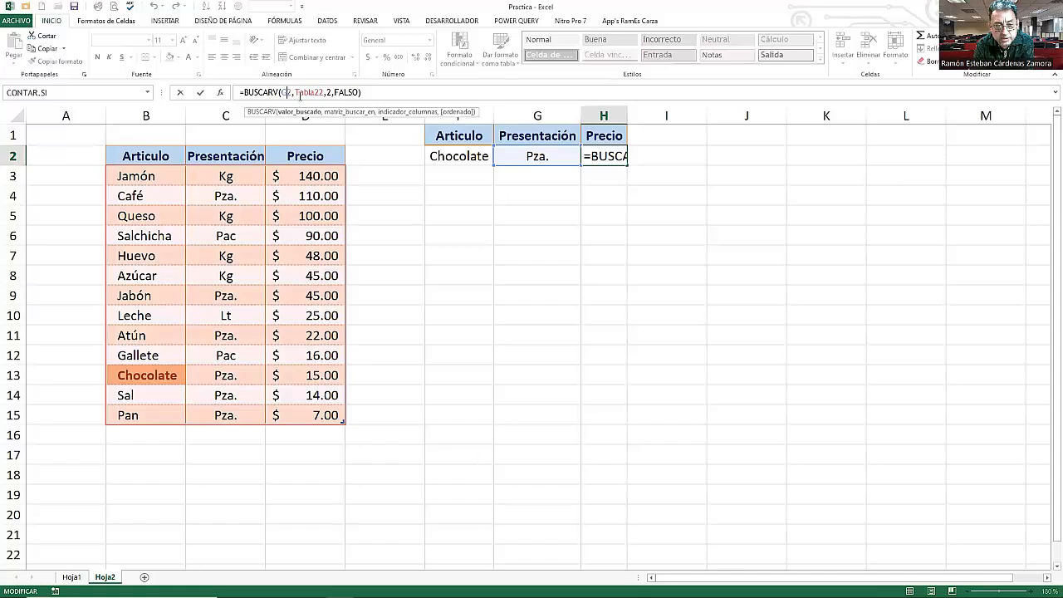
double_click(286, 92)
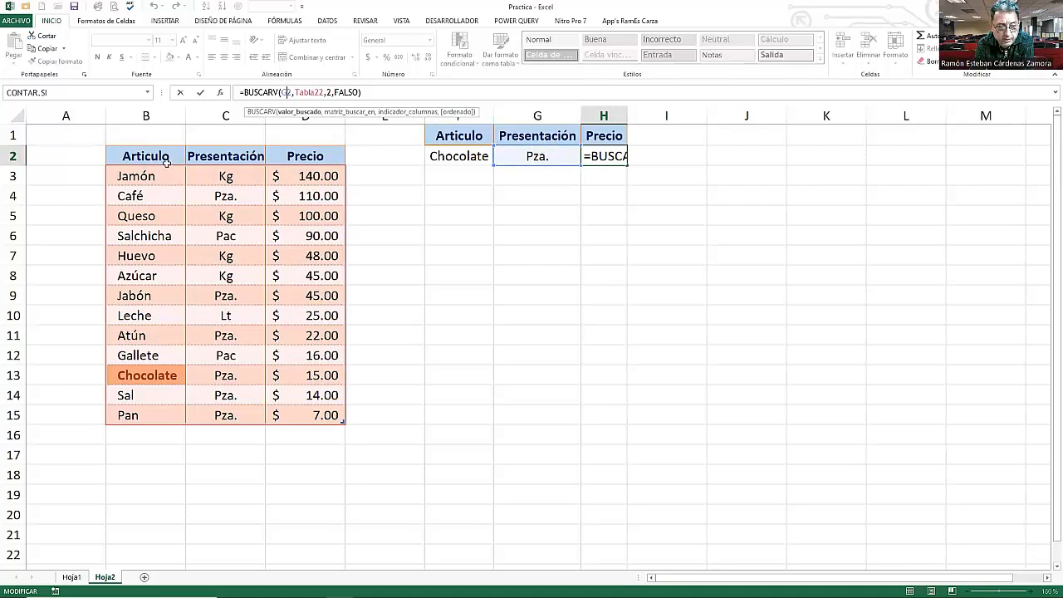
click(318, 92)
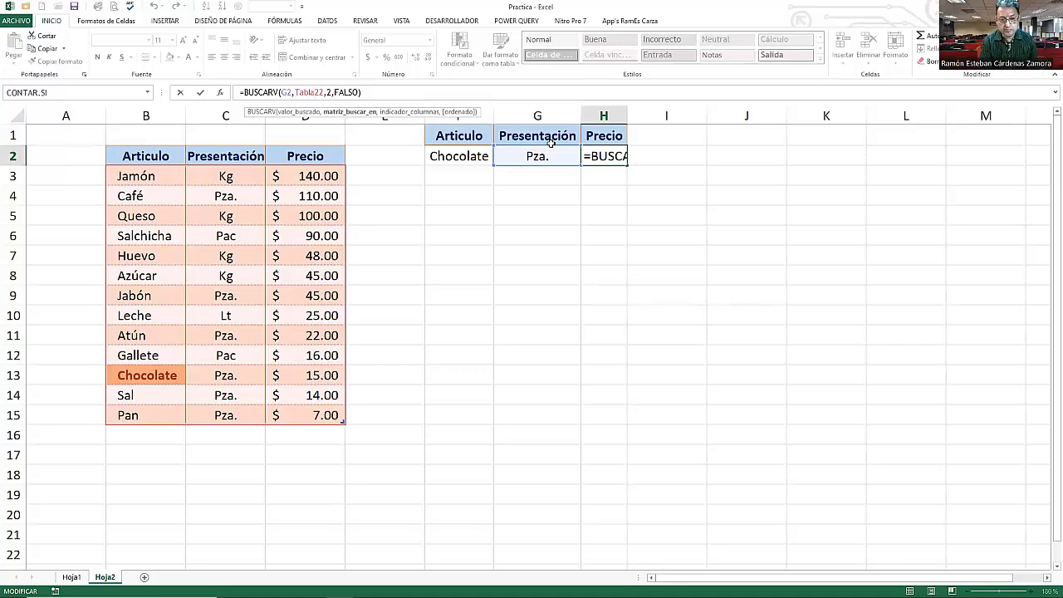
key(Return)
click(617, 157)
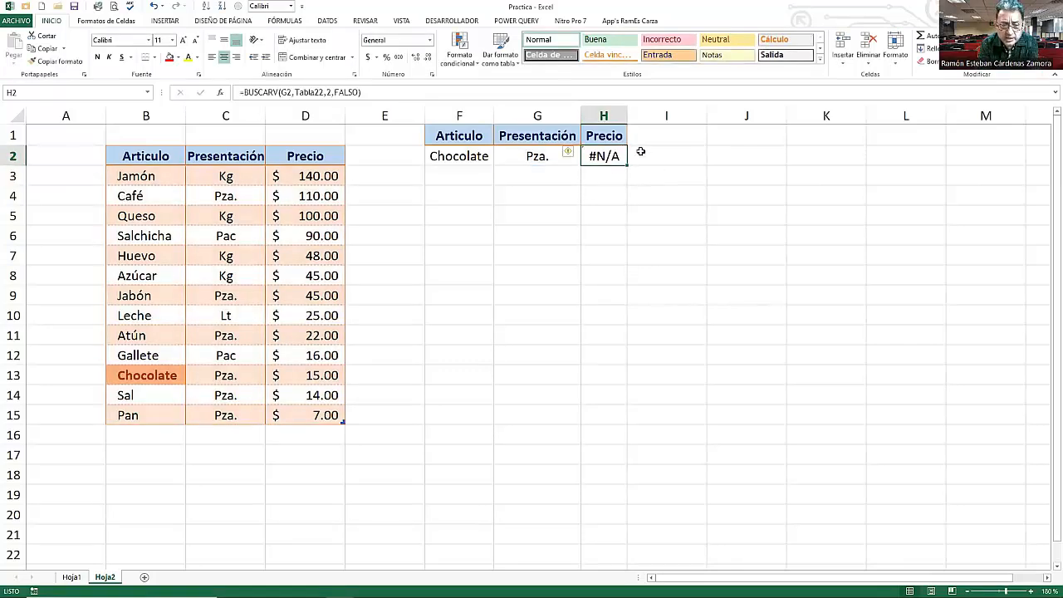
key(Delete)
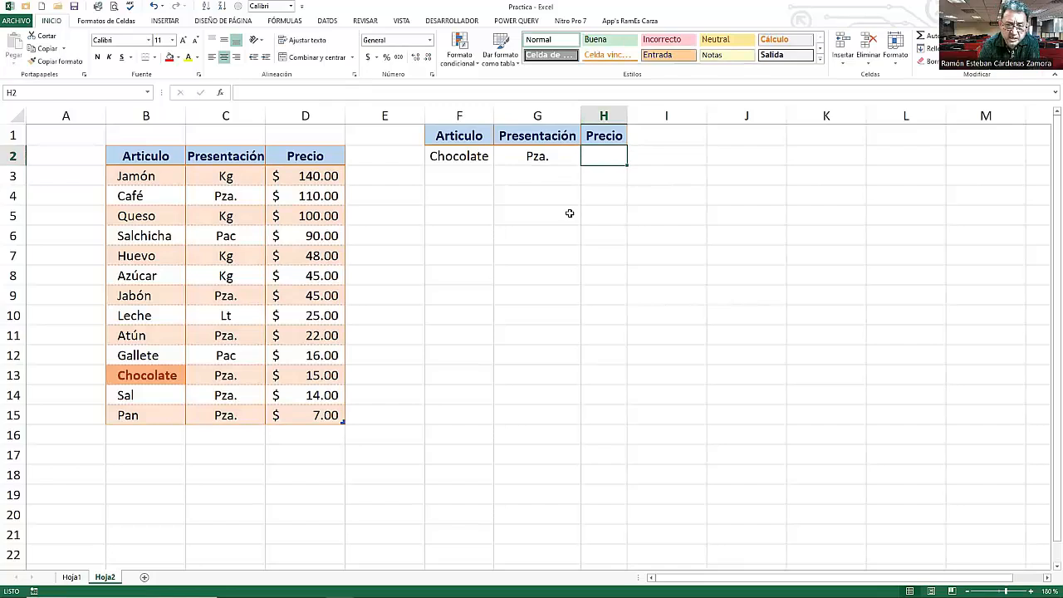
- Make the lookup value reference in G2's BUSCARV formula absolute as $F$2
click(557, 154)
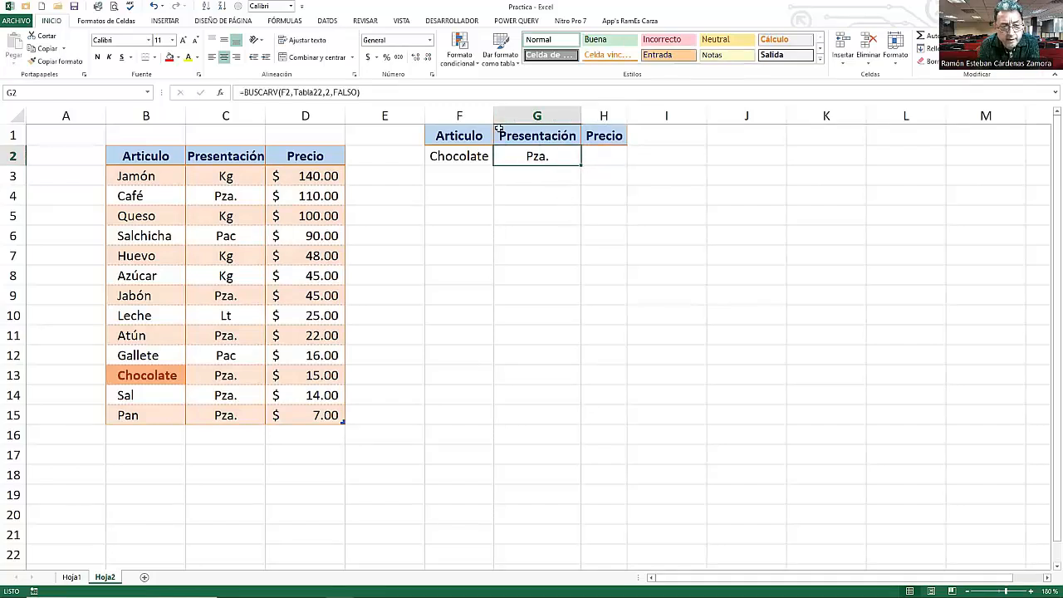
click(340, 92)
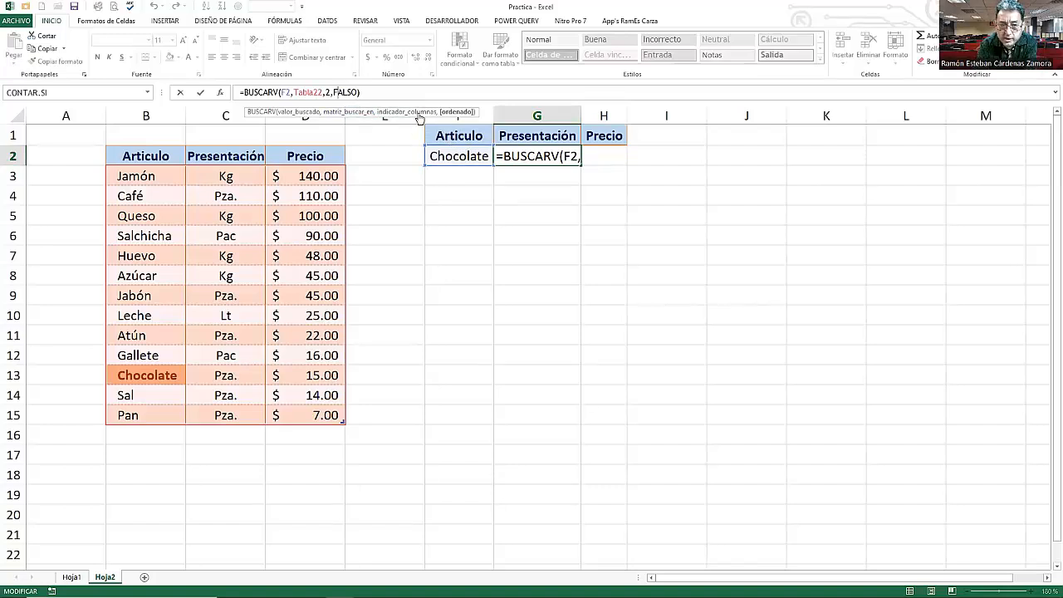
click(285, 92)
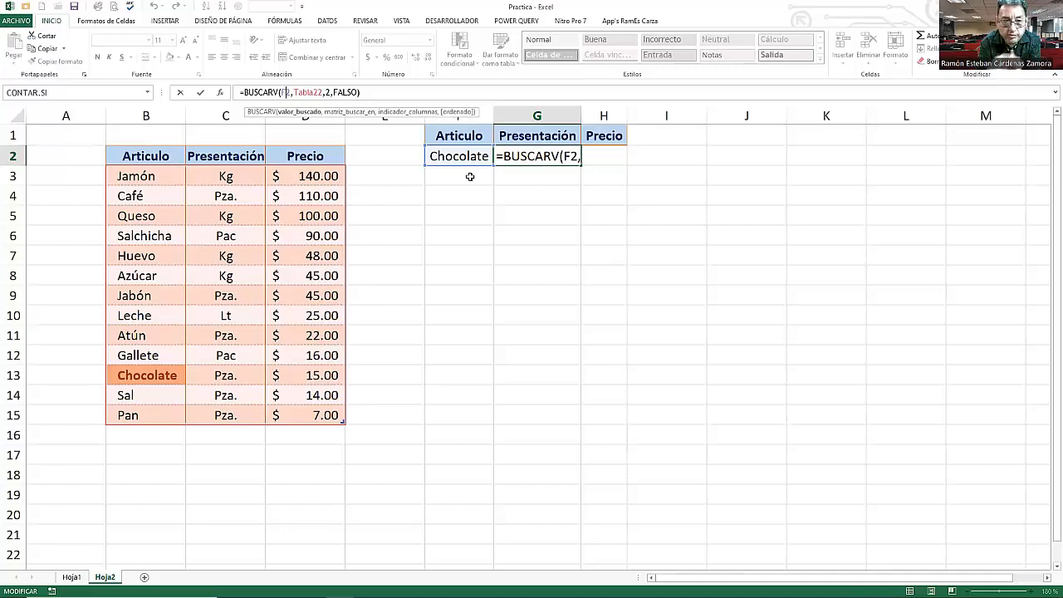
key(F4)
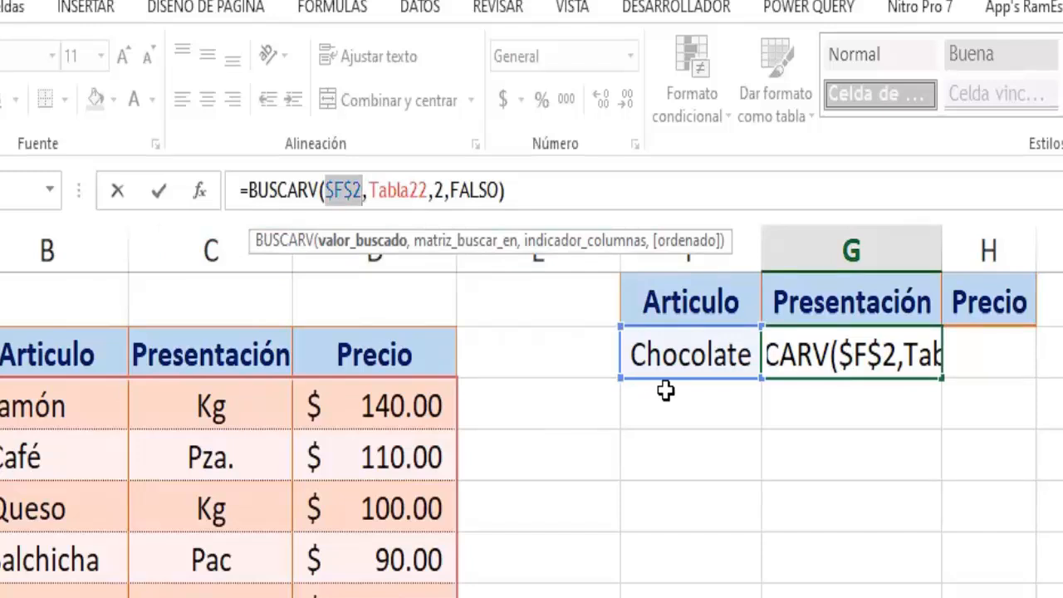
key(F4)
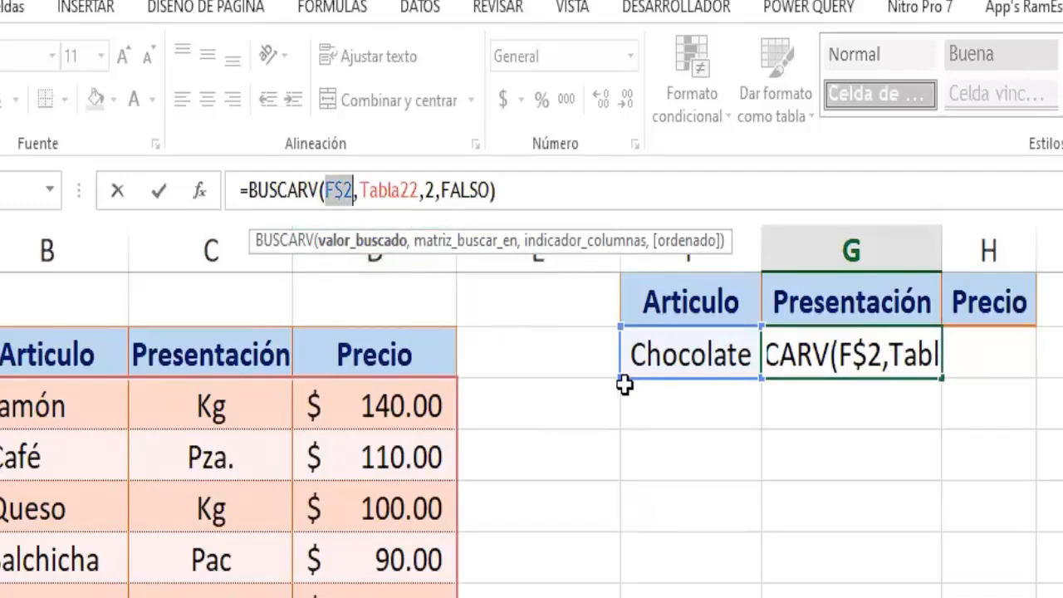
key(F4)
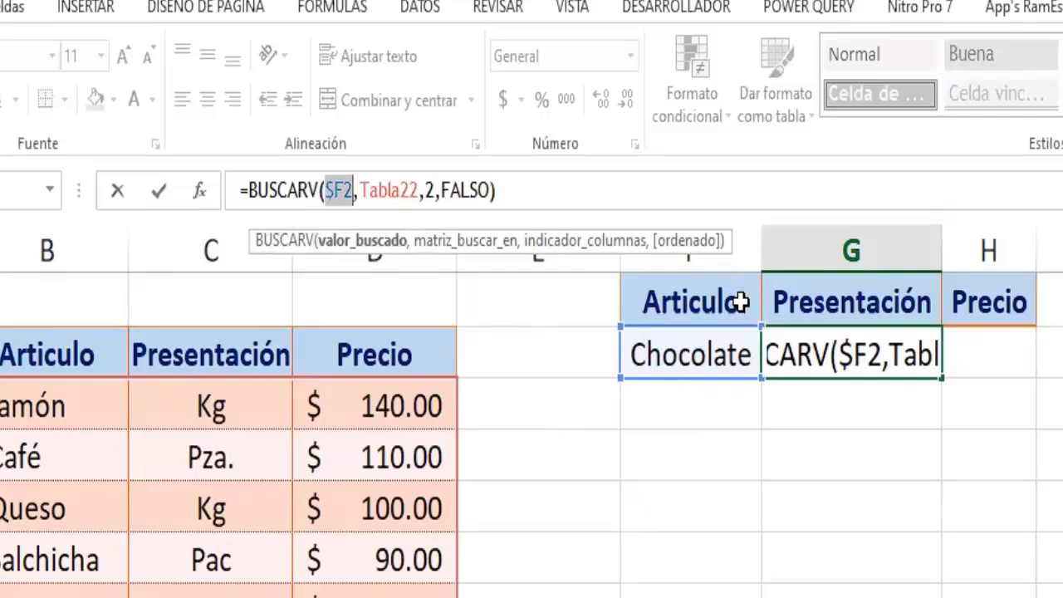
key(F4)
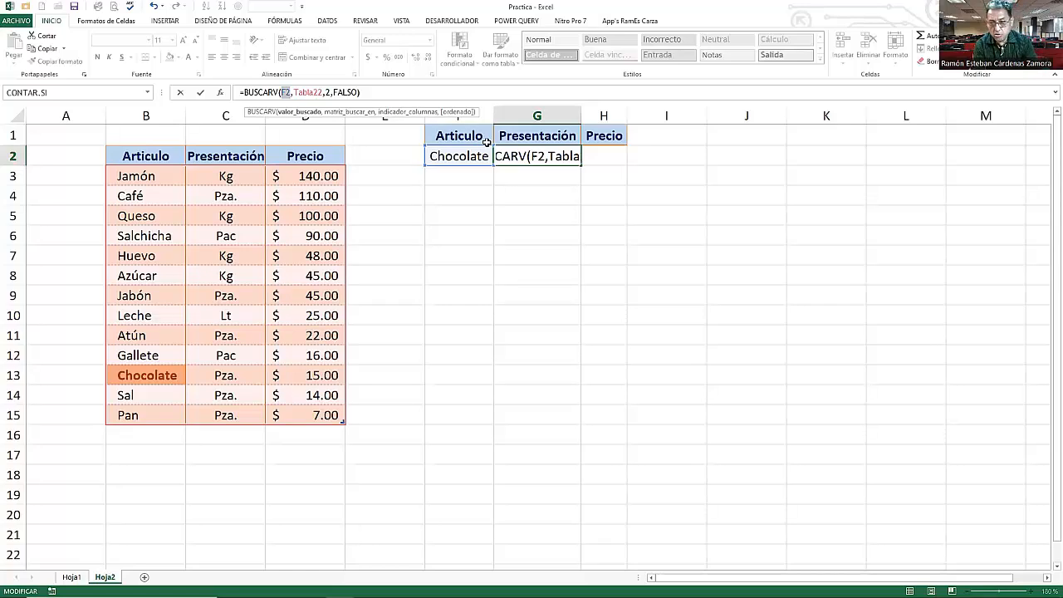
key(F4)
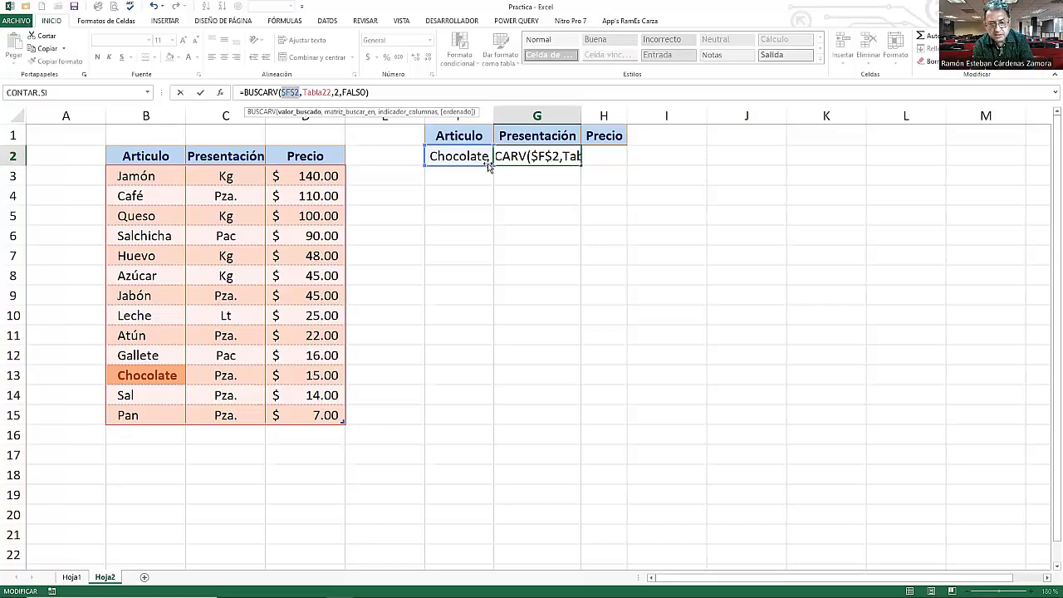
key(Return)
- Fill G2's formula across into H2
click(551, 156)
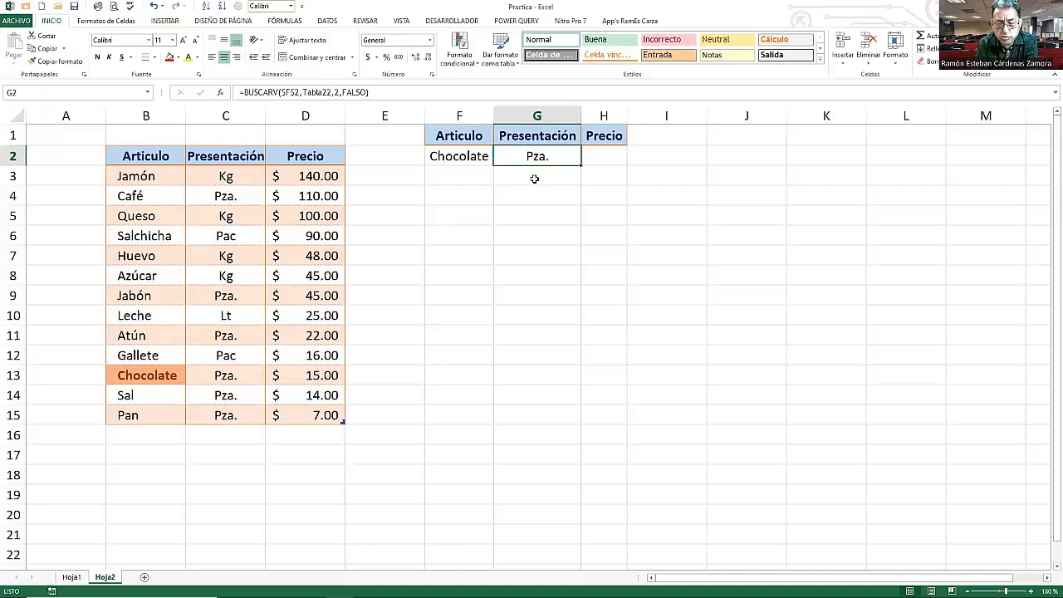
drag(580, 164, 621, 163)
click(604, 156)
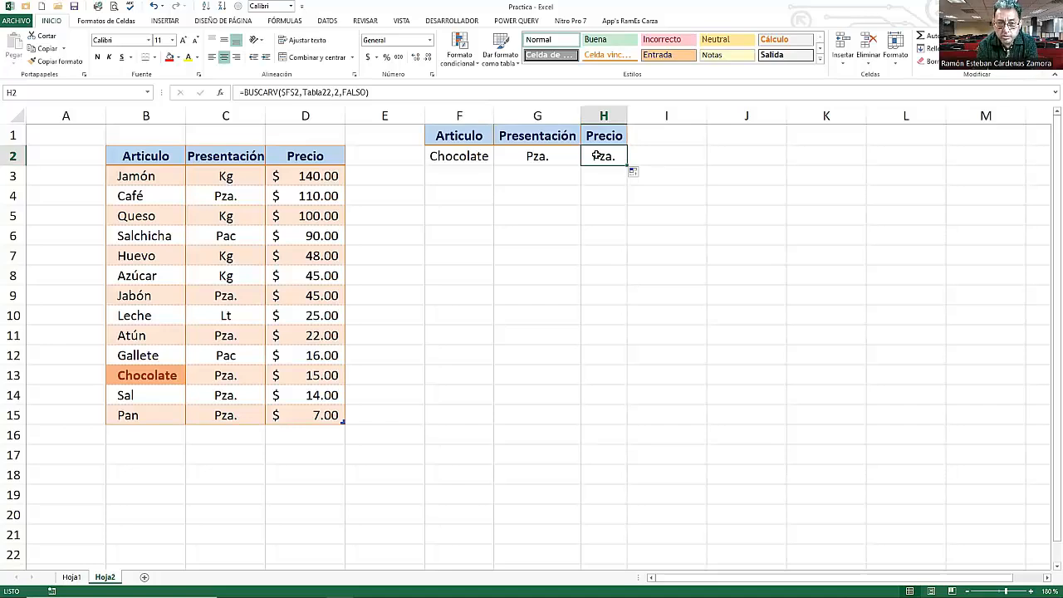
- Set the column index in H2's formula to 3 to return the Precio
click(362, 93)
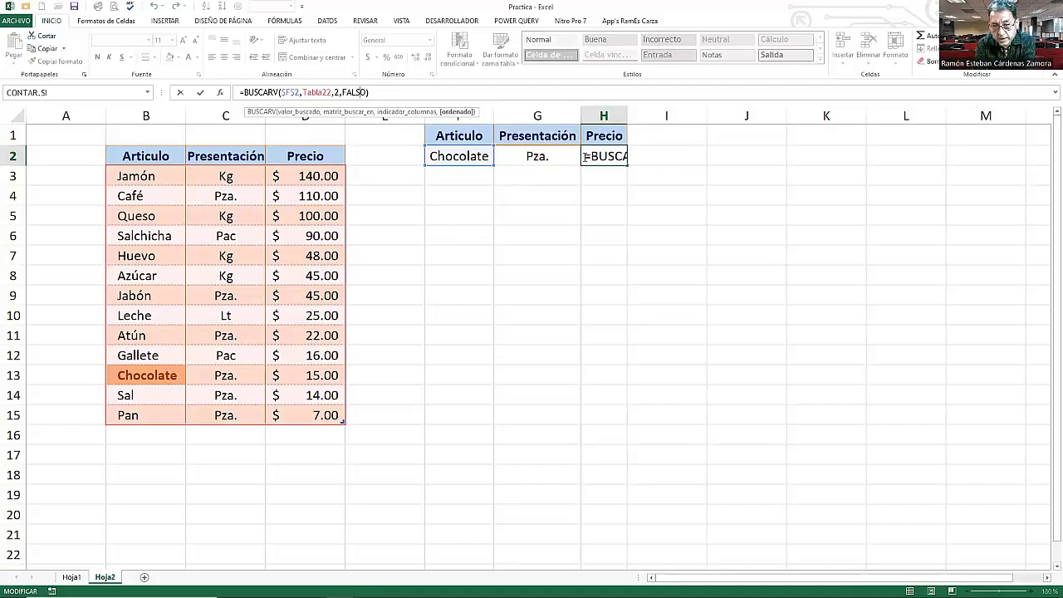
click(336, 92)
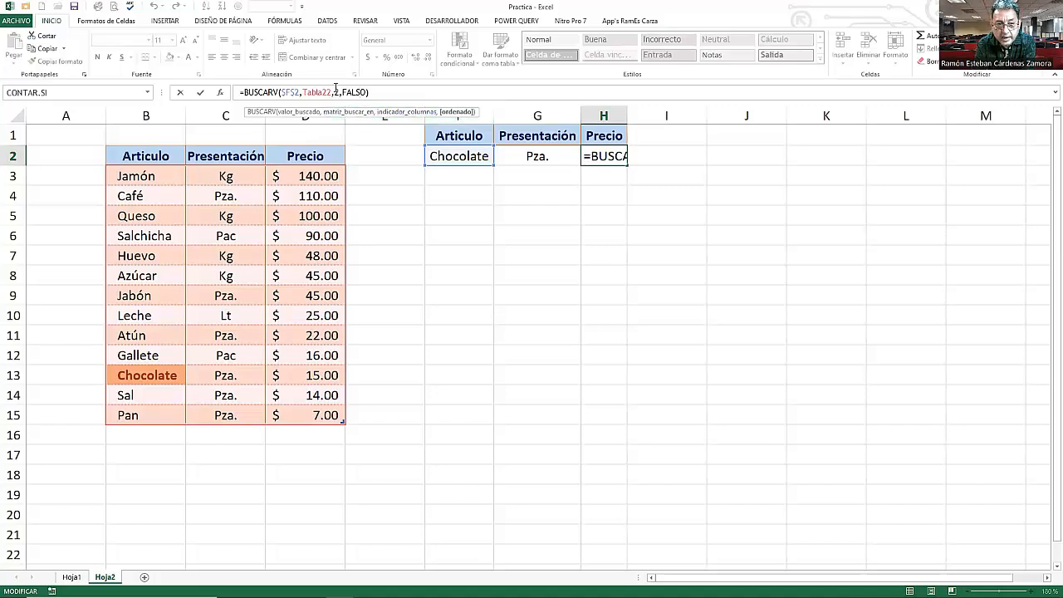
drag(334, 89, 340, 90)
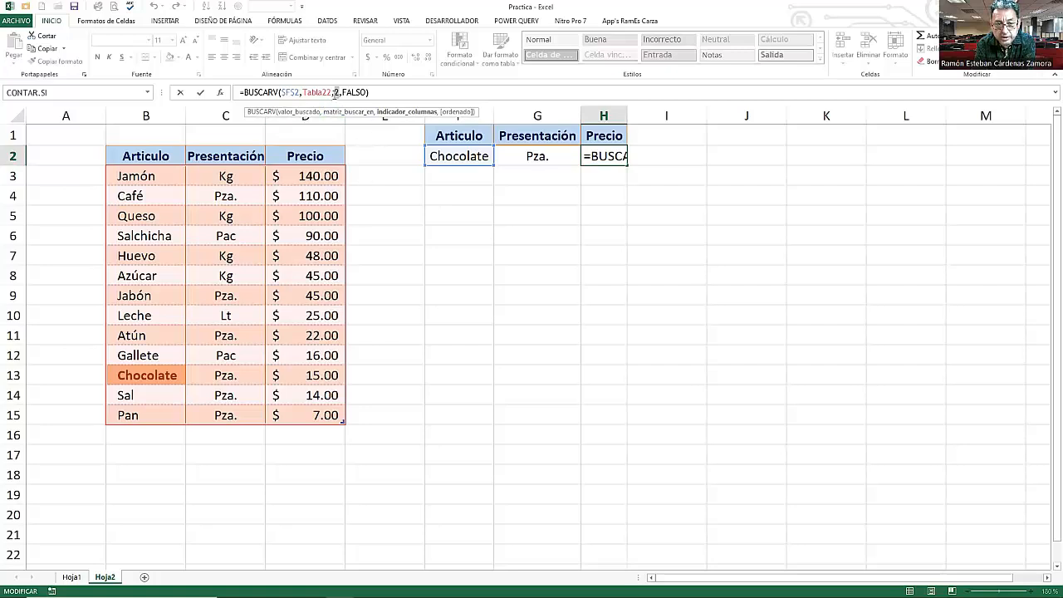
text(3)
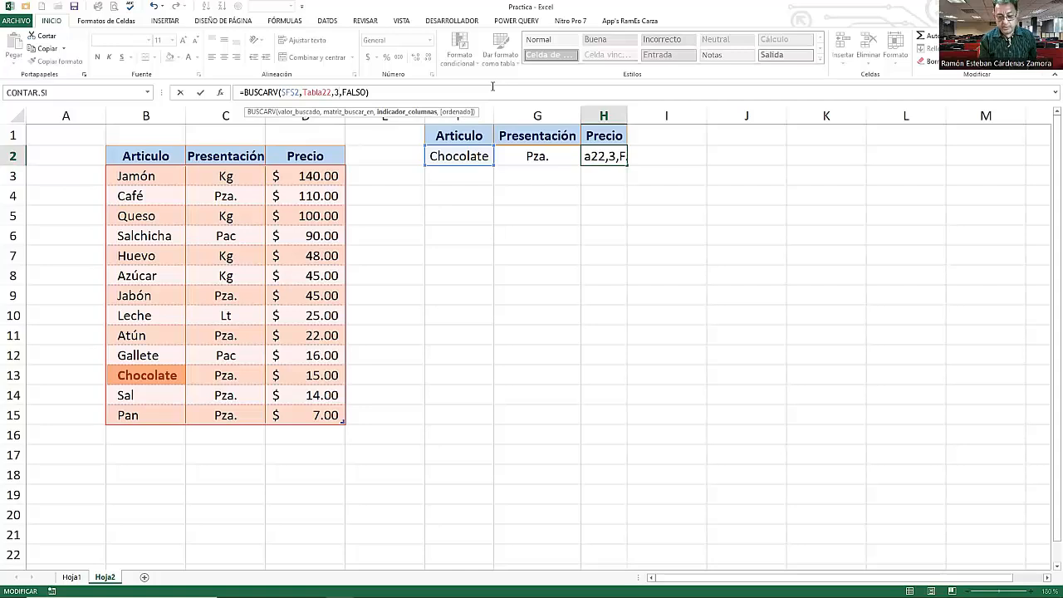
key(Return)
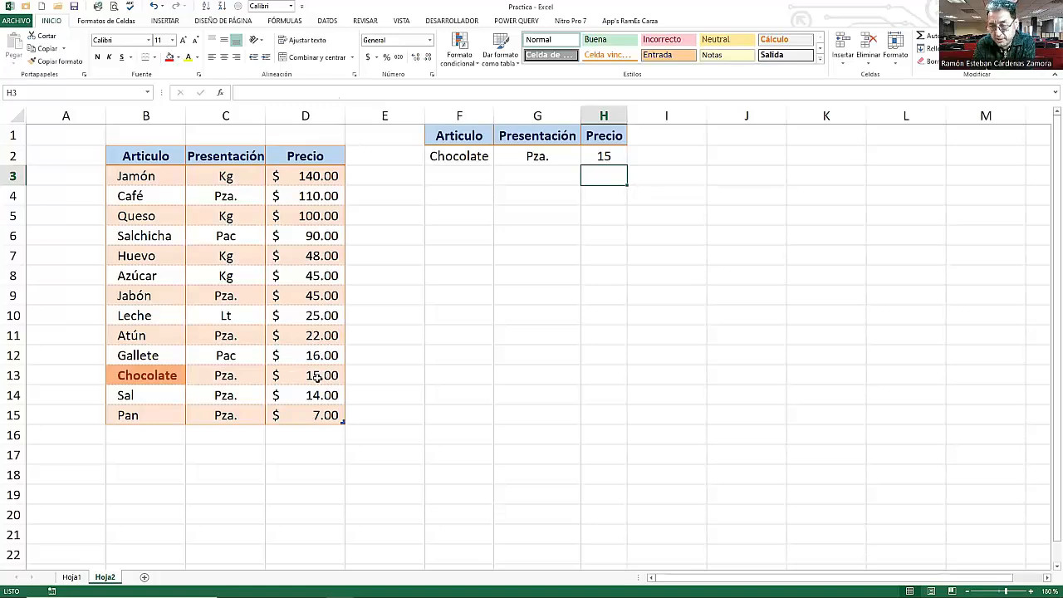
- Apply the accounting currency format to cell H2
click(590, 155)
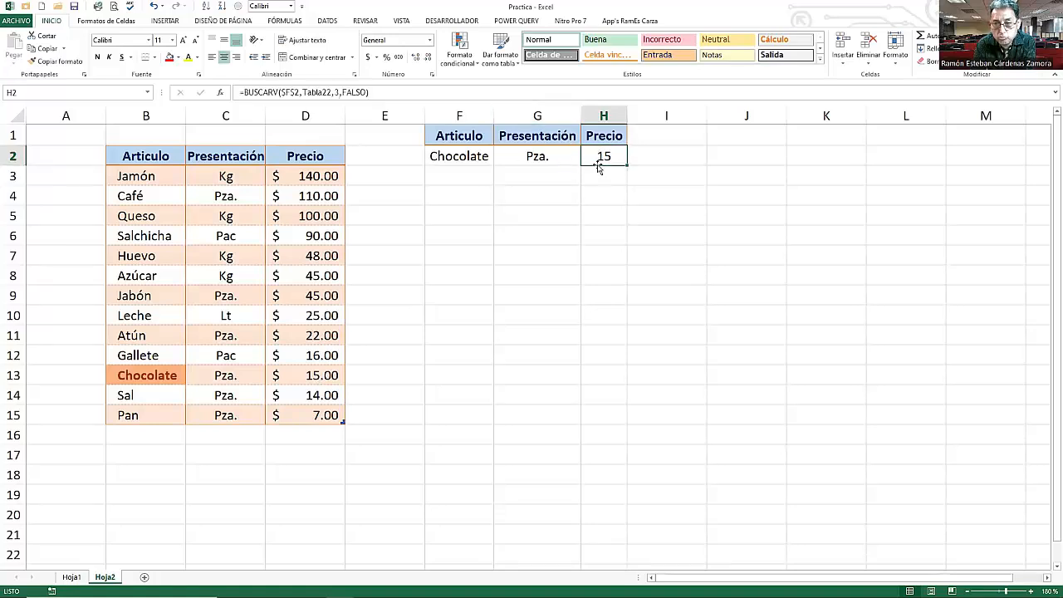
click(369, 60)
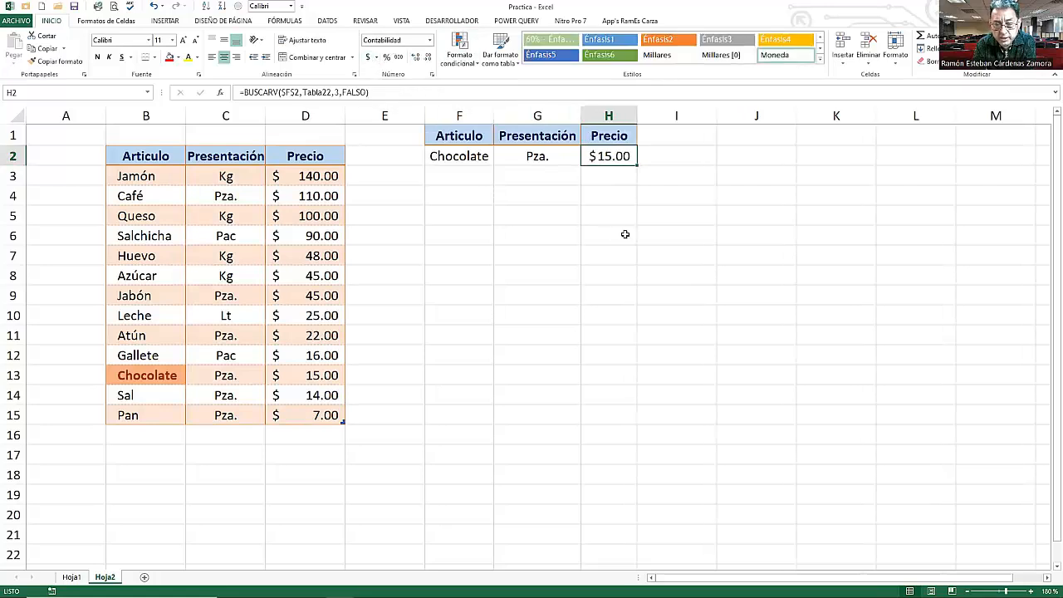
click(622, 193)
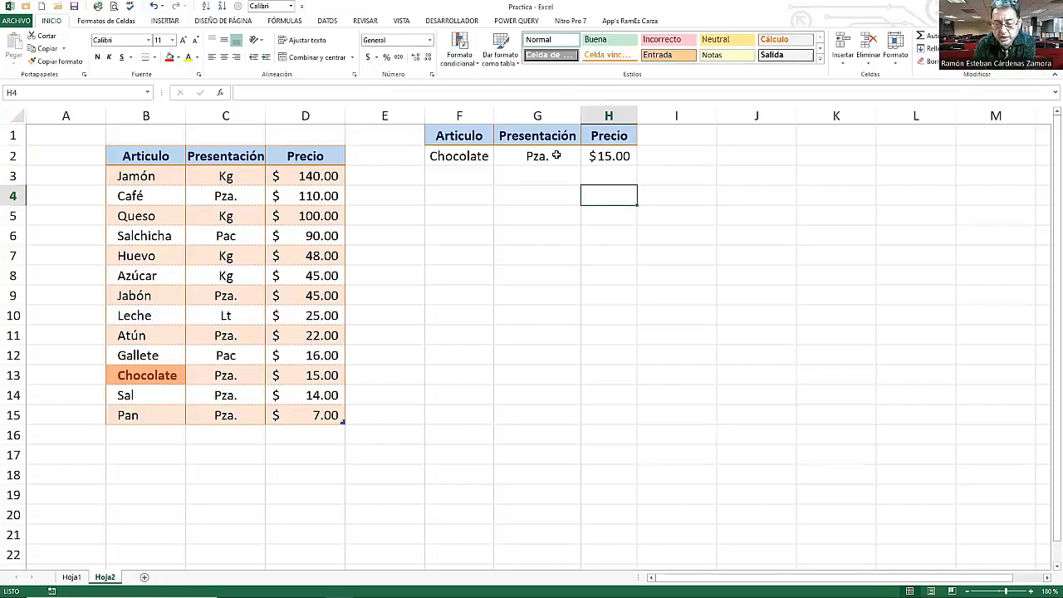
- Pick Jabón and then Queso from F2's drop-down list to test the lookups
click(482, 157)
click(497, 162)
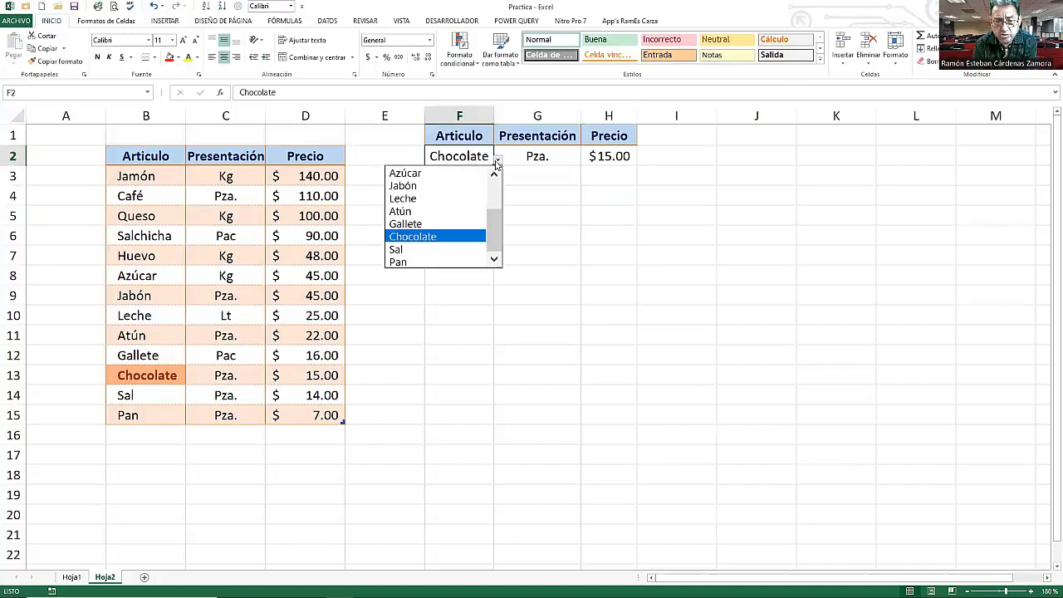
click(421, 186)
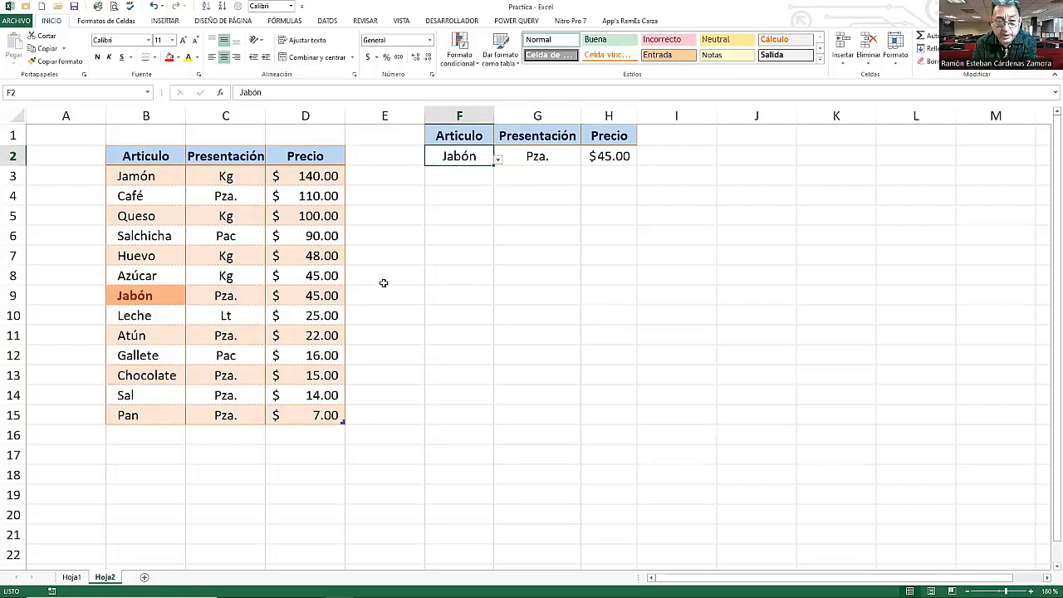
click(498, 159)
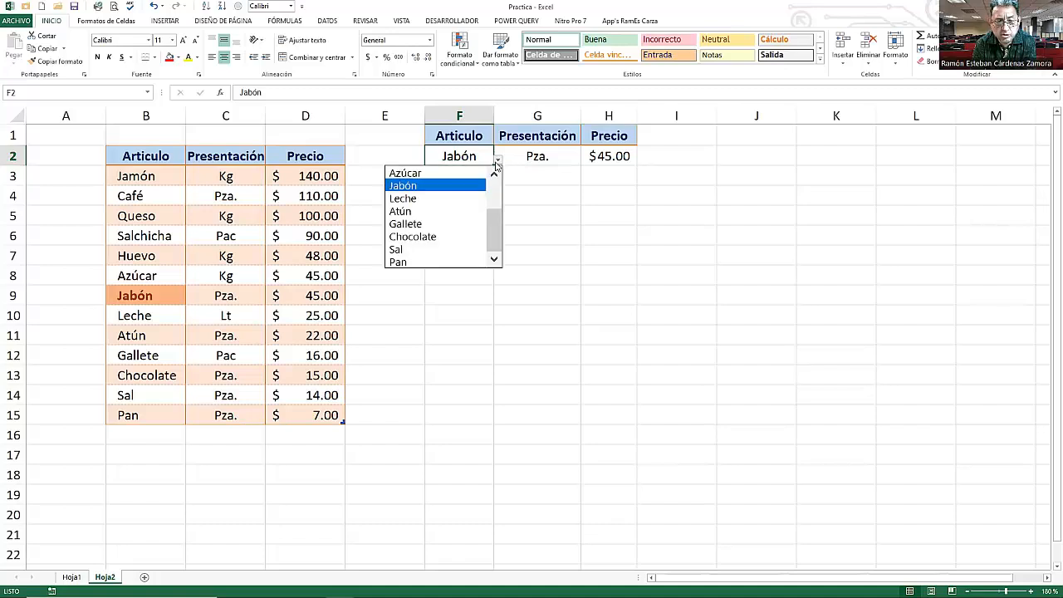
drag(496, 222, 496, 196)
click(412, 186)
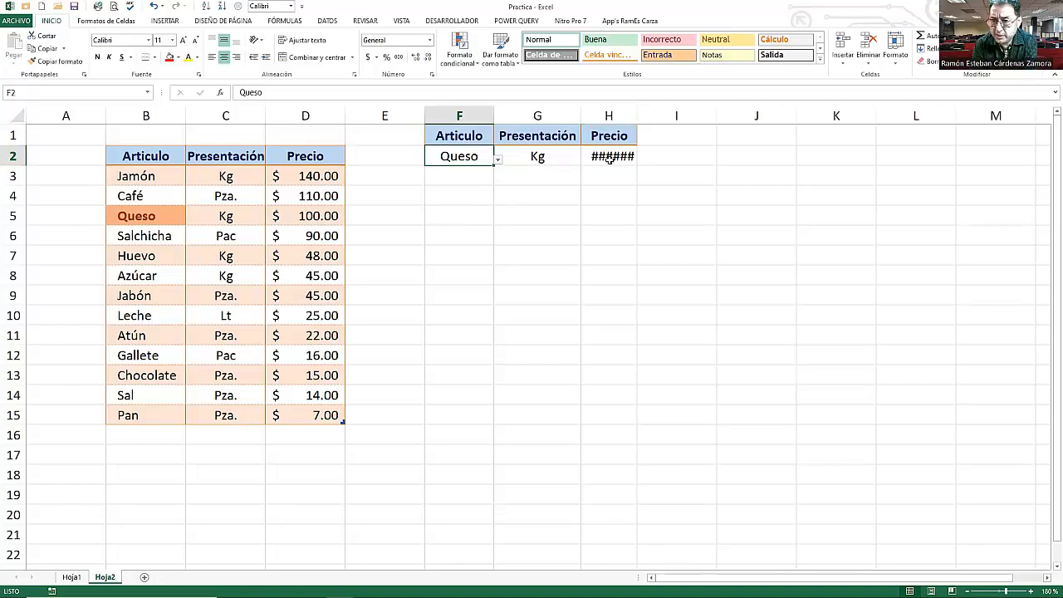
- Autofit column H to fit the price
mouse_move(610, 159)
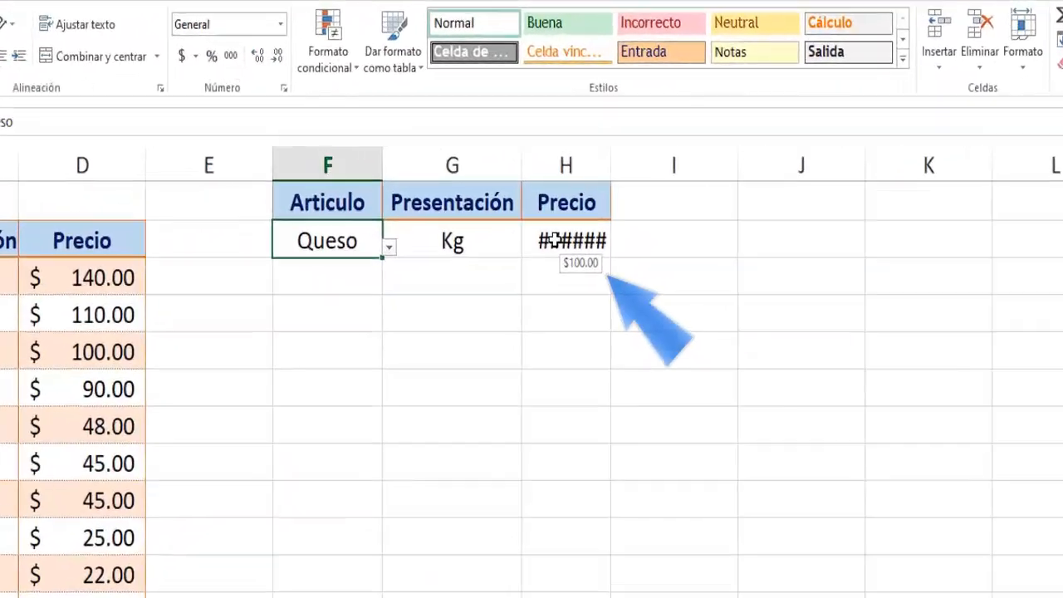
mouse_move(551, 278)
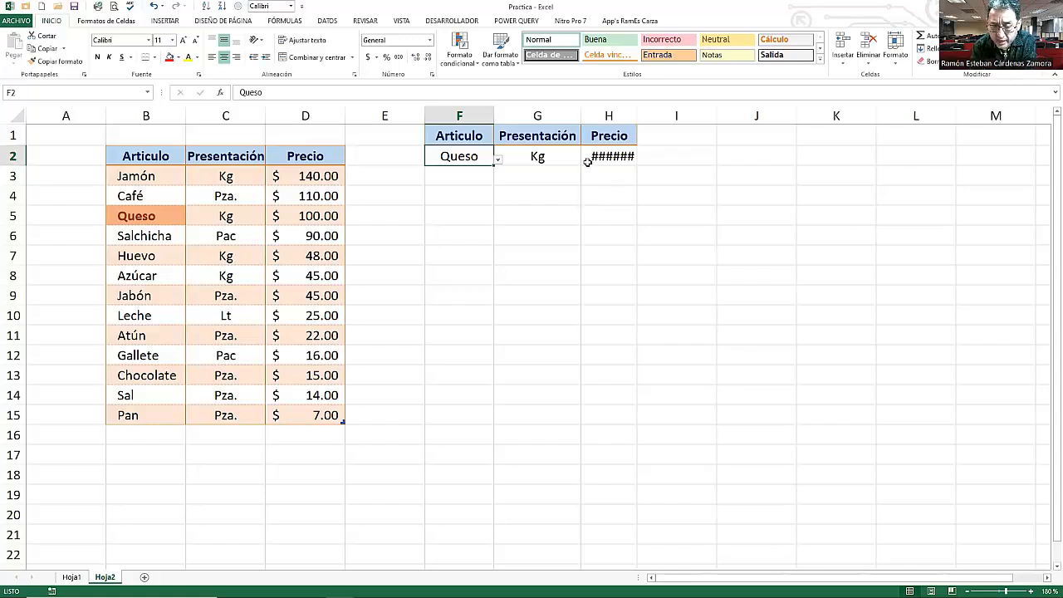
double_click(637, 115)
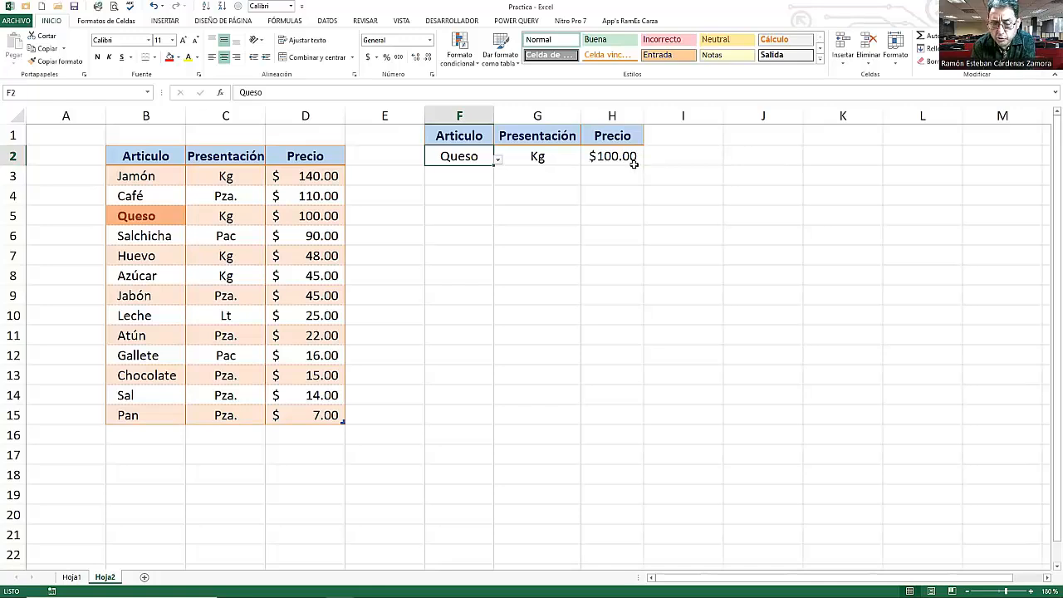
- Widen columns F and H slightly
click(600, 155)
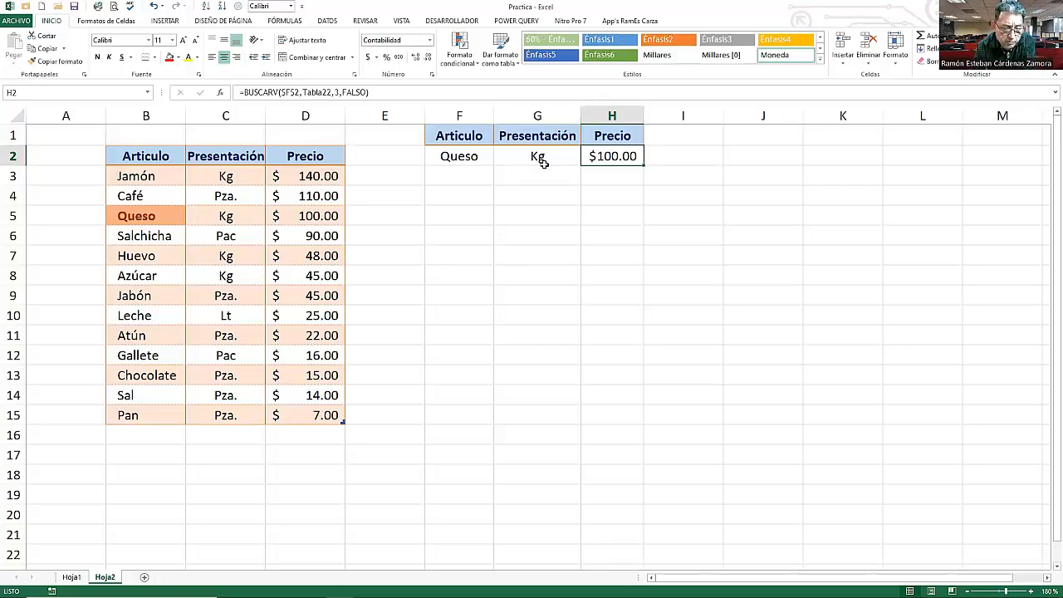
click(471, 117)
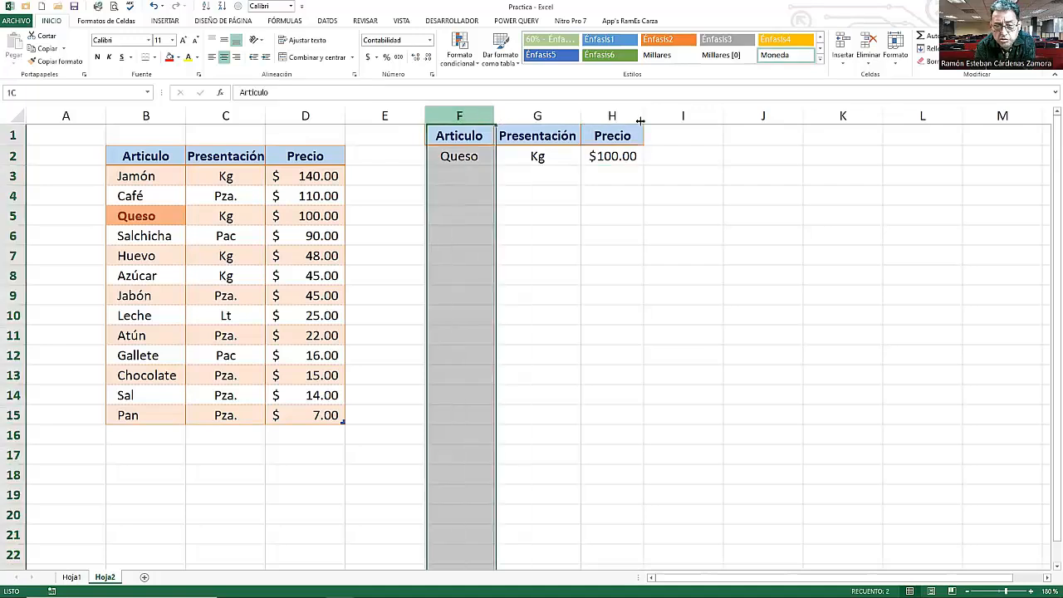
drag(642, 118, 652, 121)
click(610, 192)
double_click(567, 114)
click(624, 161)
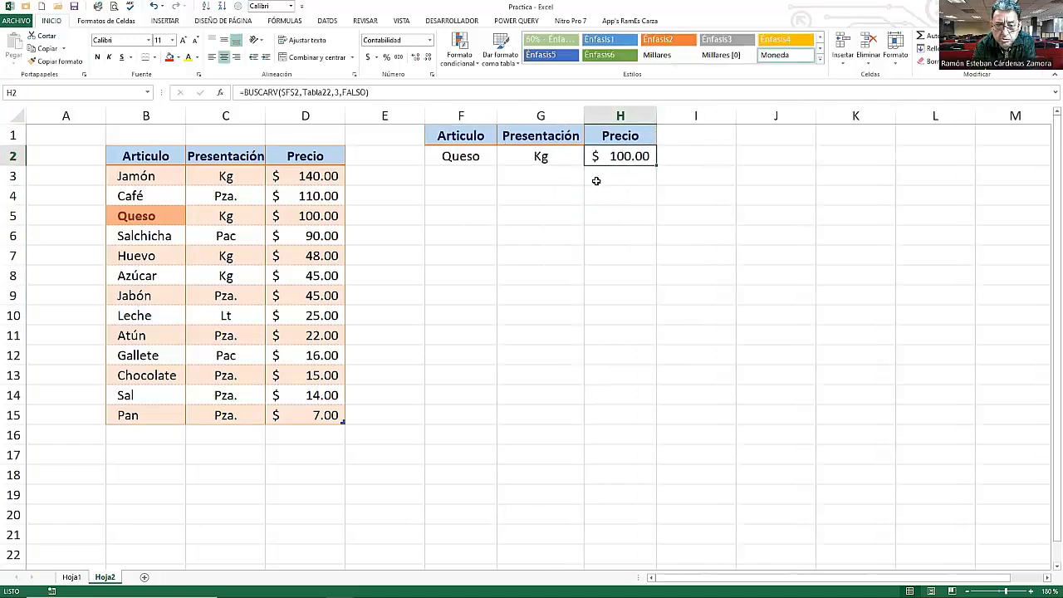
- Pick Salchicha and then Atún from F2's drop-down list to test the lookups
click(477, 158)
click(502, 159)
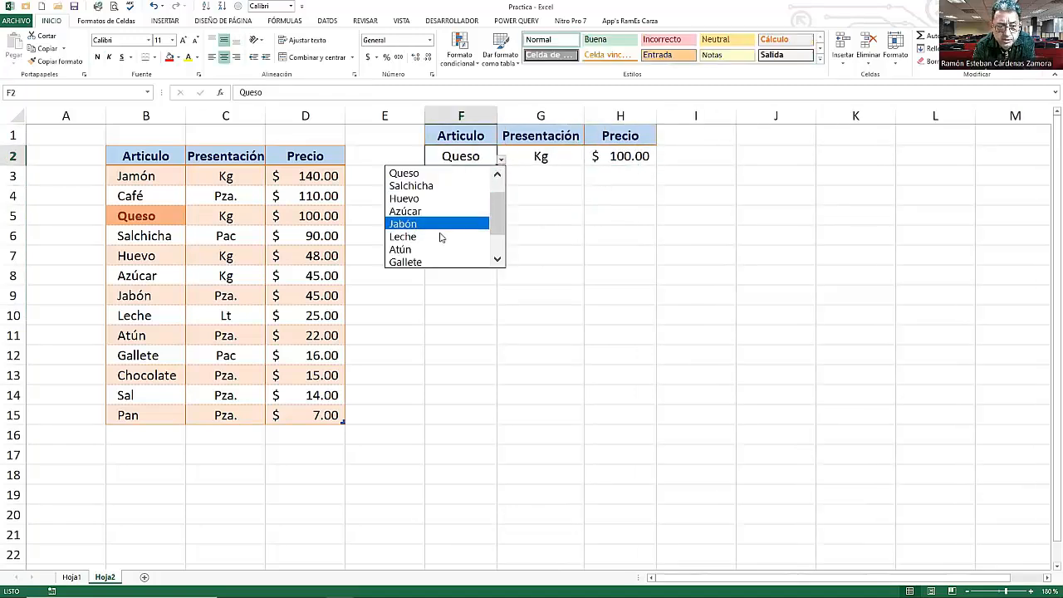
click(445, 186)
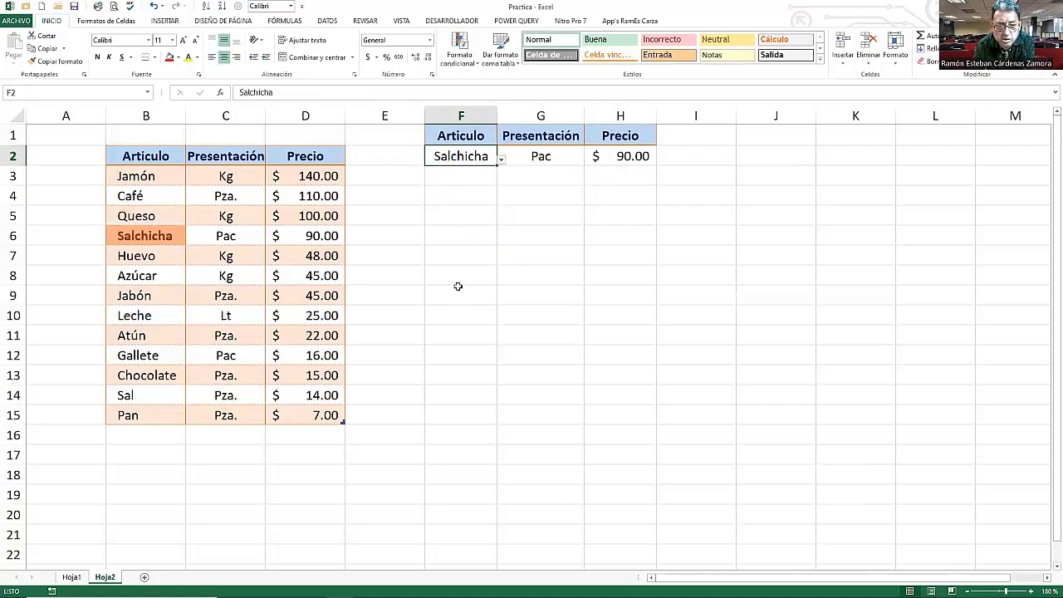
click(502, 159)
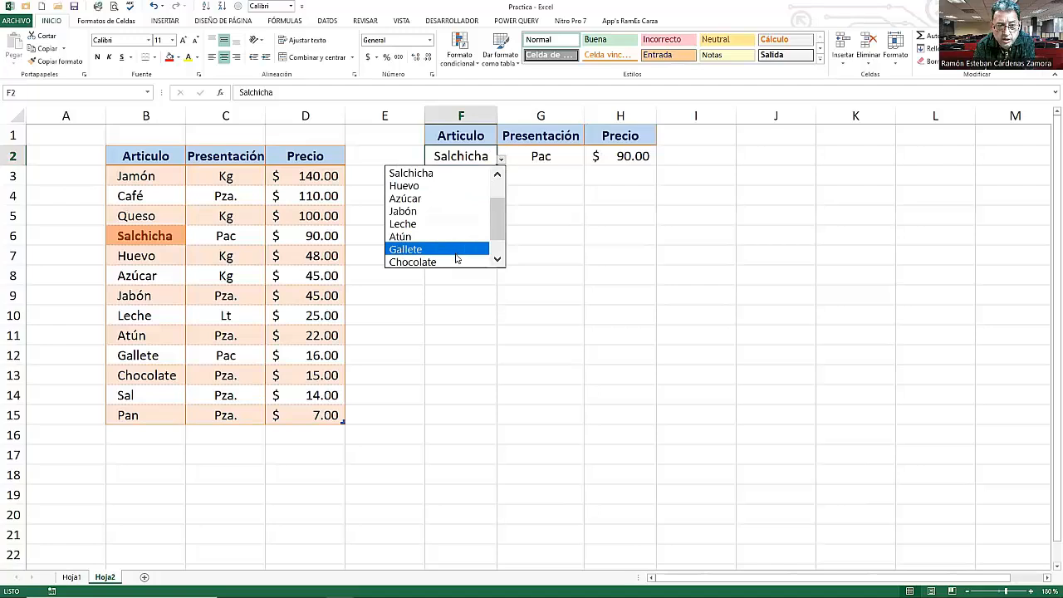
click(424, 237)
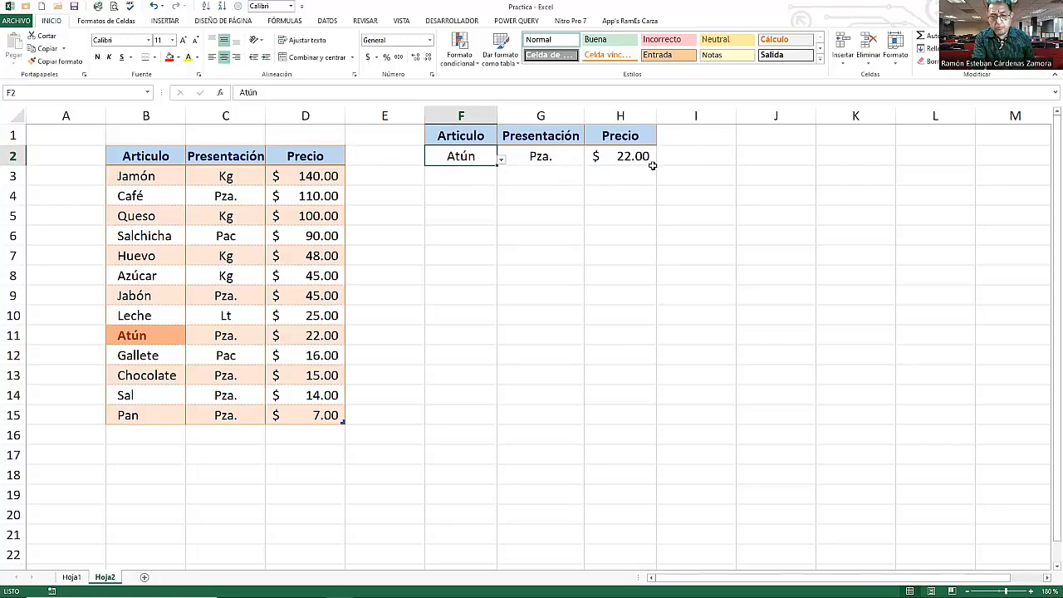
- Add a Cantidad header in I1 and enter a centred quantity of 5 in I2
click(680, 141)
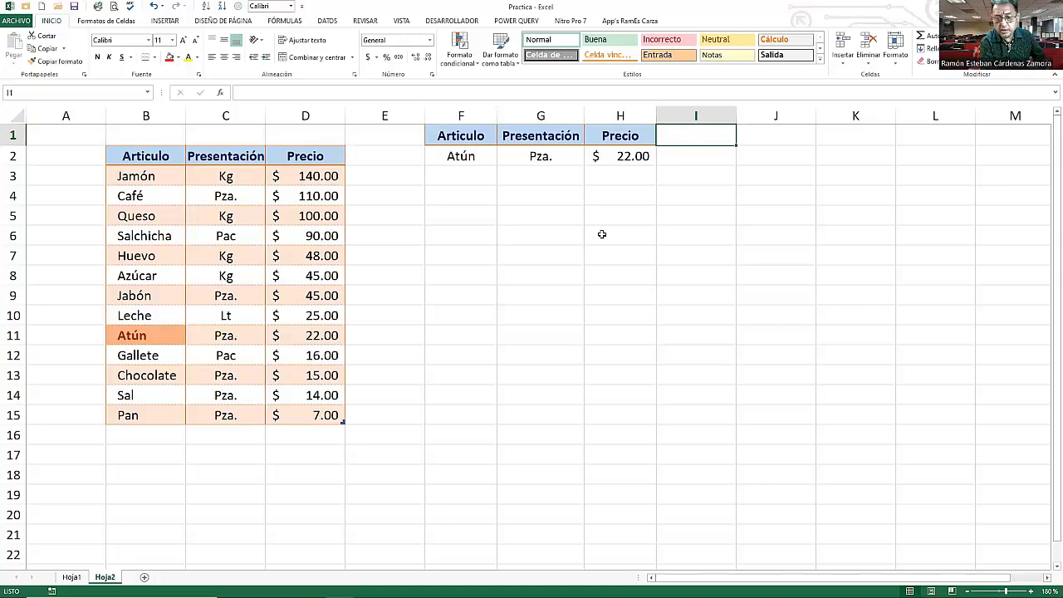
text(C)
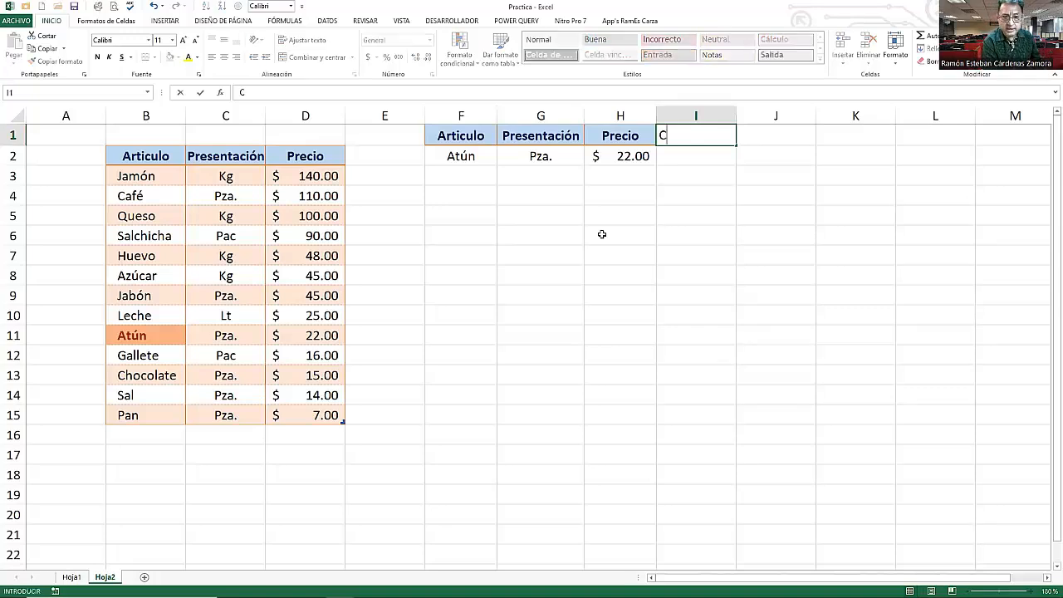
text(anti)
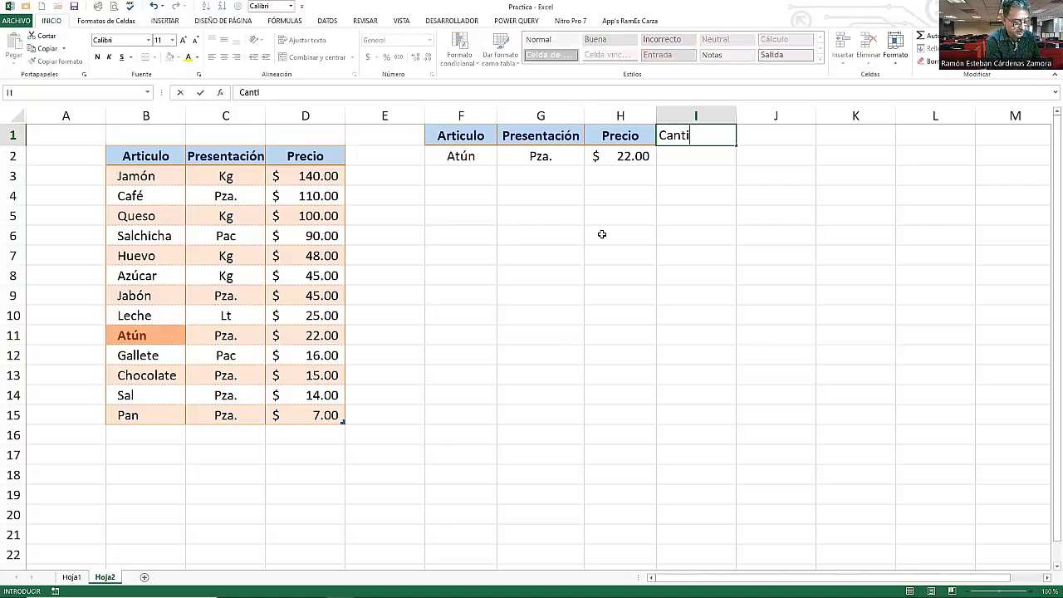
text(dad)
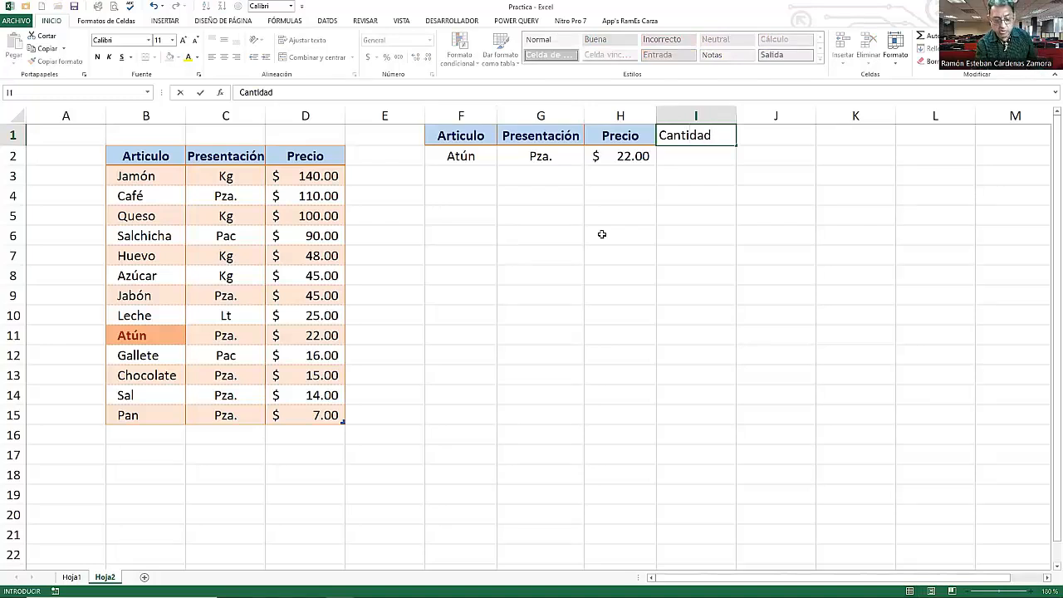
key(Return)
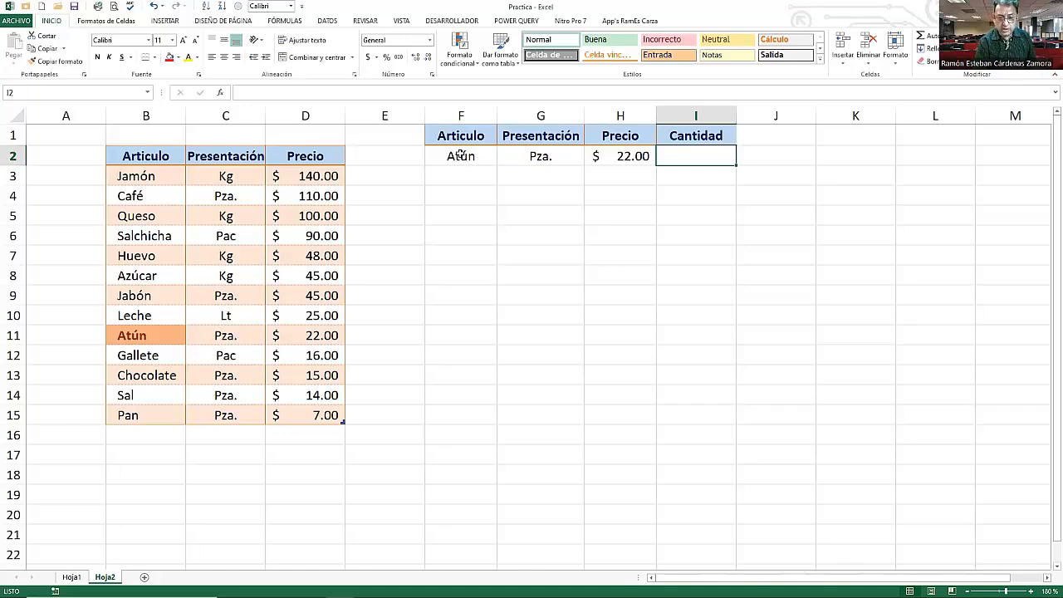
text(5)
key(Return)
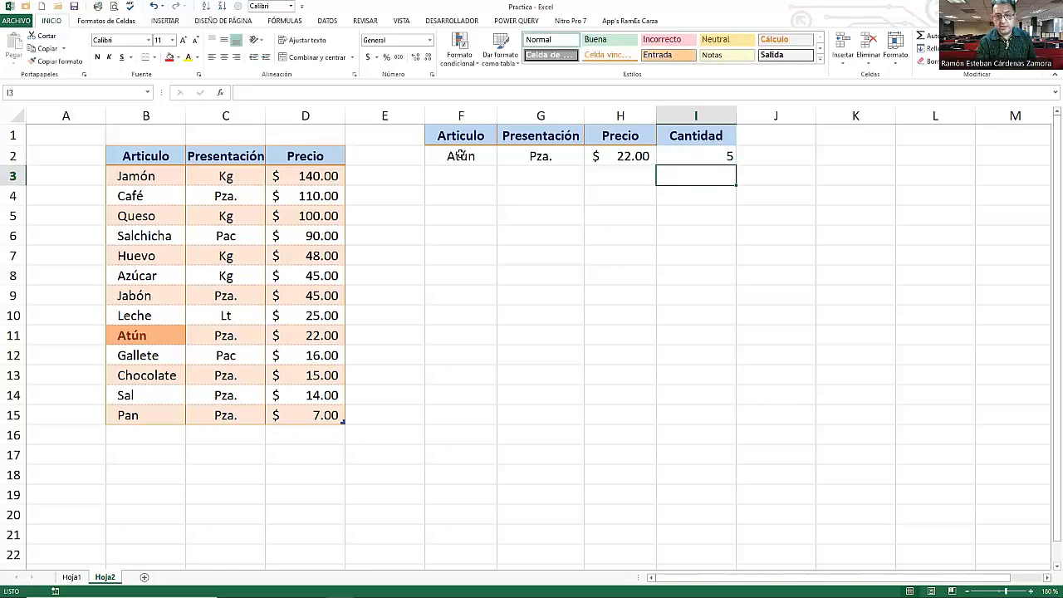
click(662, 153)
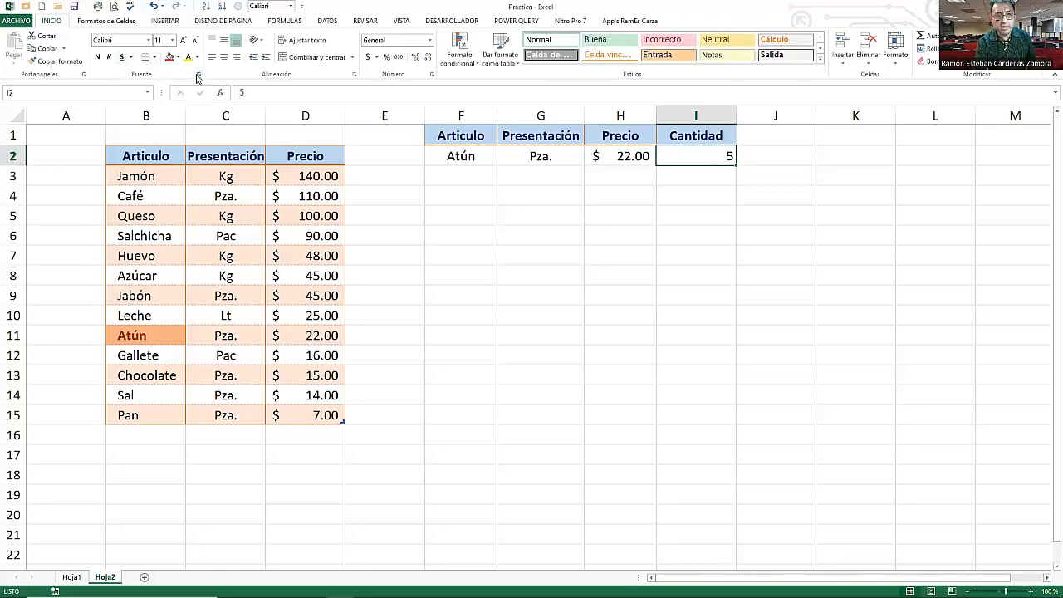
click(223, 57)
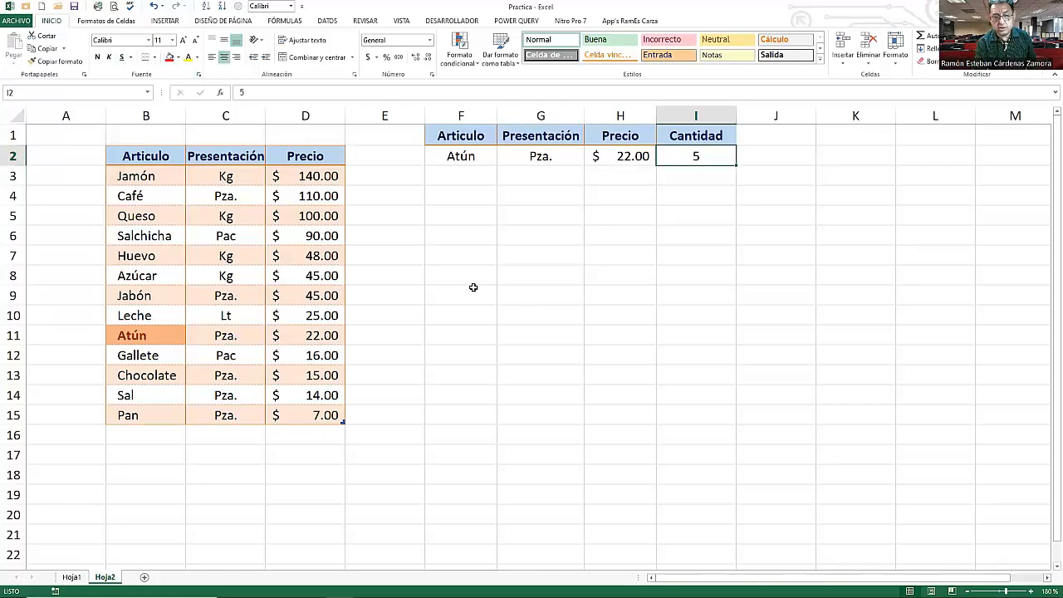
- Copy the Precio header's formatting onto the header cells F1 through J1 with Format Painter
click(633, 138)
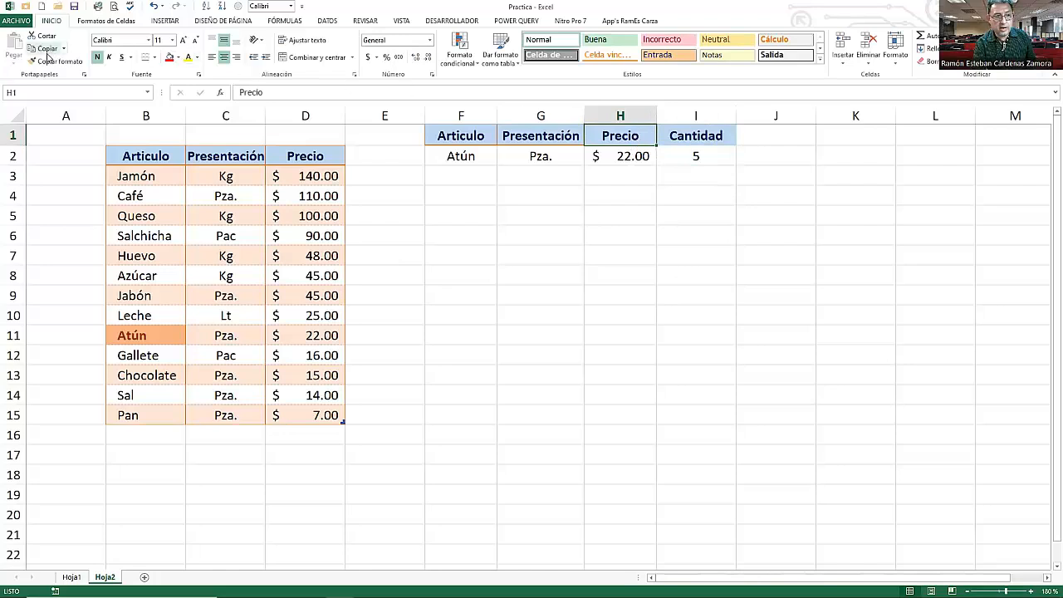
click(55, 60)
drag(444, 136, 764, 140)
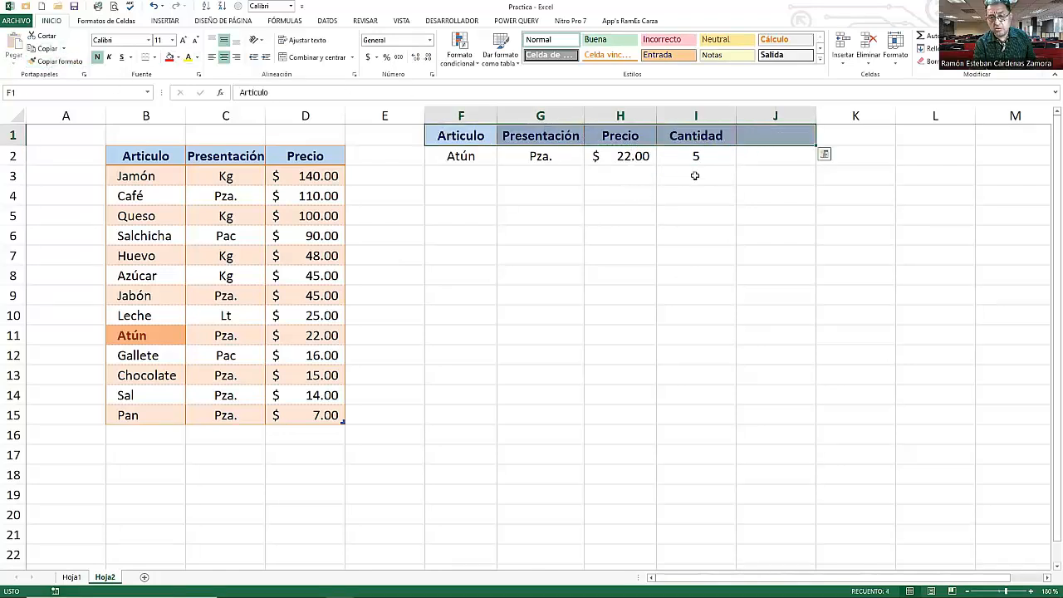
click(701, 172)
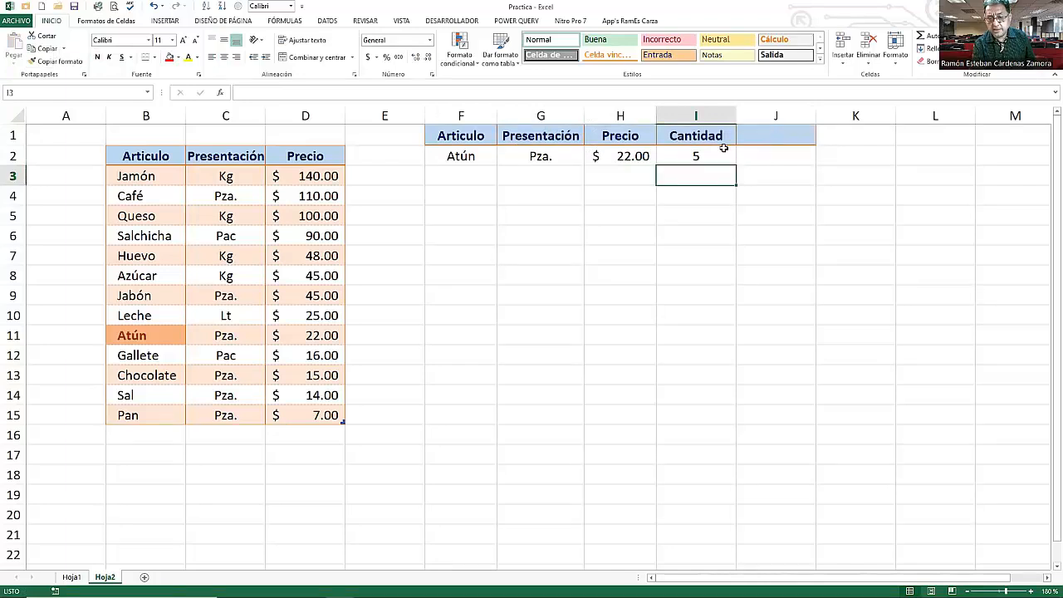
- Add an Importe header in J1
click(705, 153)
click(708, 140)
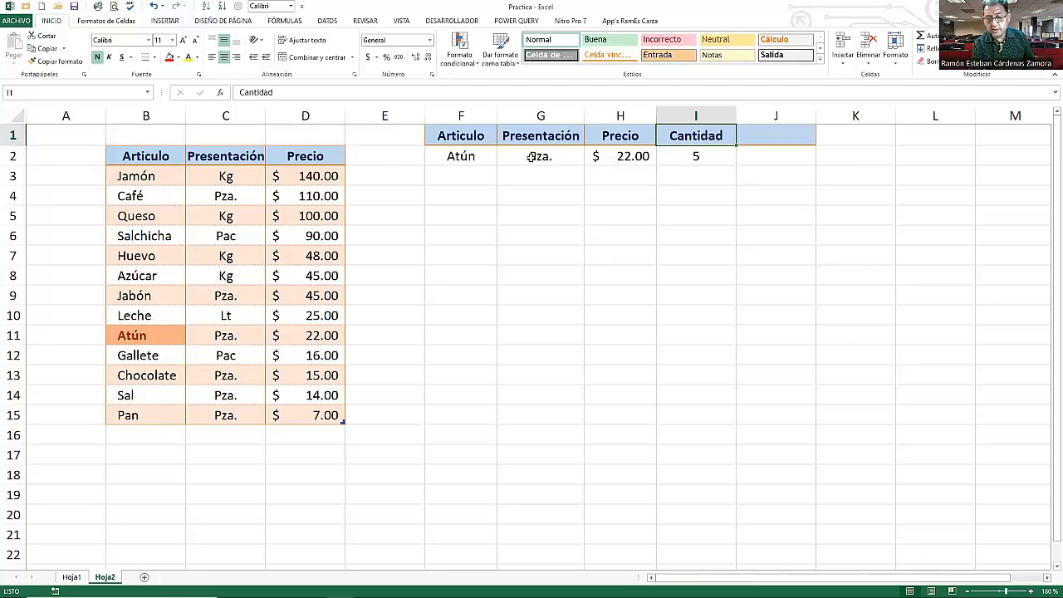
click(752, 135)
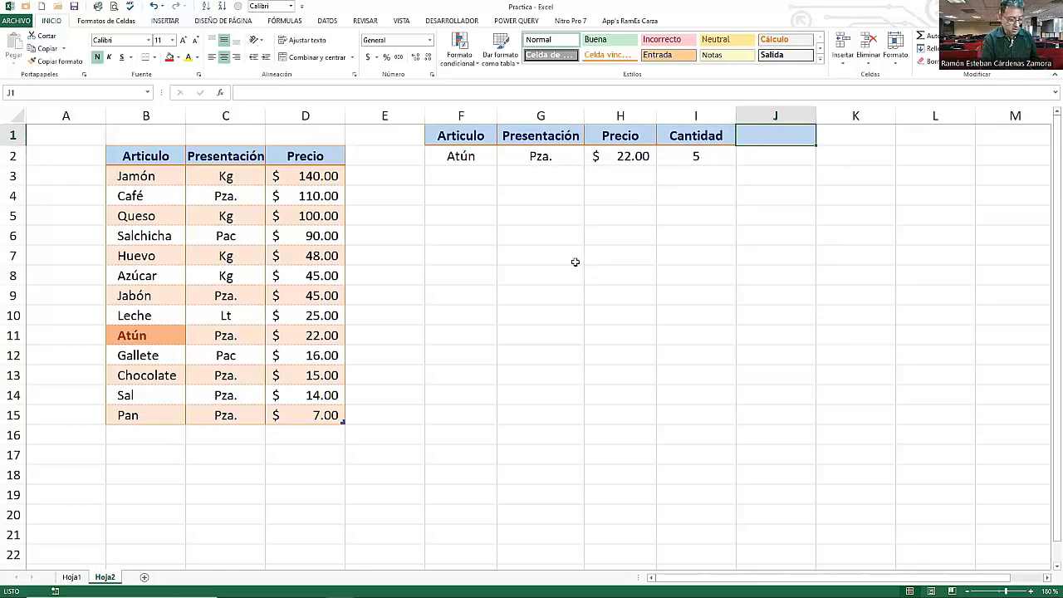
text(I)
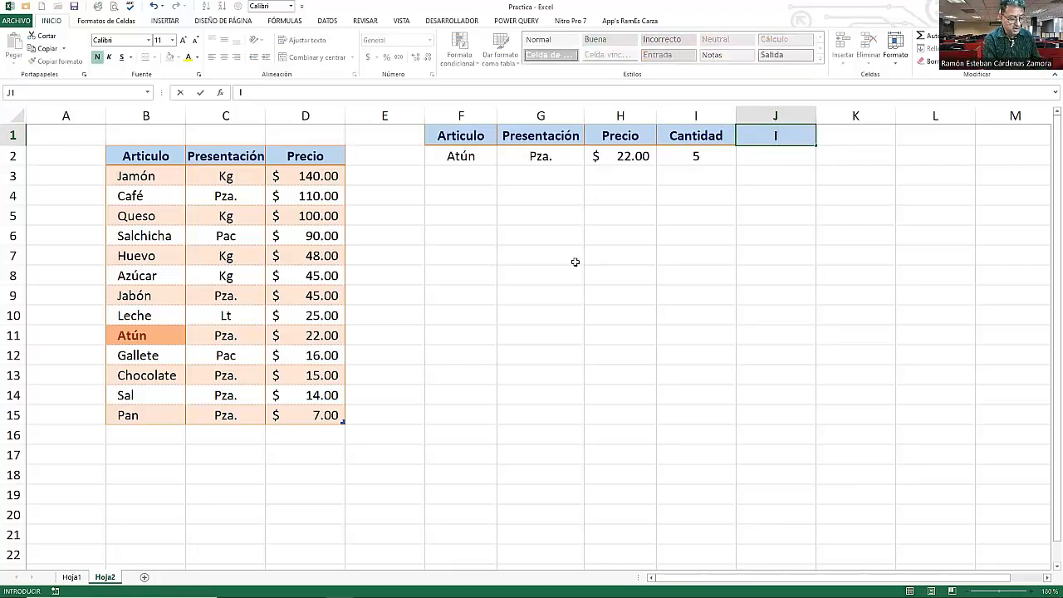
text(mpo)
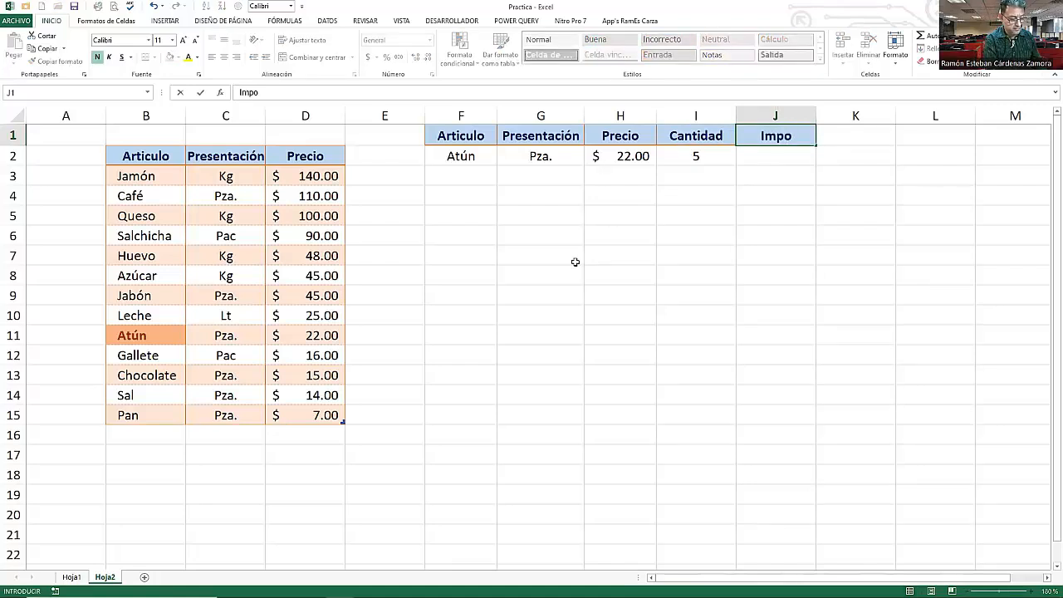
text(rte)
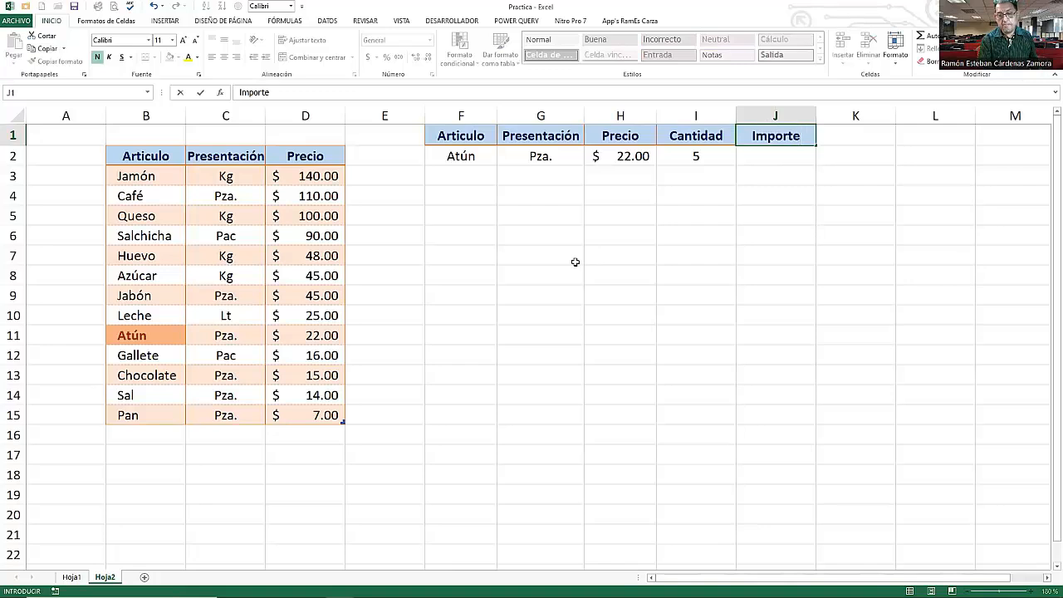
key(Return)
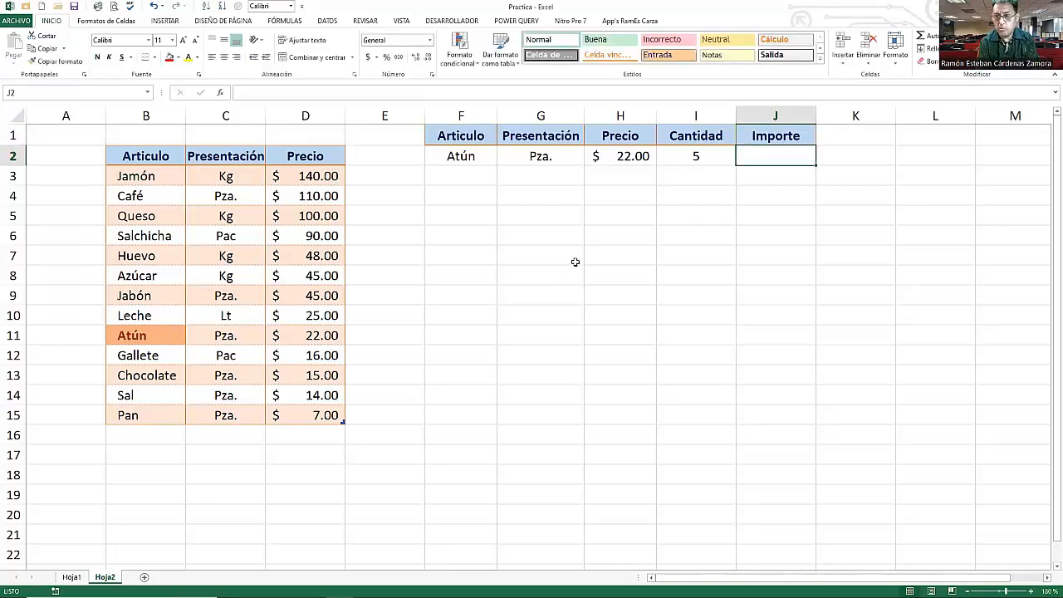
- Enter the formula =I2*H2 in J2 to multiply quantity by price
text(=)
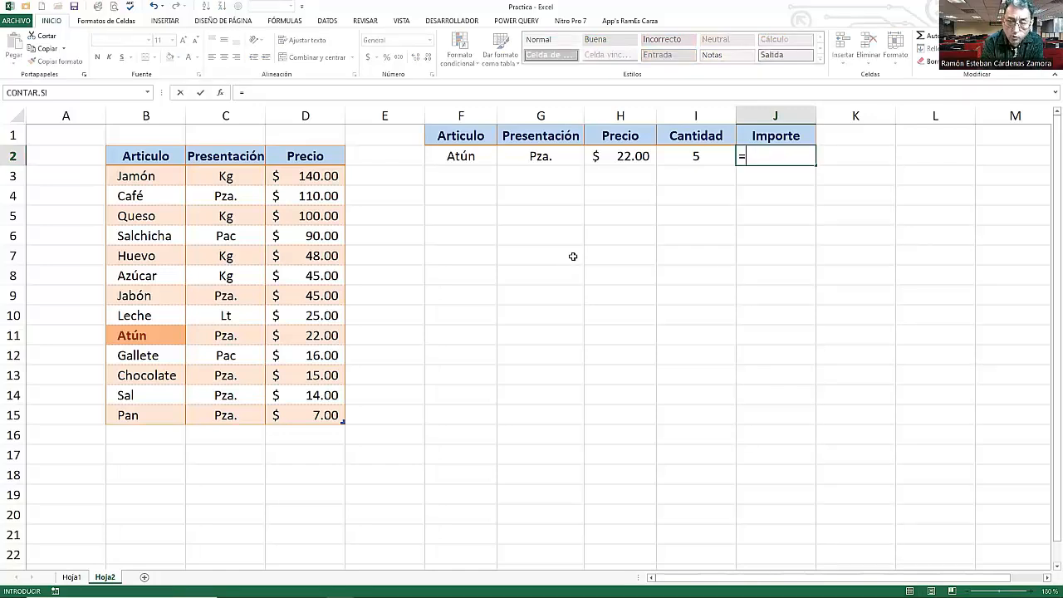
click(692, 157)
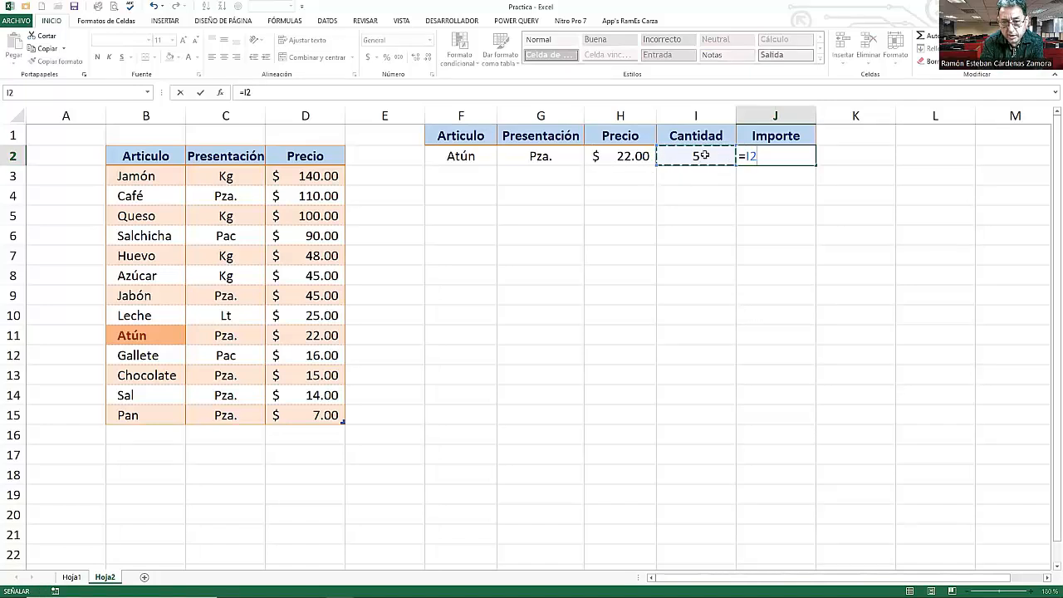
text(*)
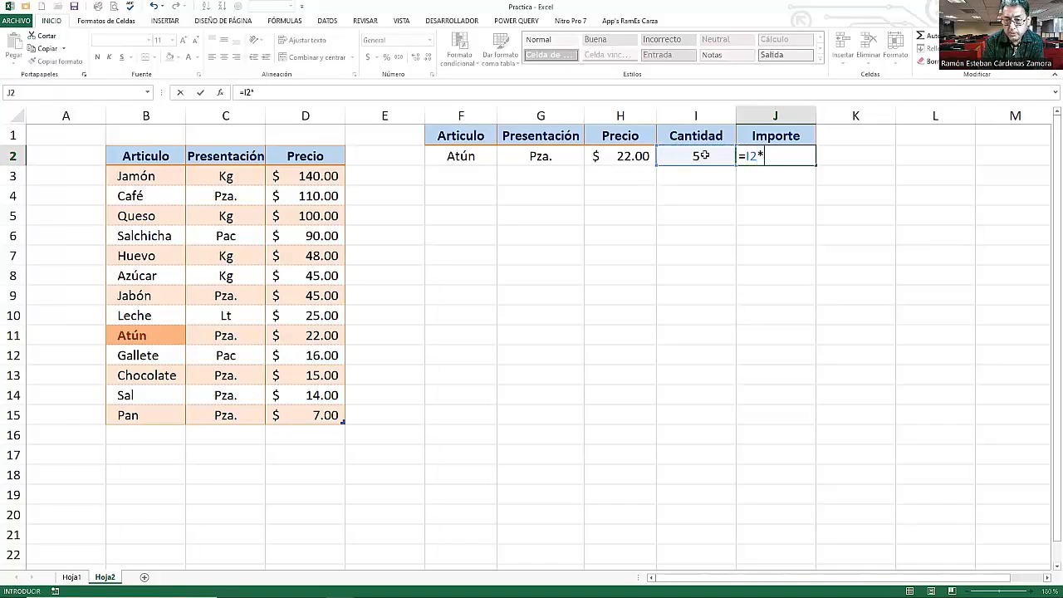
click(629, 162)
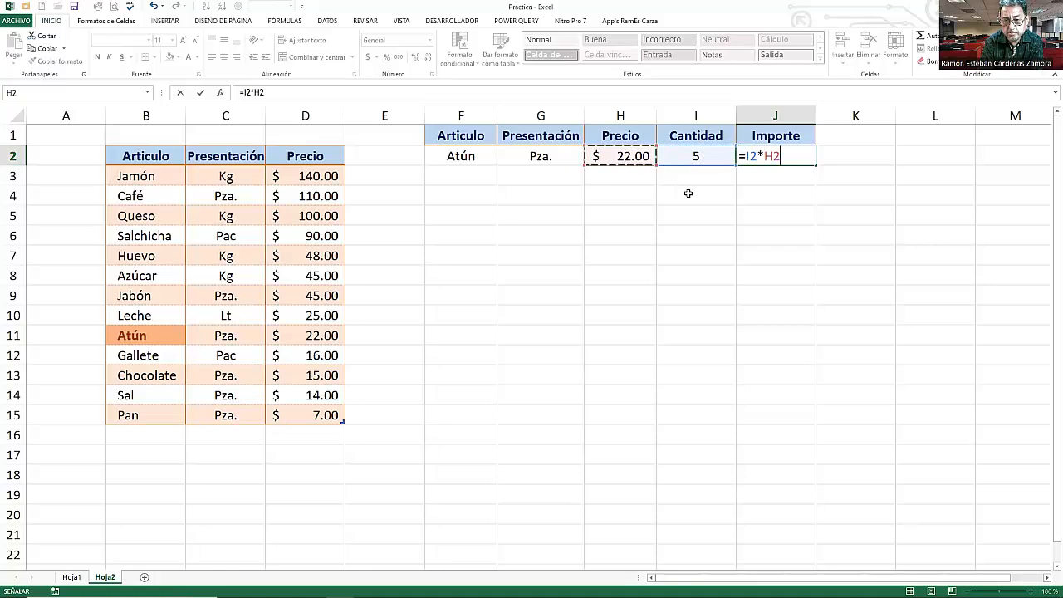
key(Return)
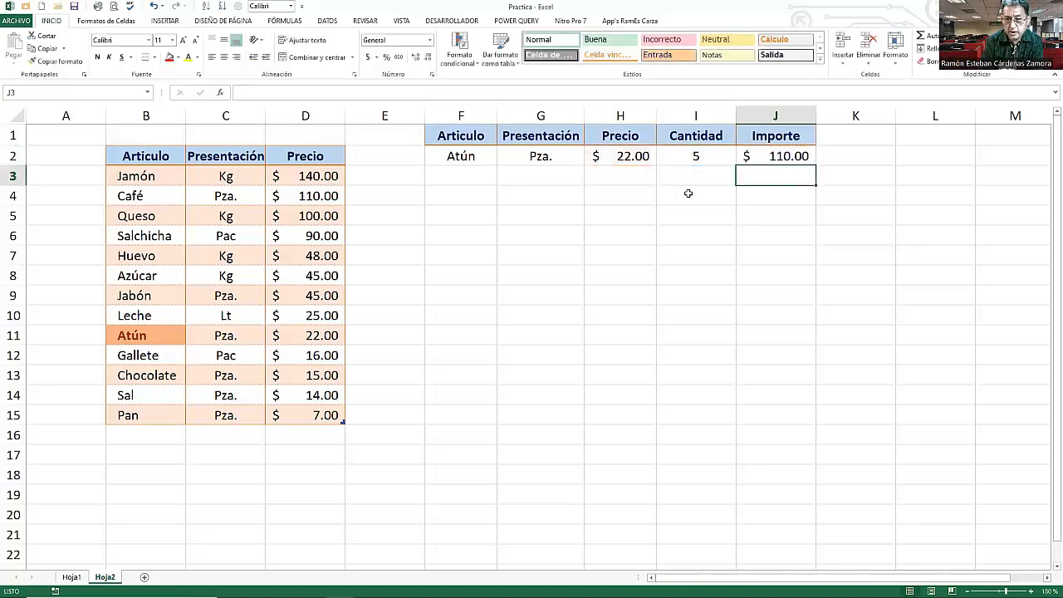
- Review the formulas in G2, H2, I2 and J2 and the article list in F2's drop-down
click(752, 163)
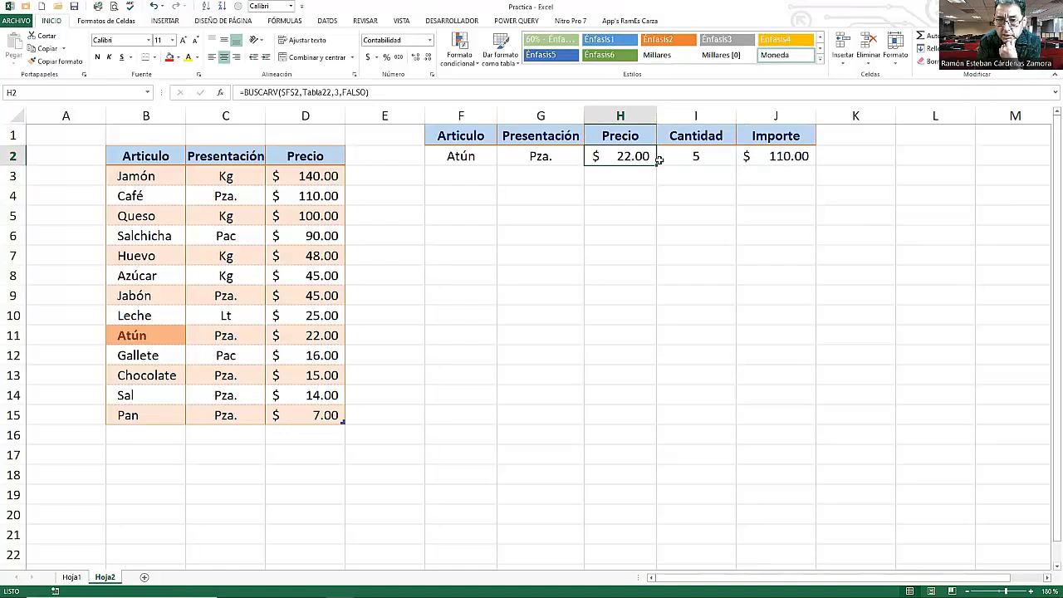
click(761, 160)
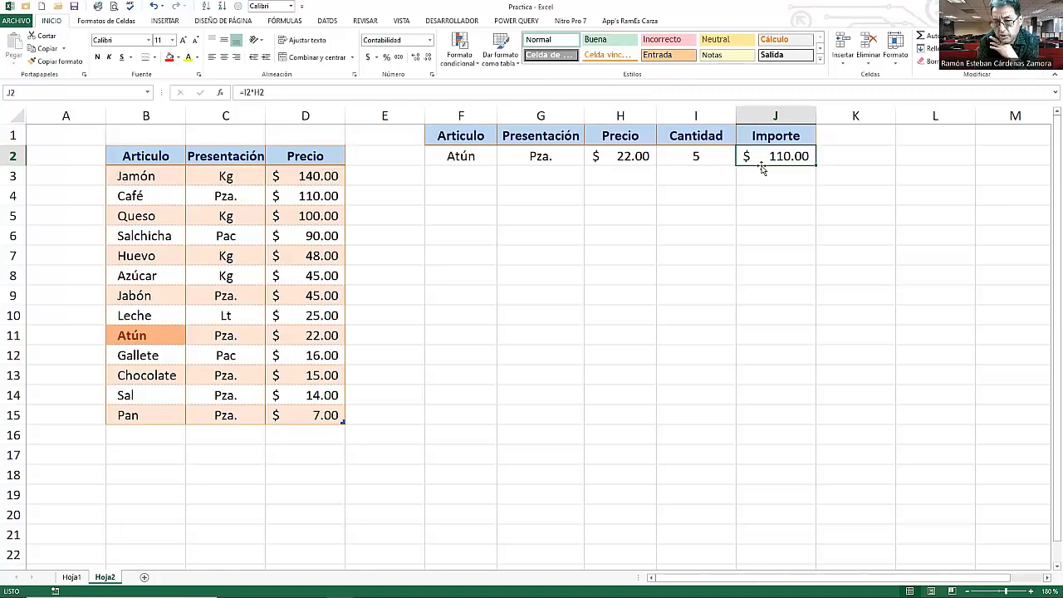
click(694, 158)
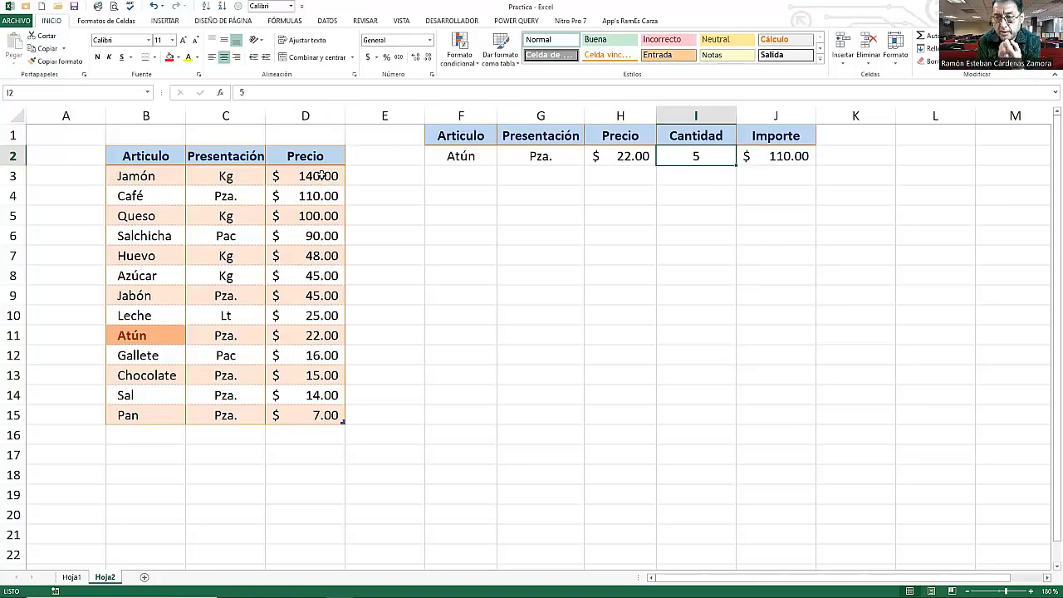
click(477, 157)
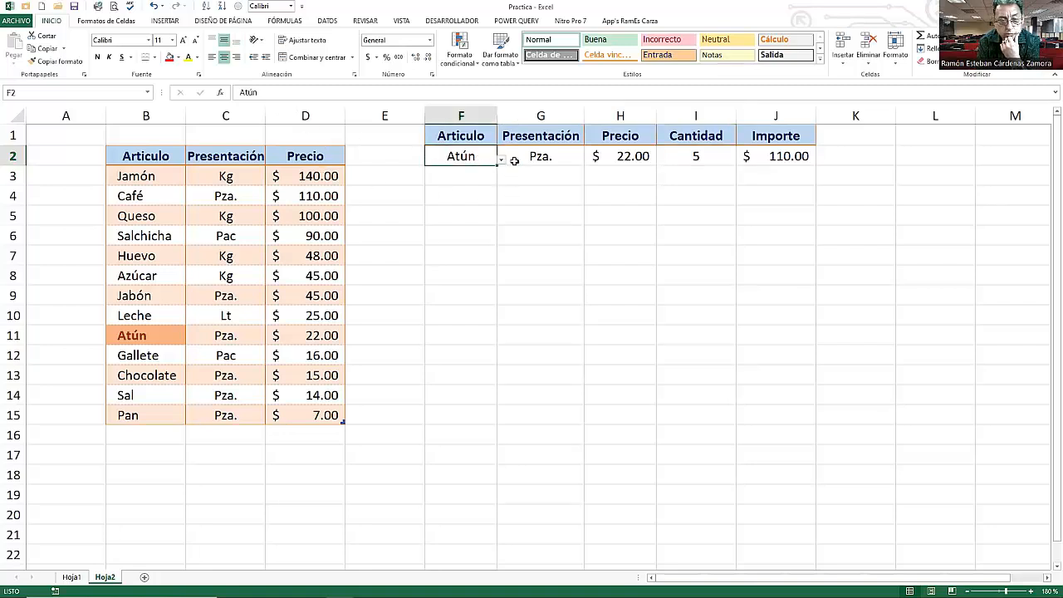
click(502, 160)
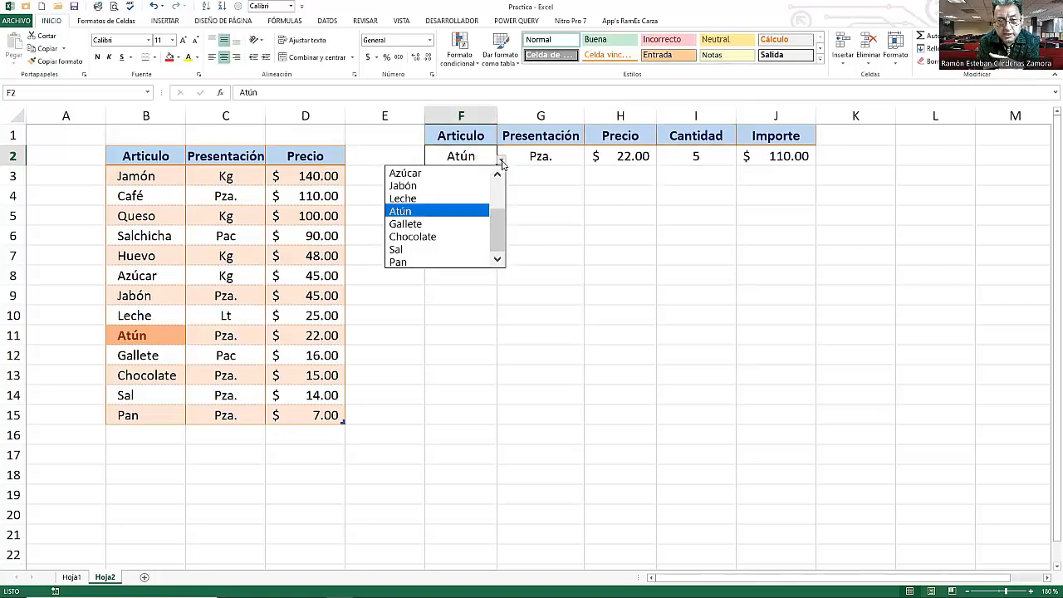
click(553, 157)
click(554, 155)
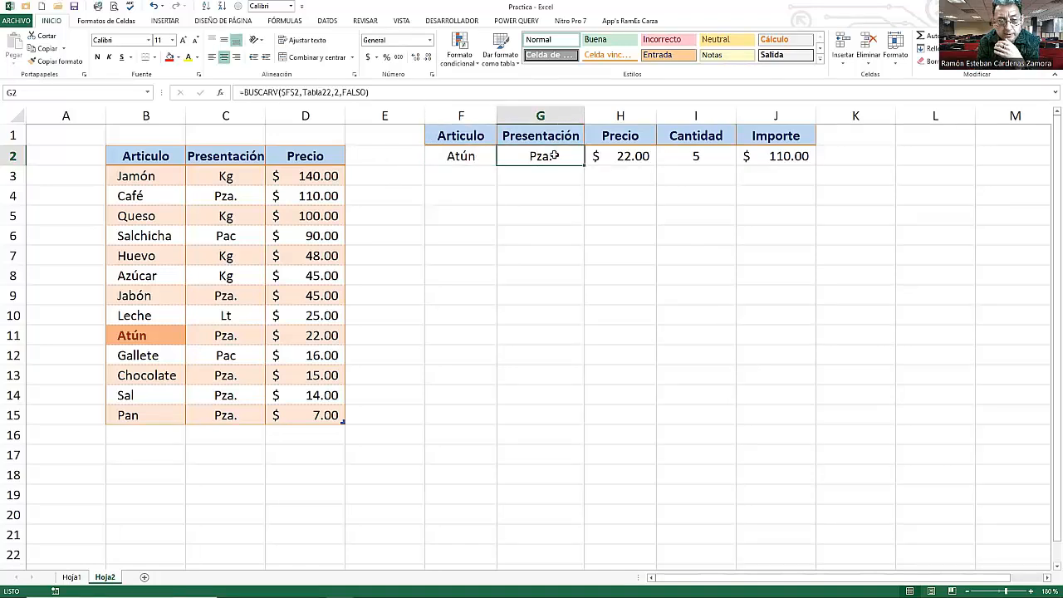
click(378, 92)
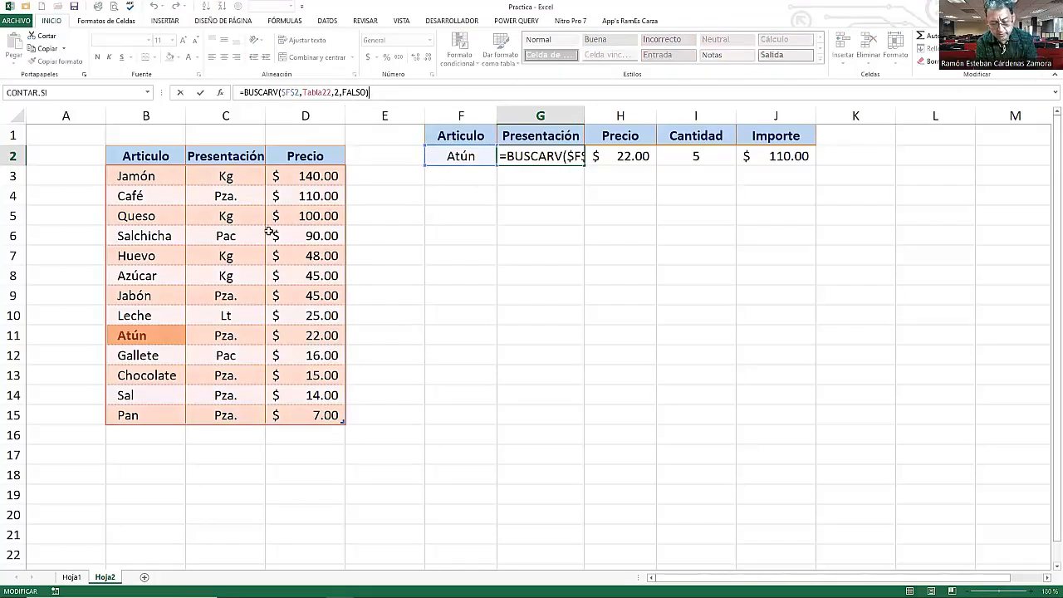
key(Return)
click(645, 158)
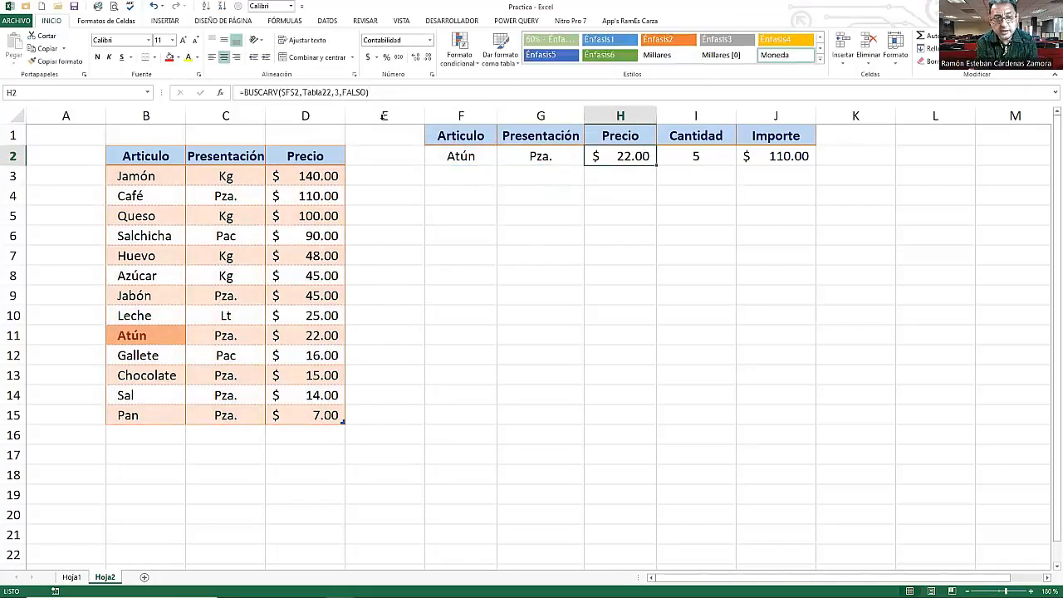
click(376, 92)
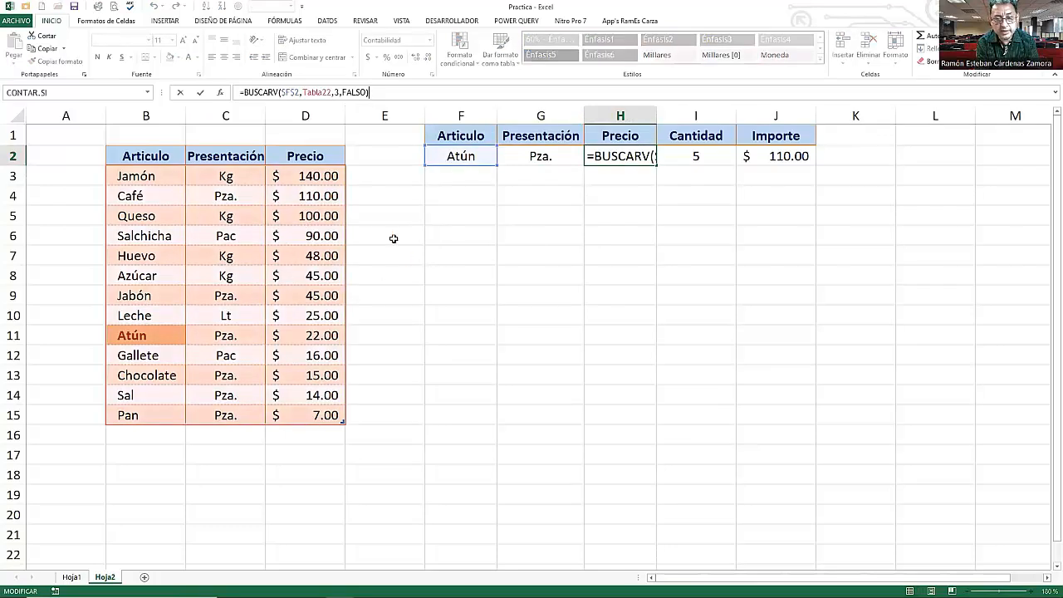
key(Return)
click(696, 158)
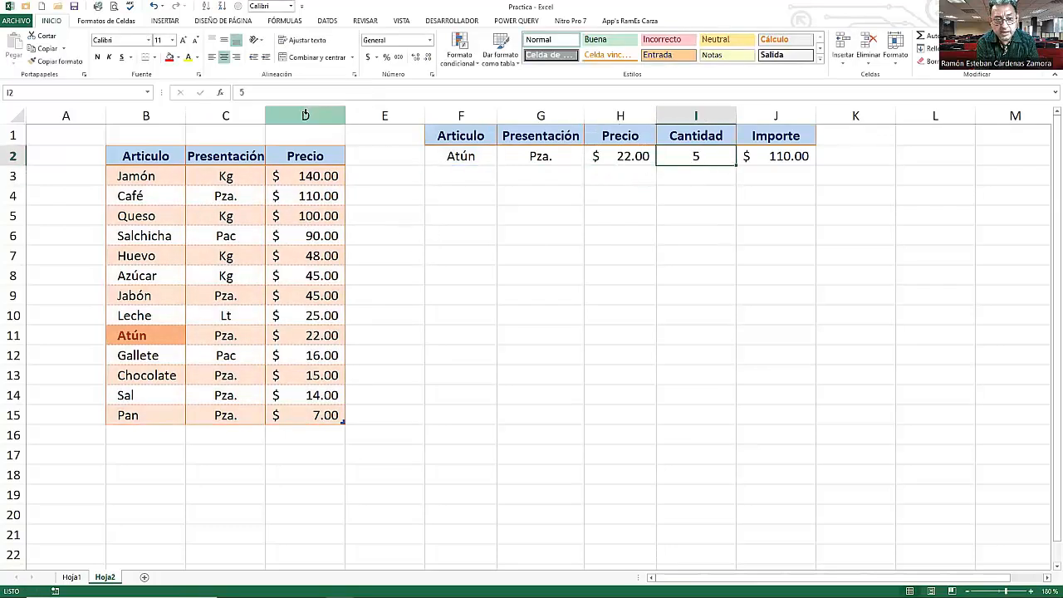
click(247, 93)
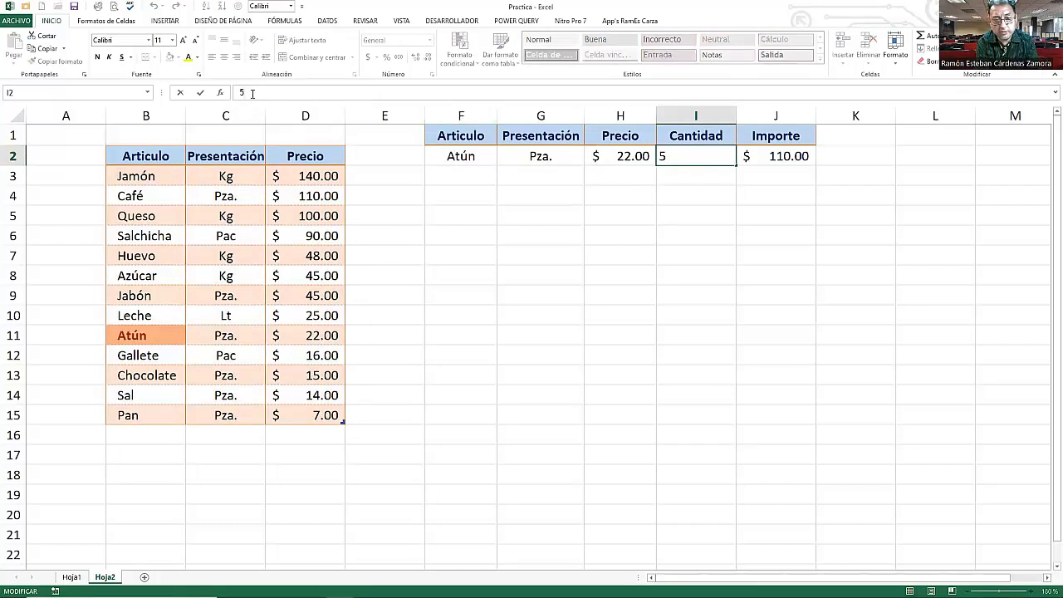
key(Tab)
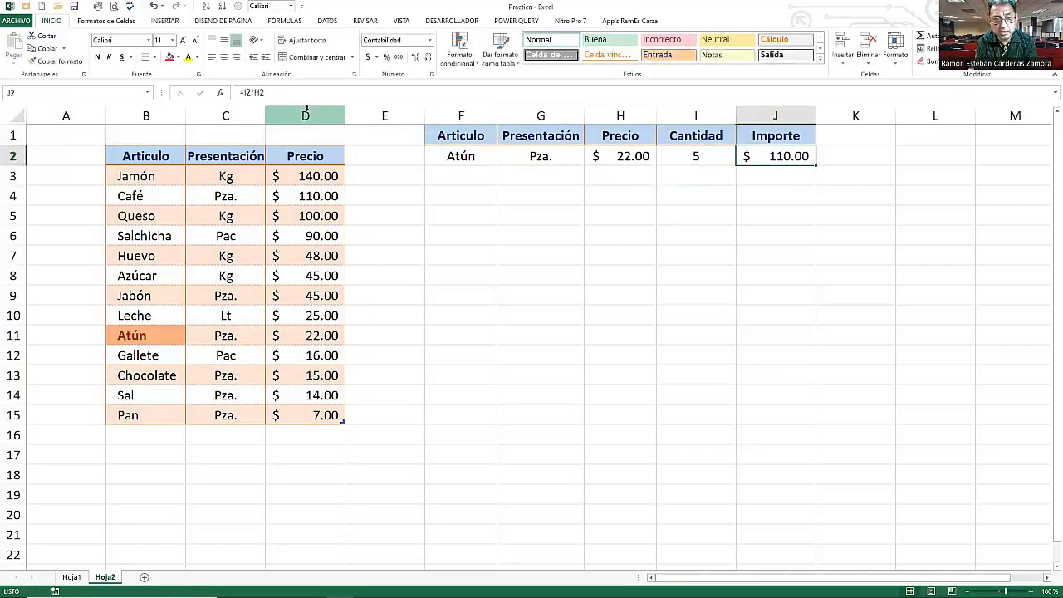
key(F2)
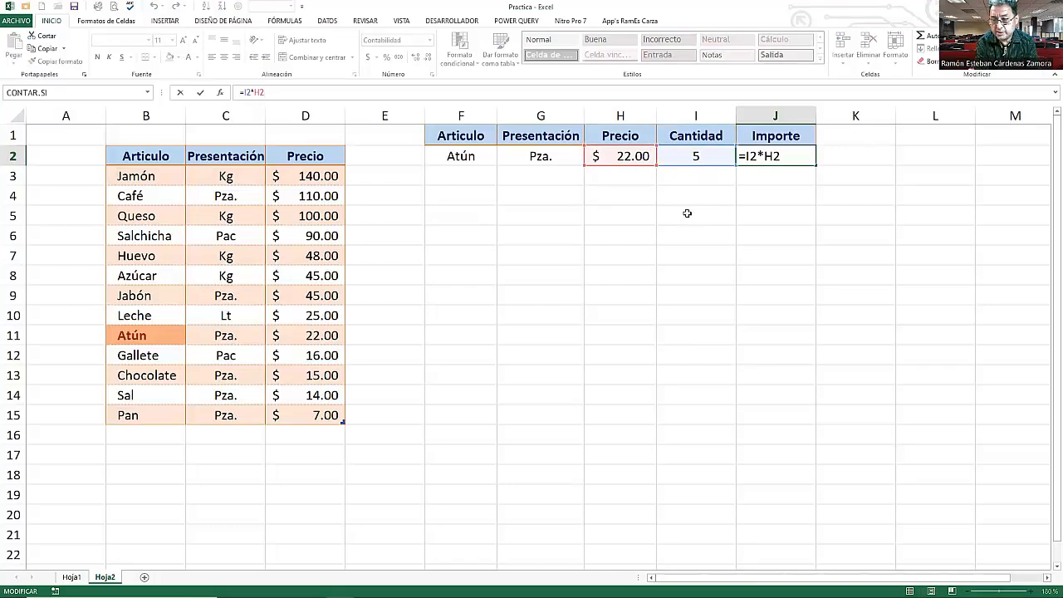
- Confirm the Importe formula in J2, then set the font colour of the article cell F2 to red
key(Return)
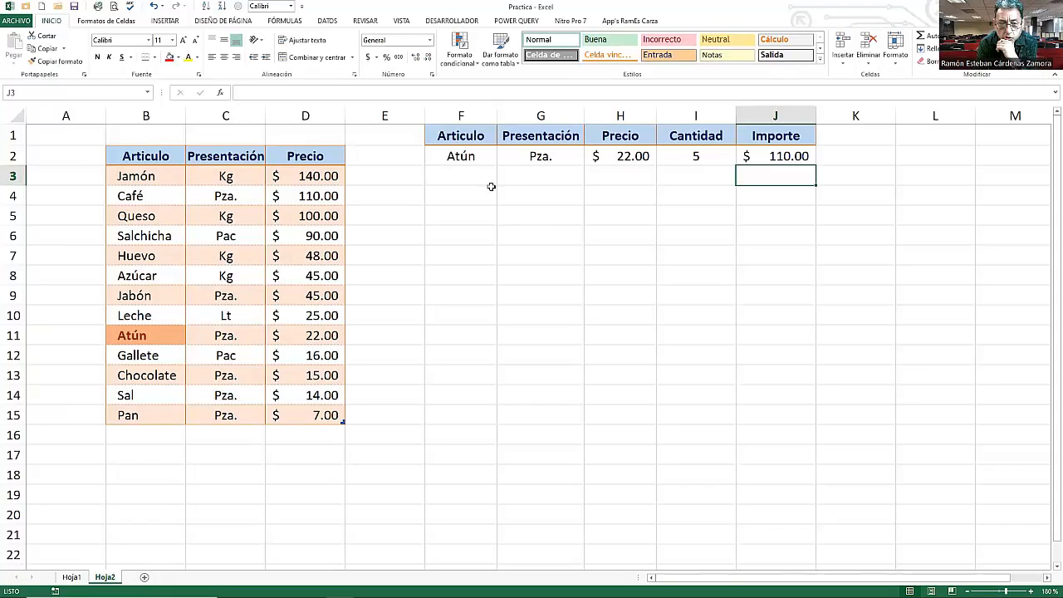
click(477, 160)
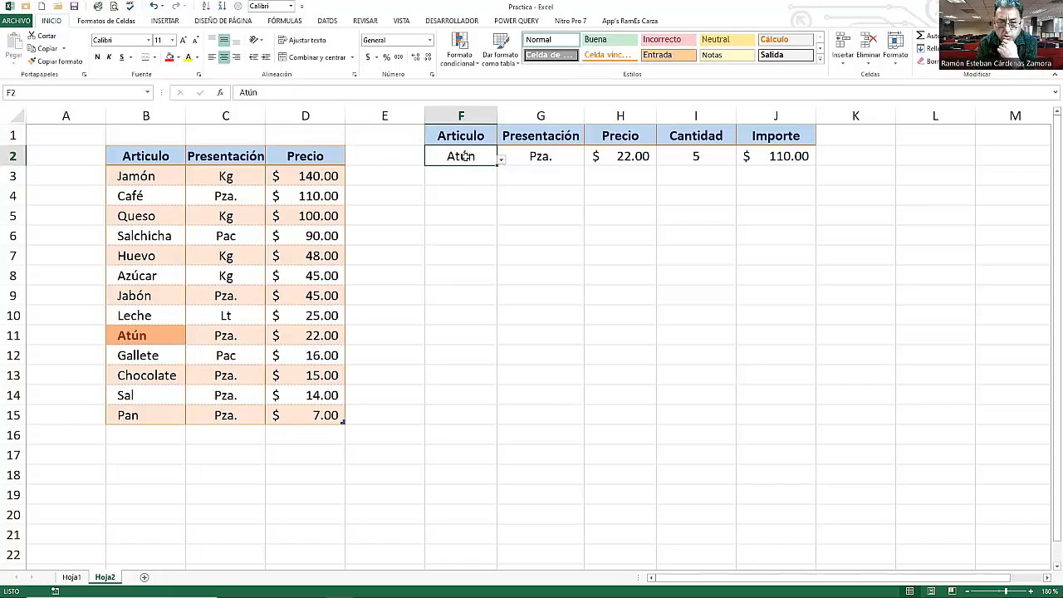
right_click(465, 158)
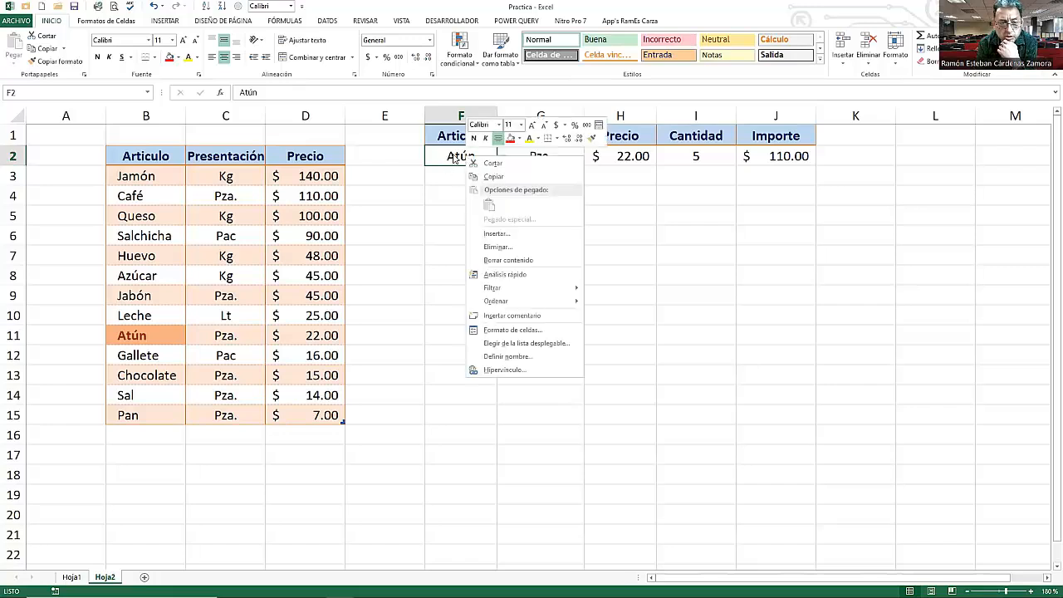
click(538, 138)
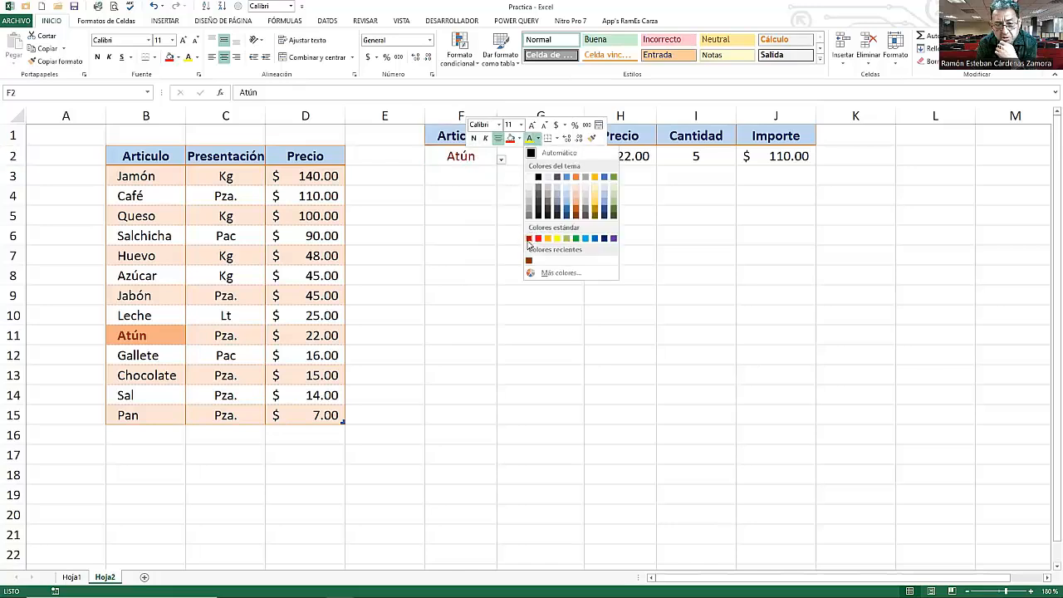
click(528, 239)
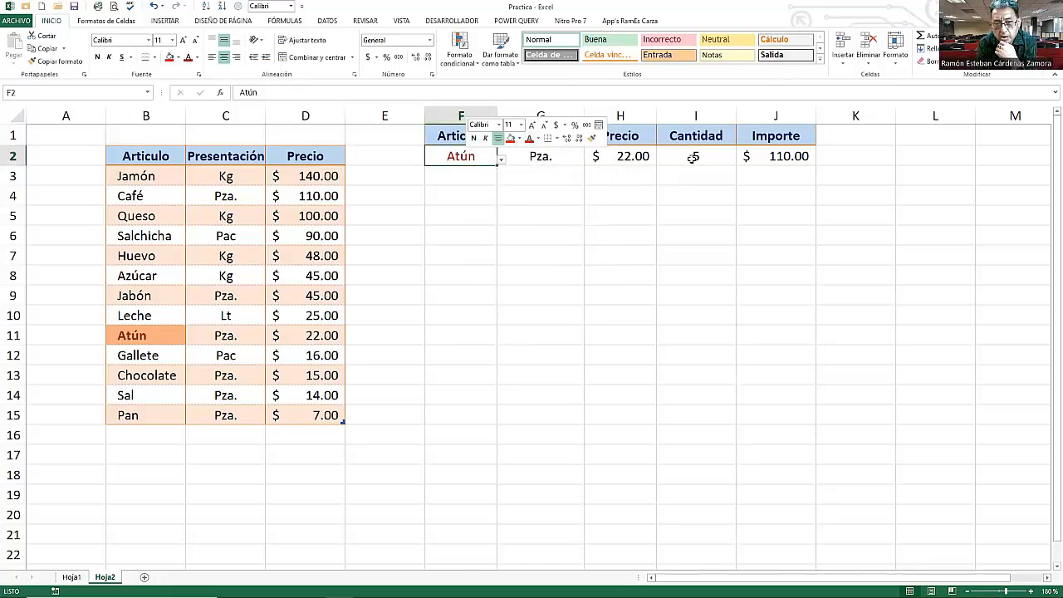
- Set the Cantidad value in I2 to the same red font colour
click(501, 159)
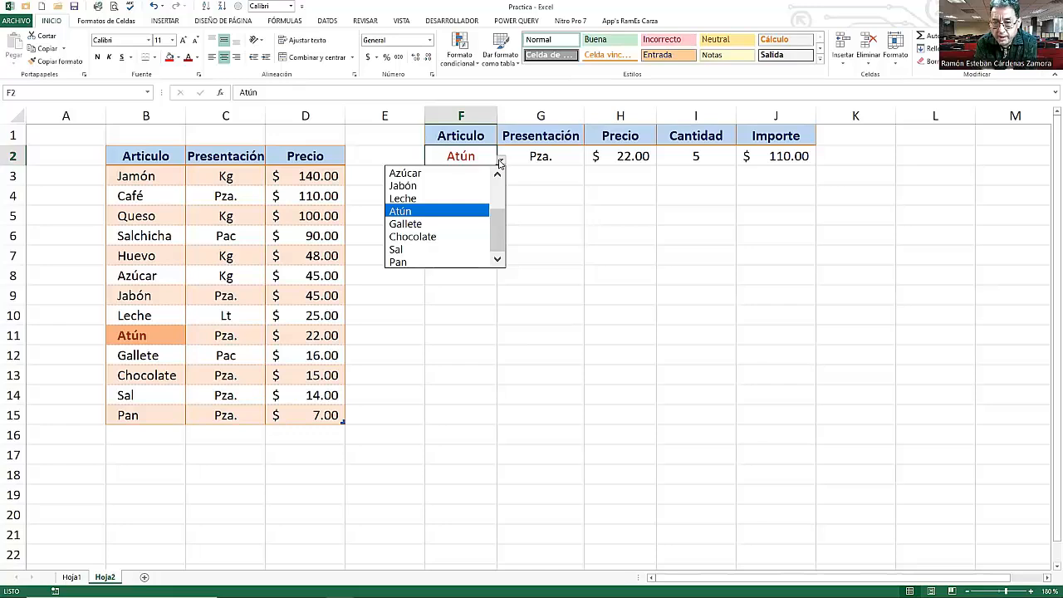
click(558, 160)
click(550, 158)
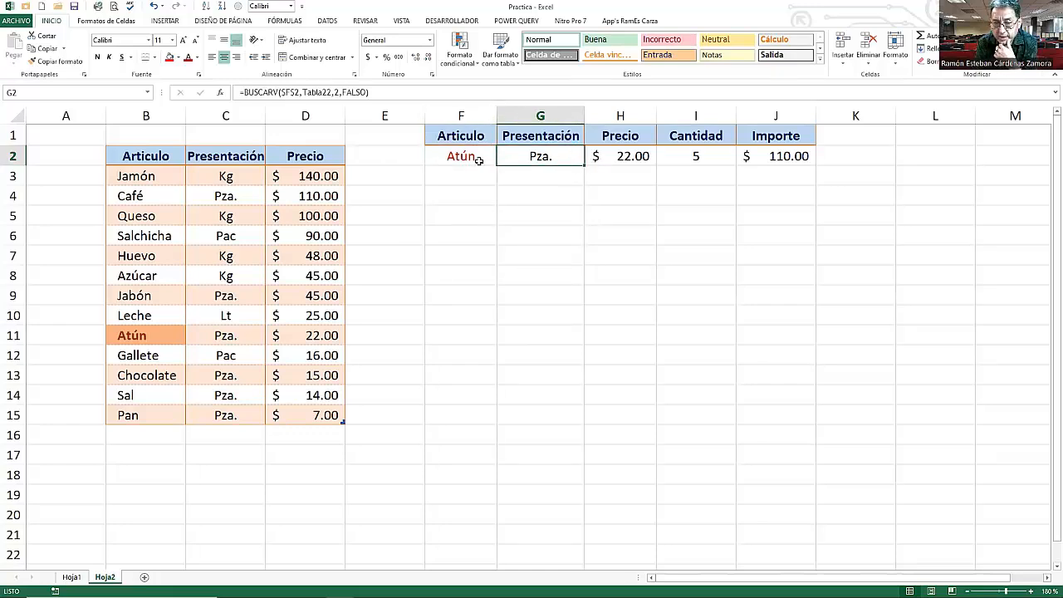
click(686, 162)
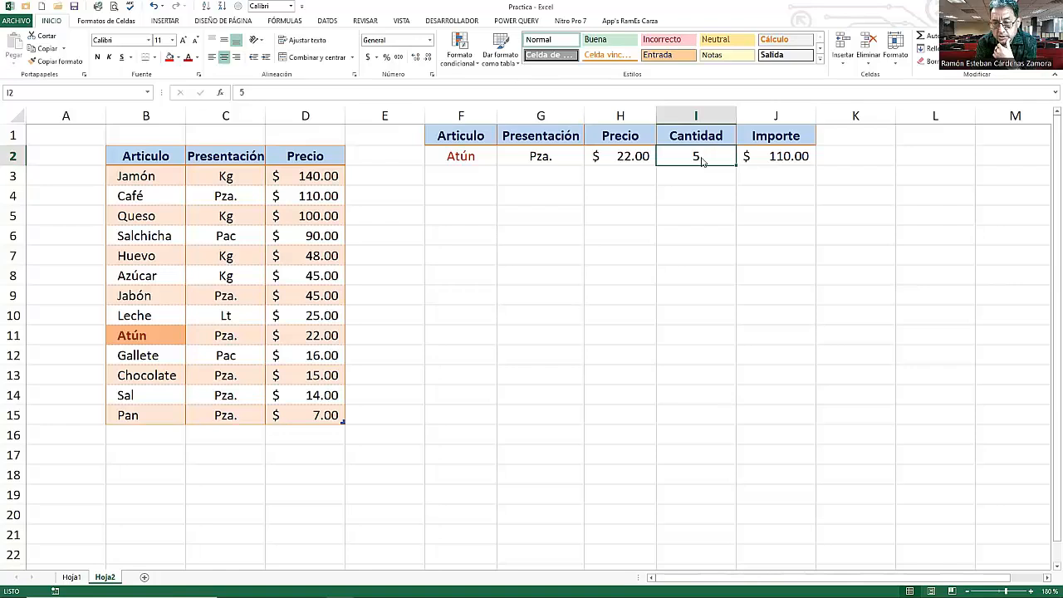
right_click(702, 161)
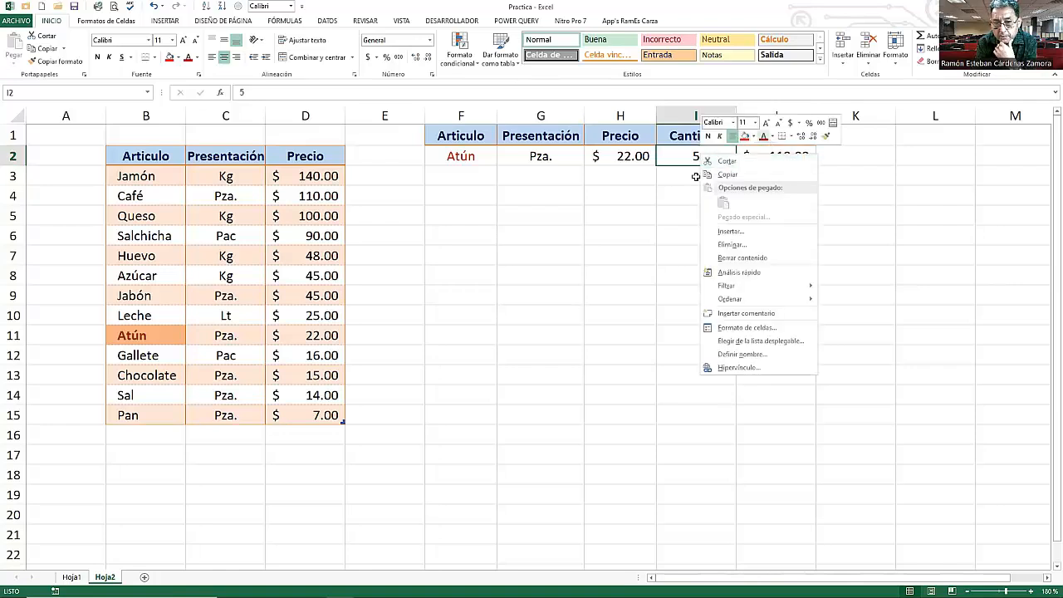
key(Escape)
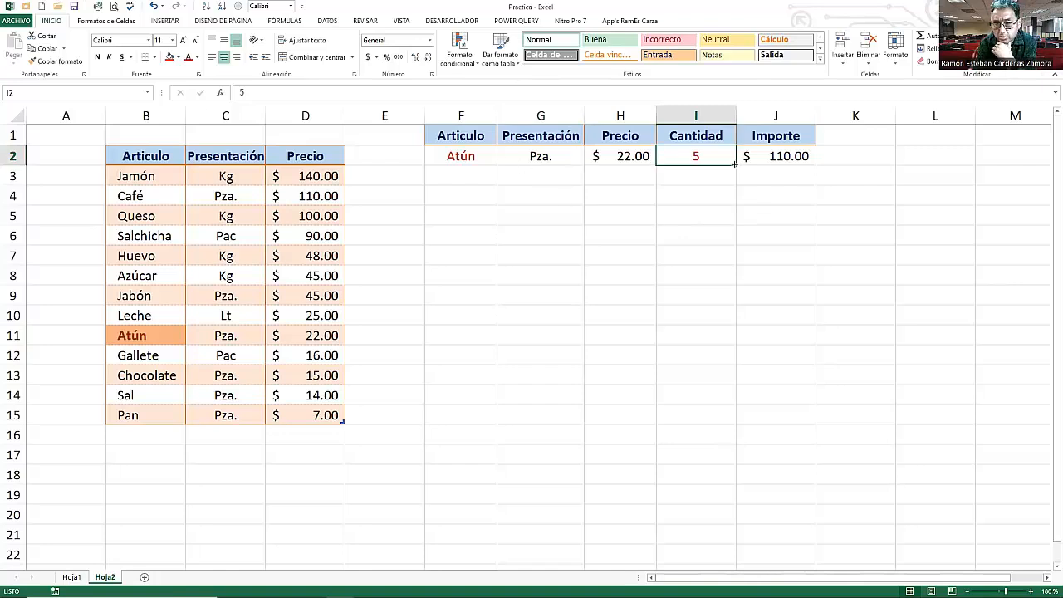
- Select F2 through J2 and fill the row down to row 3
drag(475, 158, 748, 158)
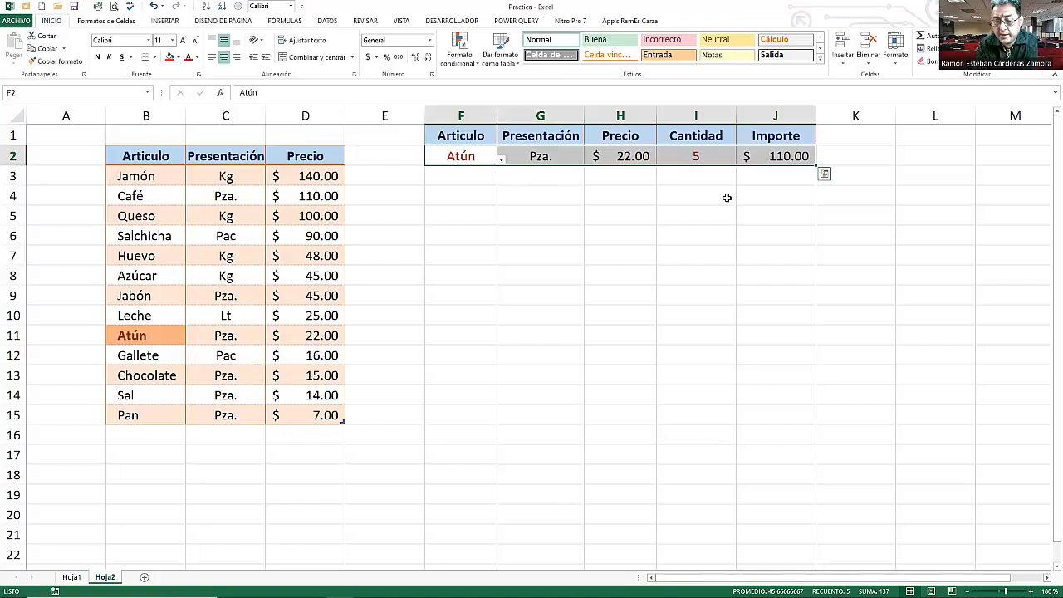
click(525, 188)
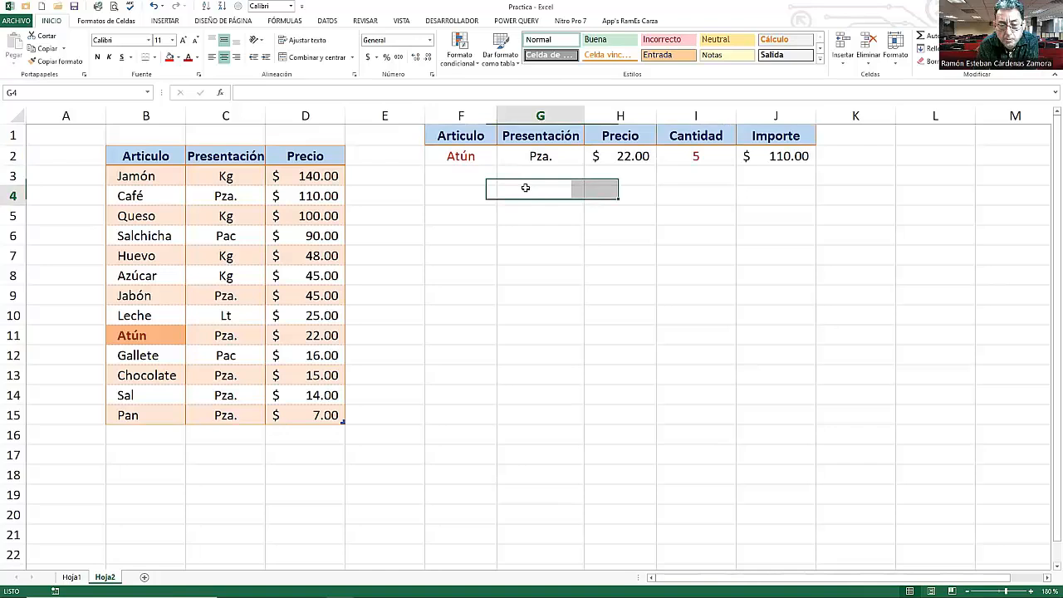
click(479, 159)
drag(478, 159, 756, 160)
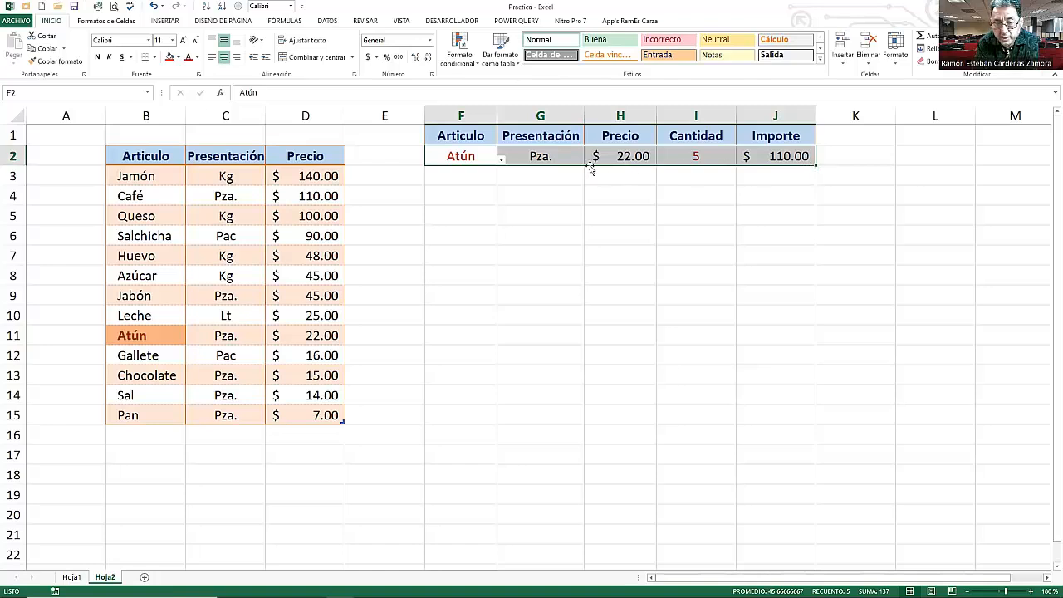
drag(814, 163, 820, 193)
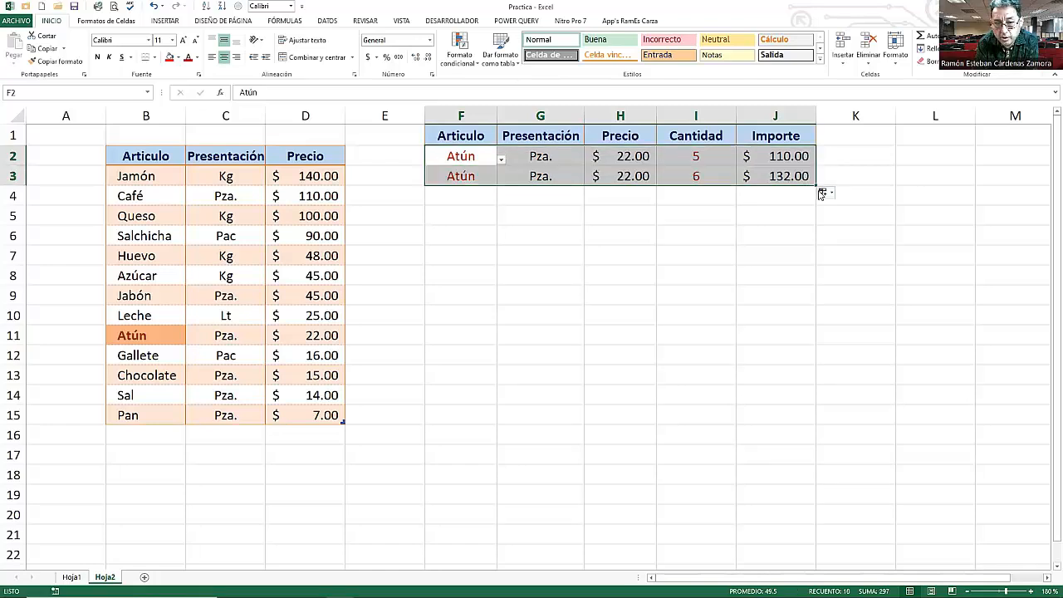
- Set the Cantidad in I3 to 10
click(691, 191)
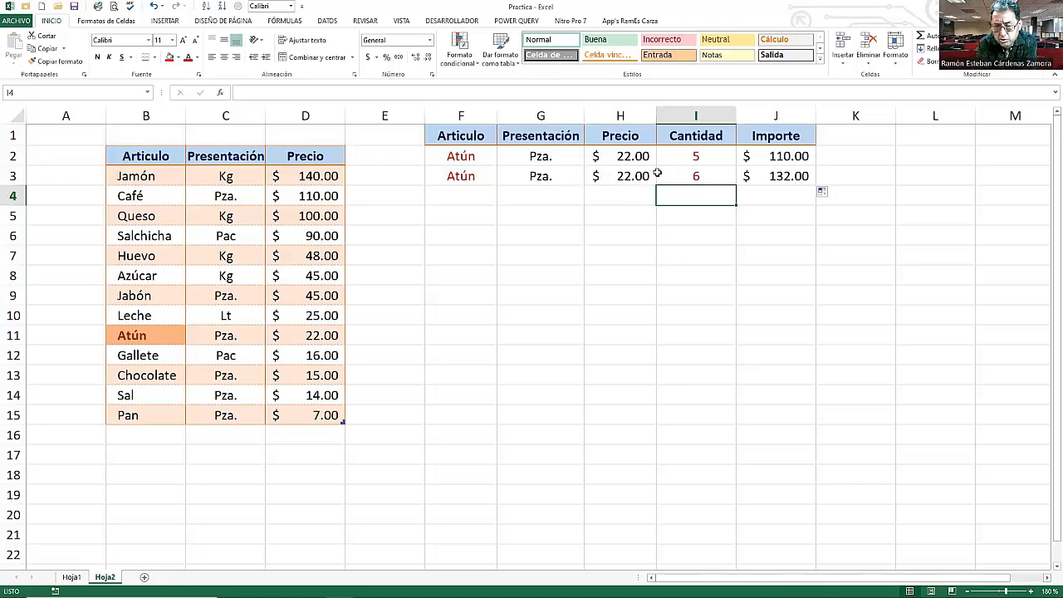
click(718, 173)
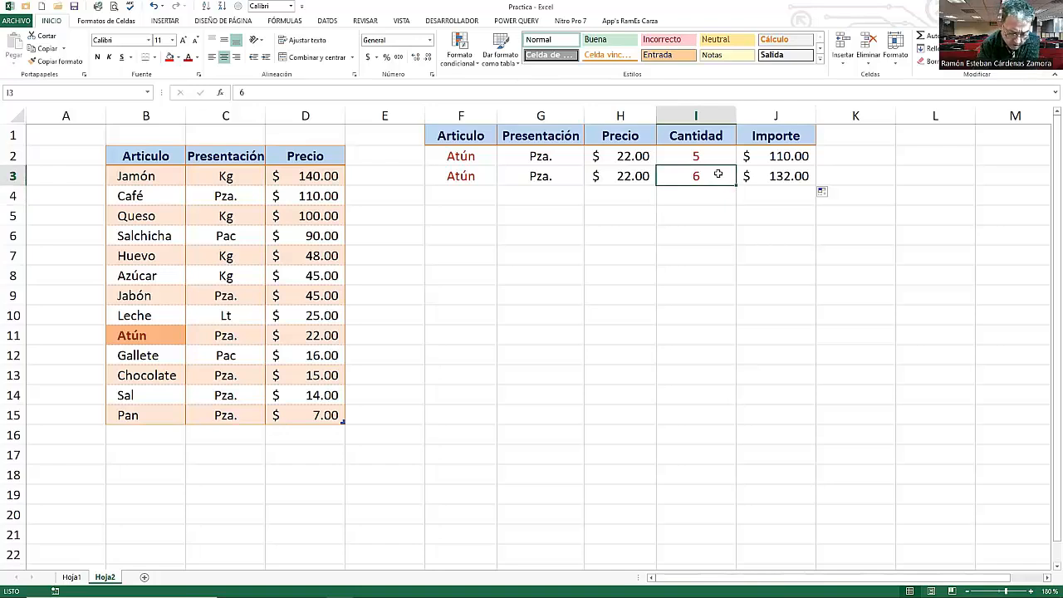
text(10)
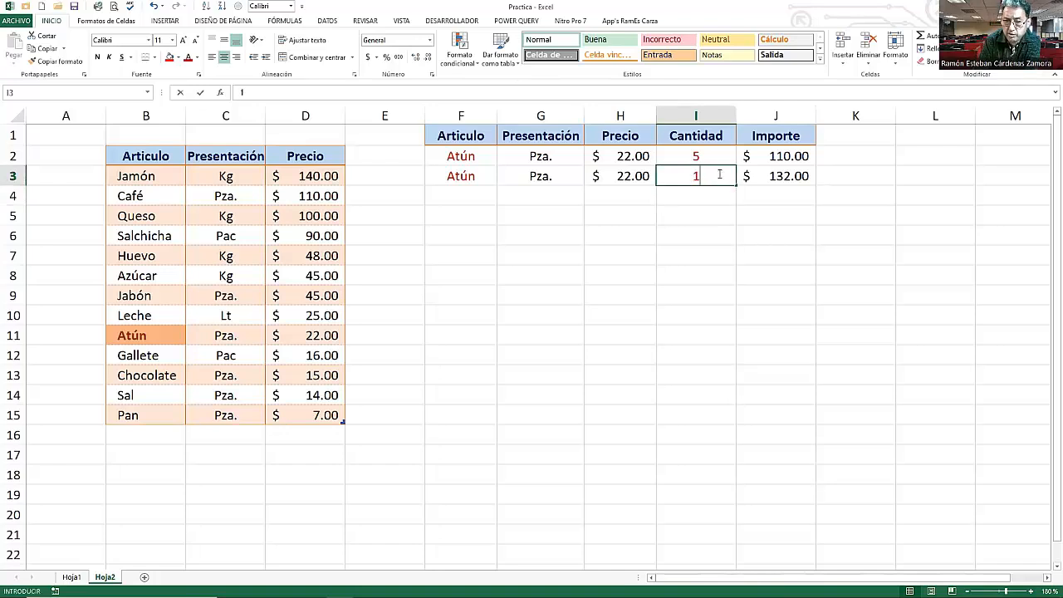
key(Return)
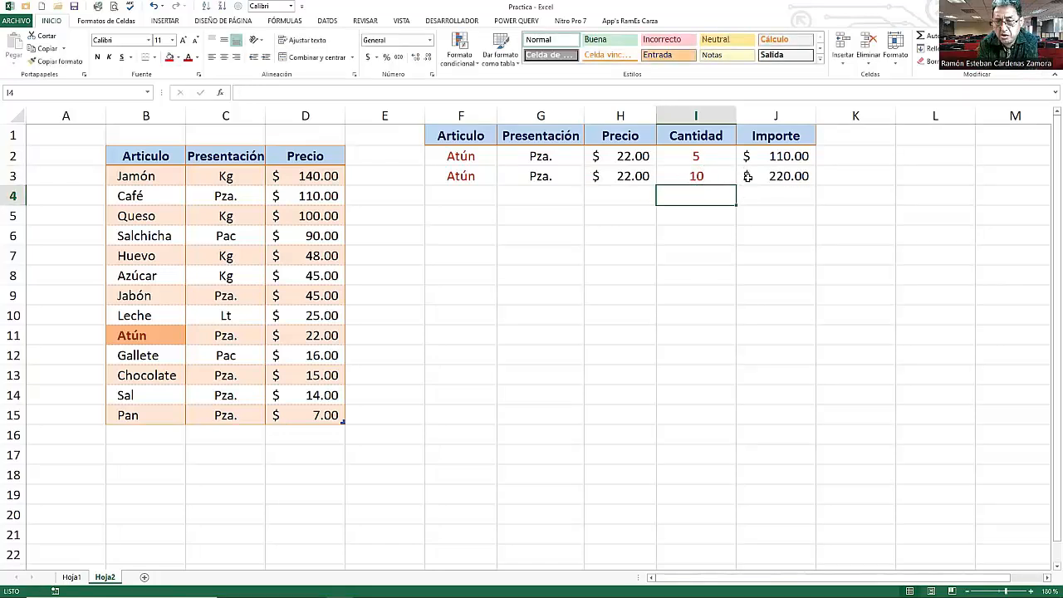
- Choose Jabón from the article drop-down list in F2
click(469, 158)
click(501, 160)
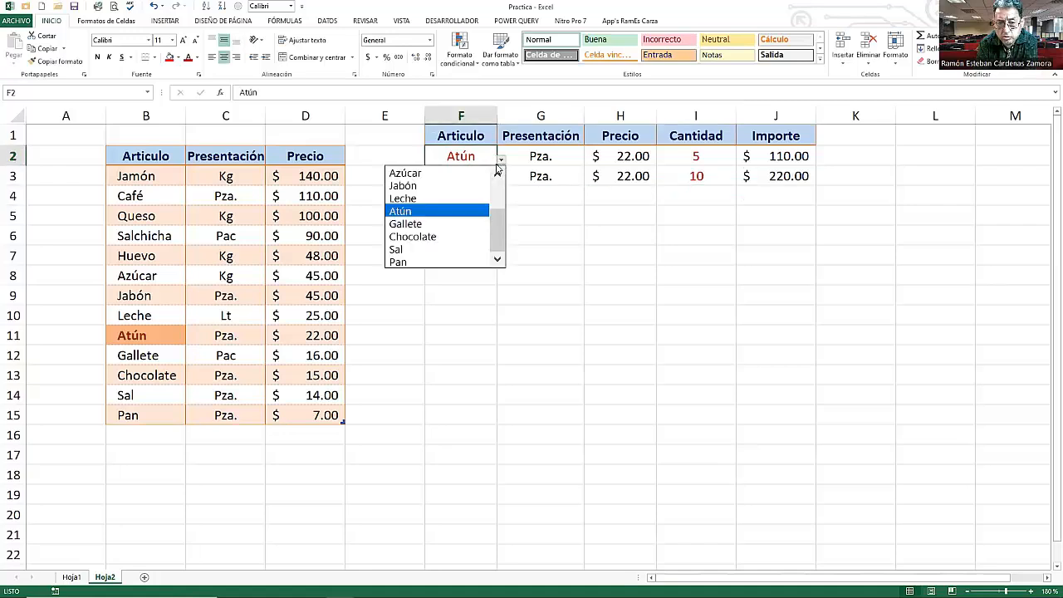
click(411, 190)
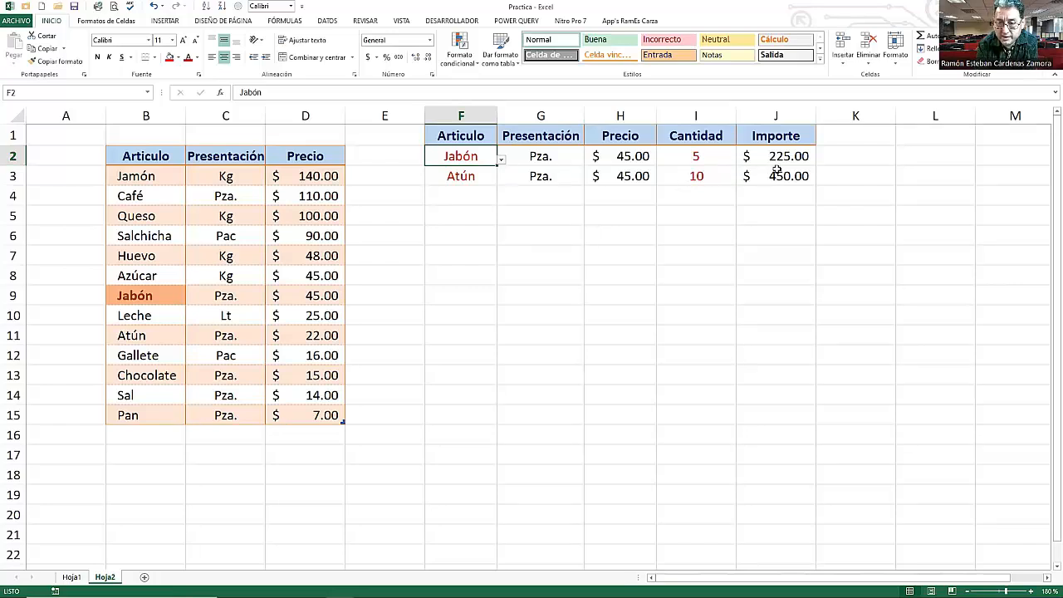
- Open the BUSCARV formula in G2 for editing
click(552, 155)
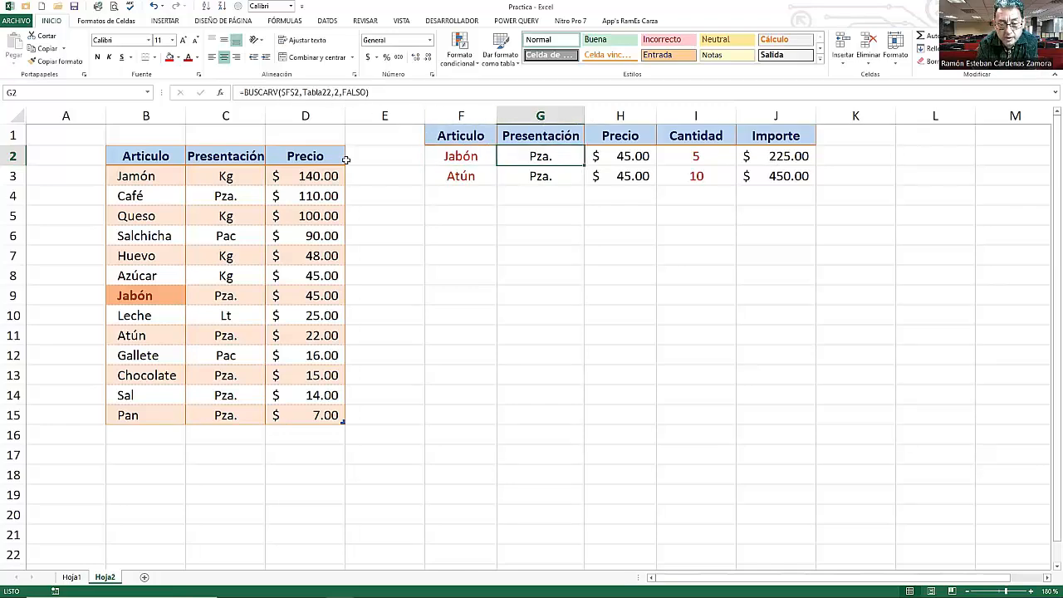
key(F2)
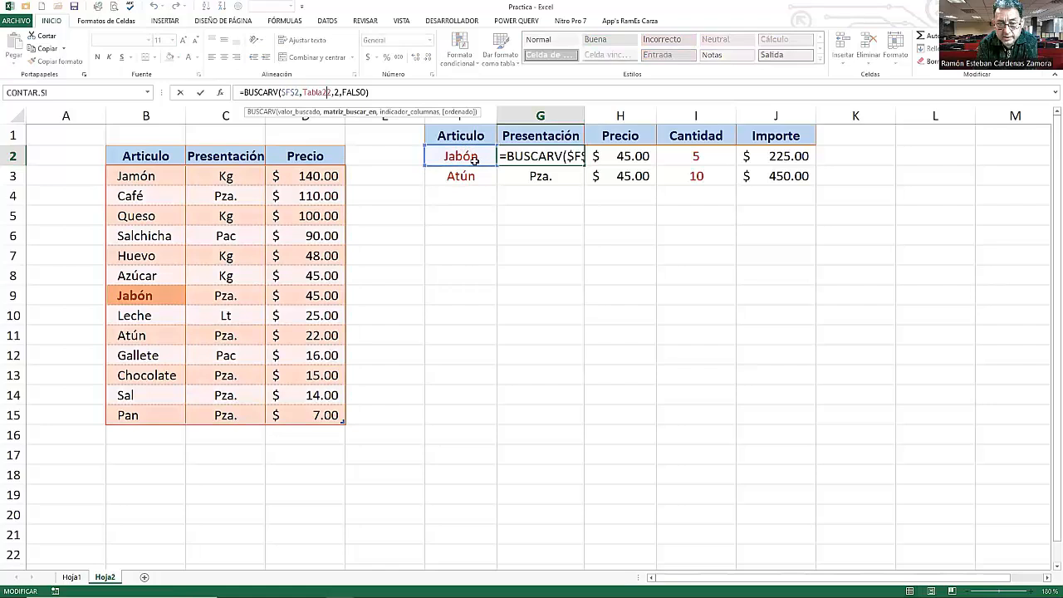
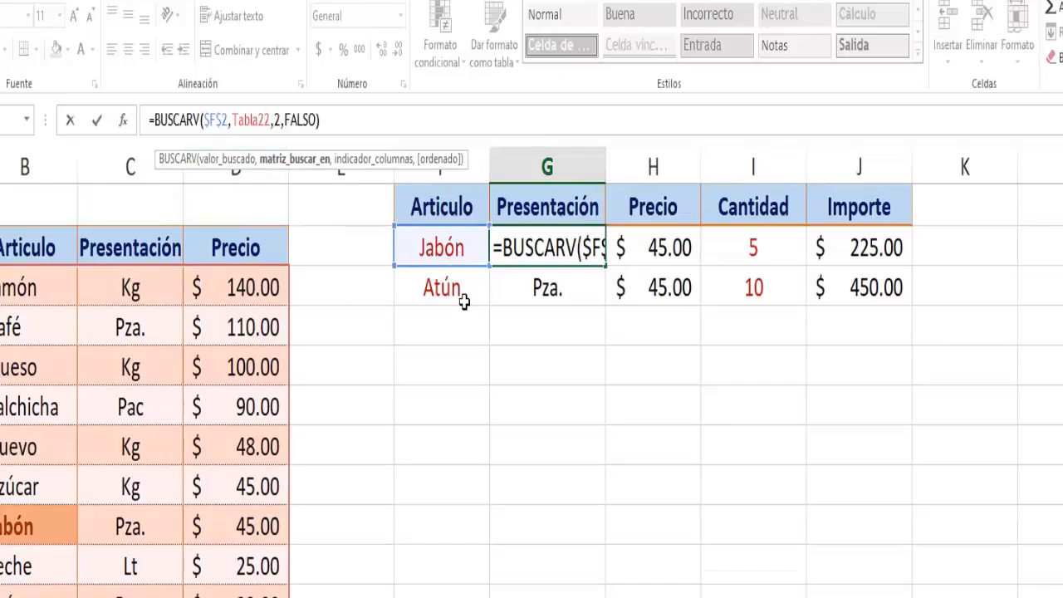
- Change the lookup value reference in G2's BUSCARV formula to the mixed reference $F2
click(211, 120)
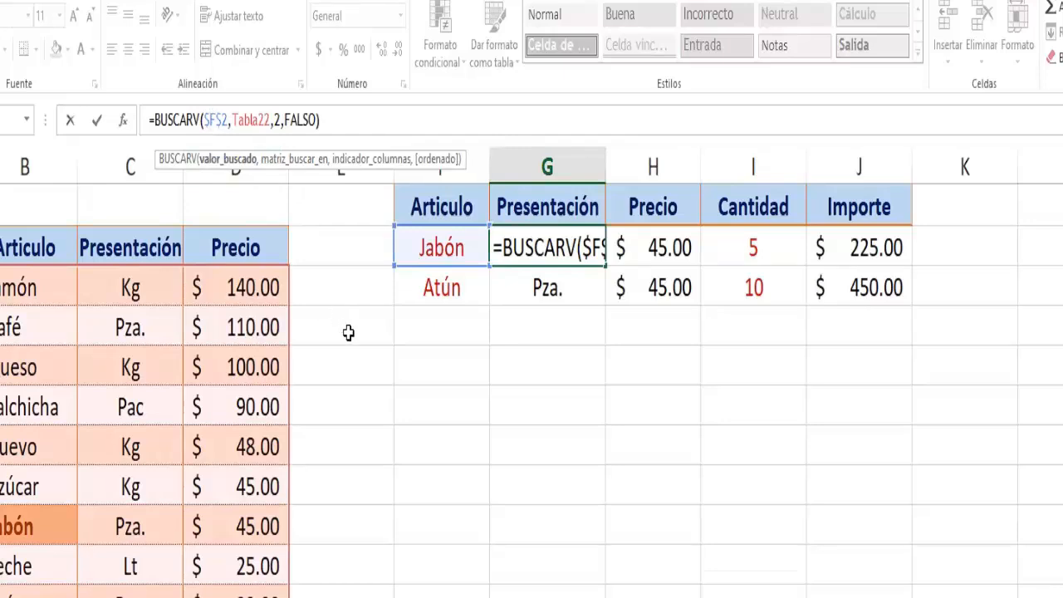
key(F4)
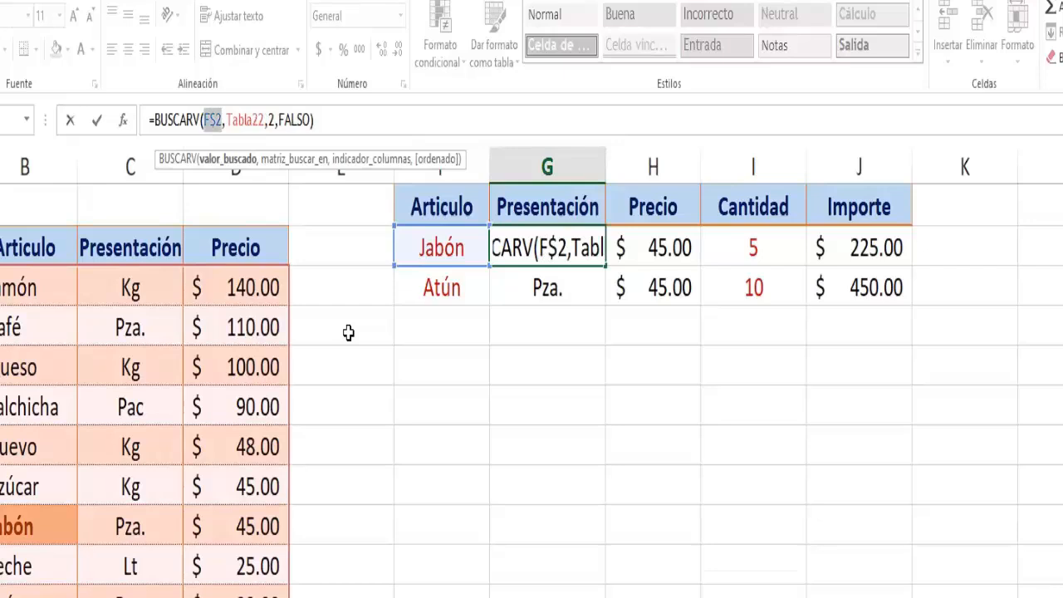
key(F4)
key(Return)
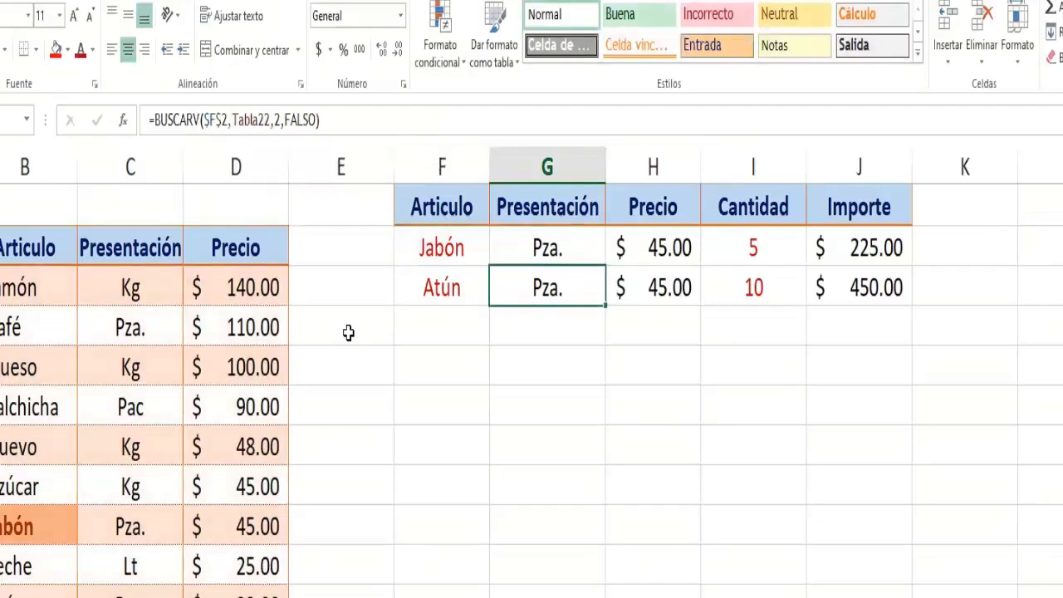
- Fill the G2 lookup formula across into H2
click(547, 249)
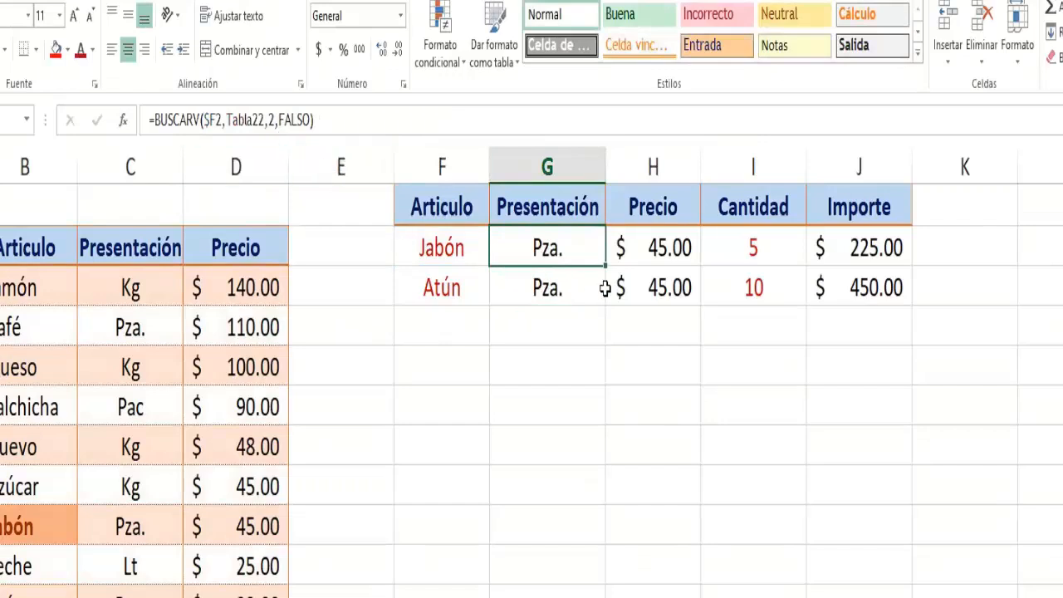
drag(607, 268, 698, 269)
click(677, 247)
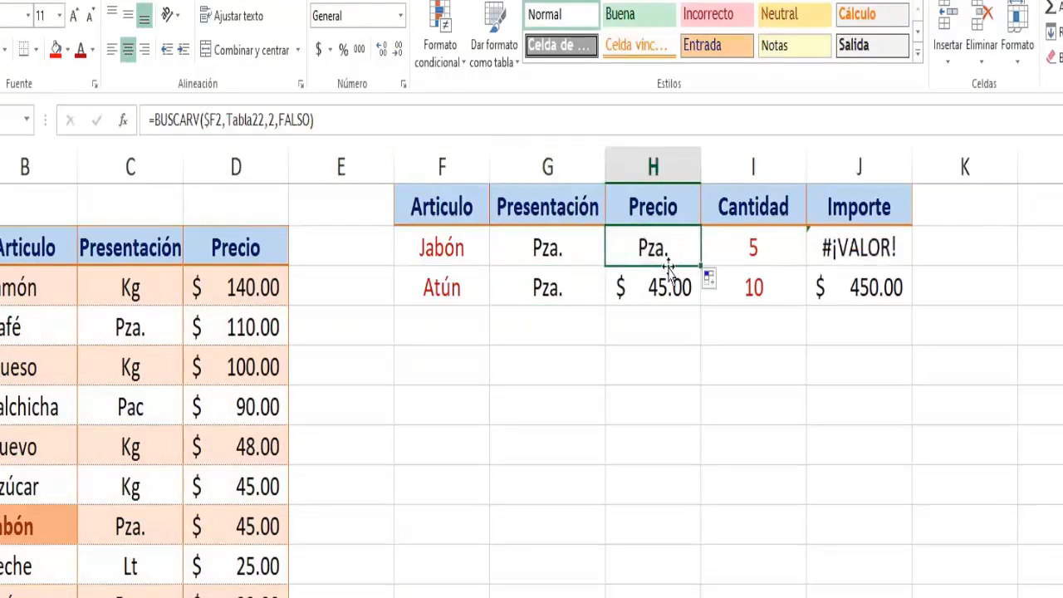
- Set the column index in H2's BUSCARV formula to 3
click(272, 122)
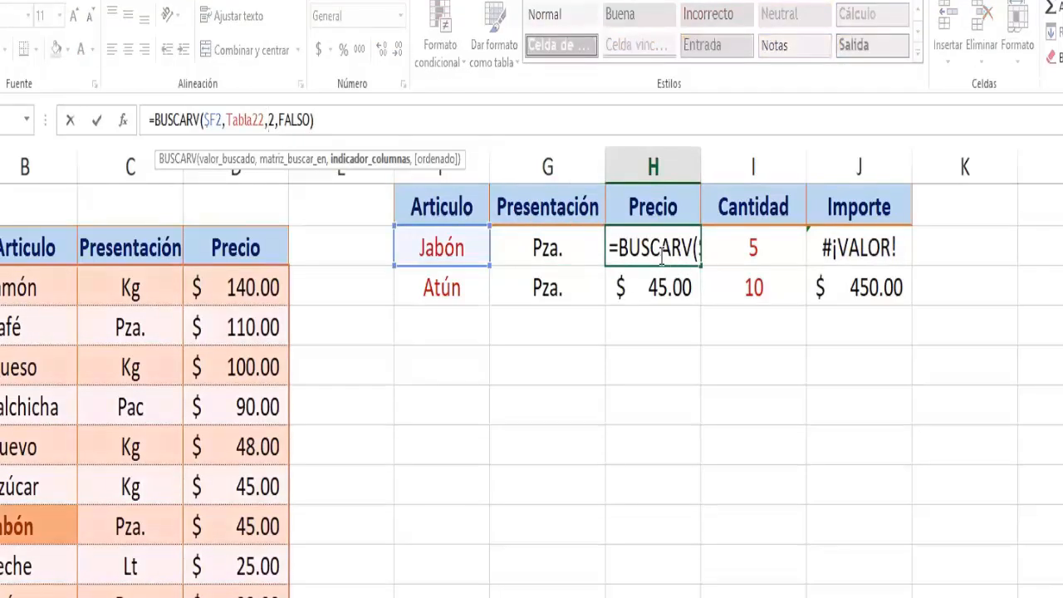
key(Escape)
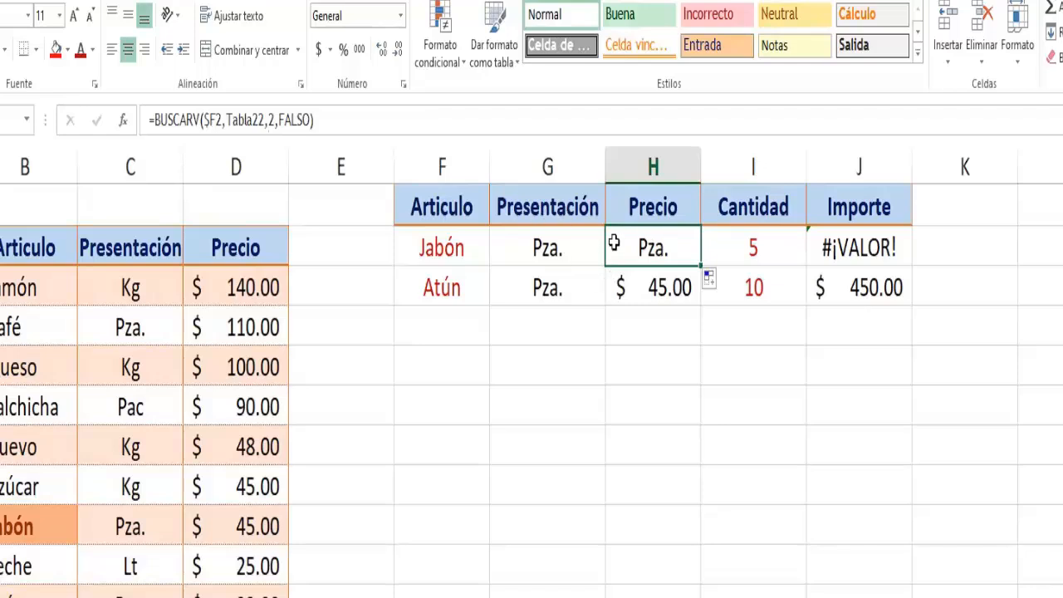
click(272, 121)
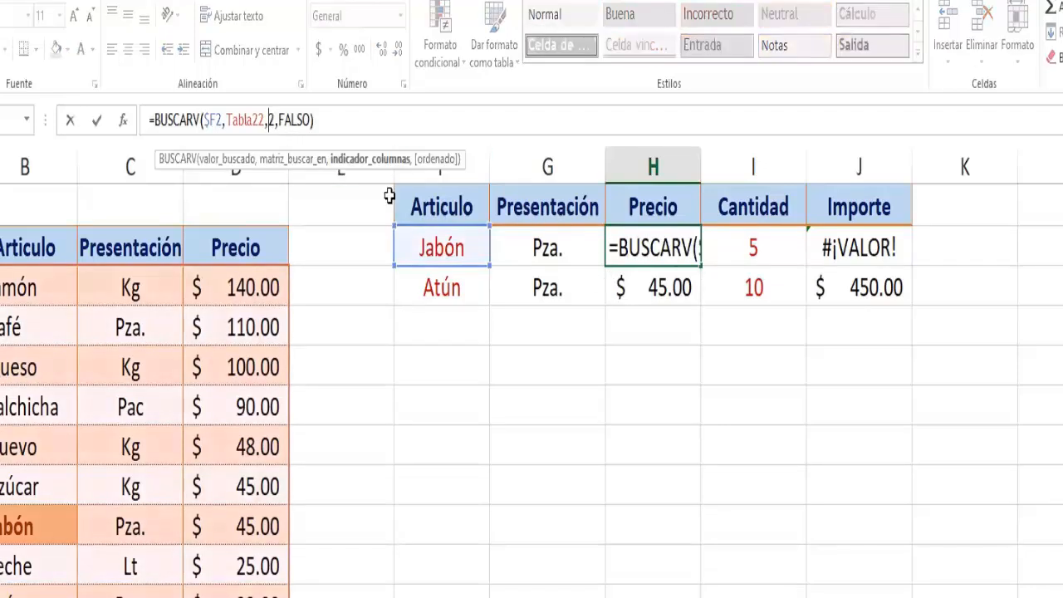
text(3)
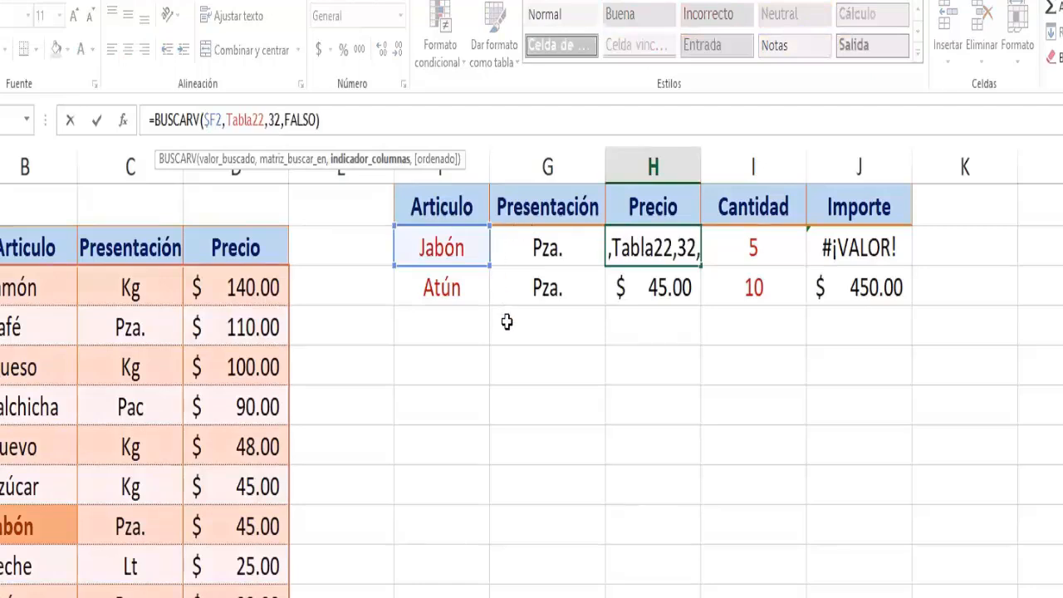
key(Delete)
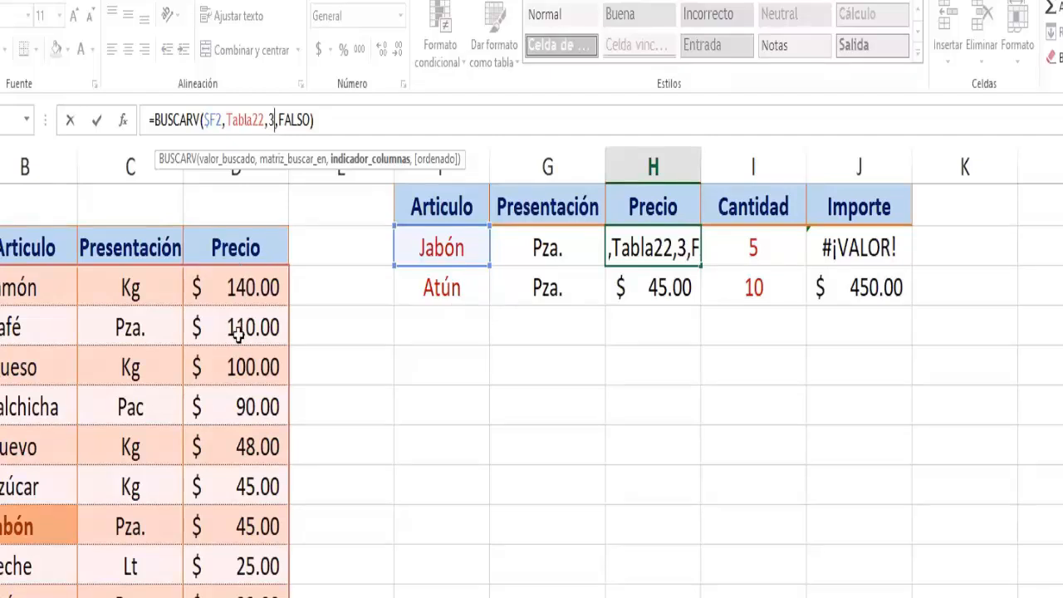
key(Return)
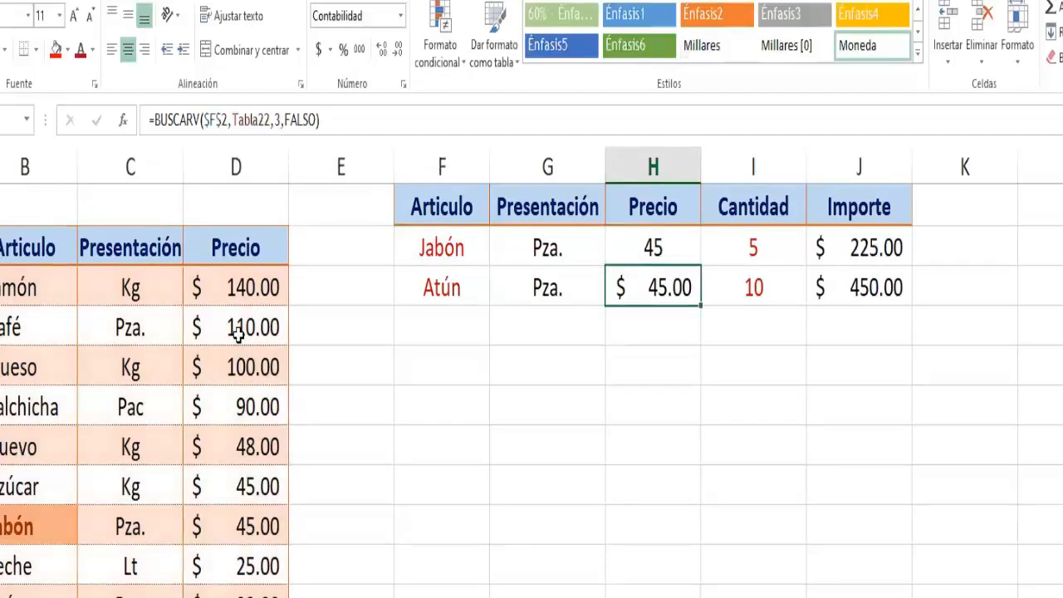
- Re-enter J2's Importe formula =I2*H2 and fill F2 through J2 down over row 3
click(768, 254)
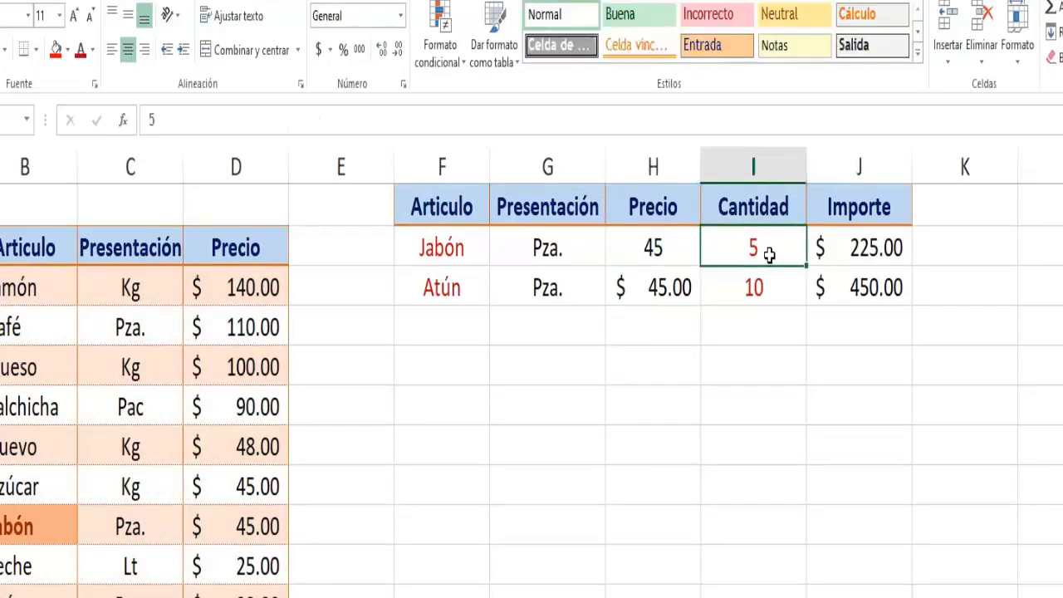
click(864, 245)
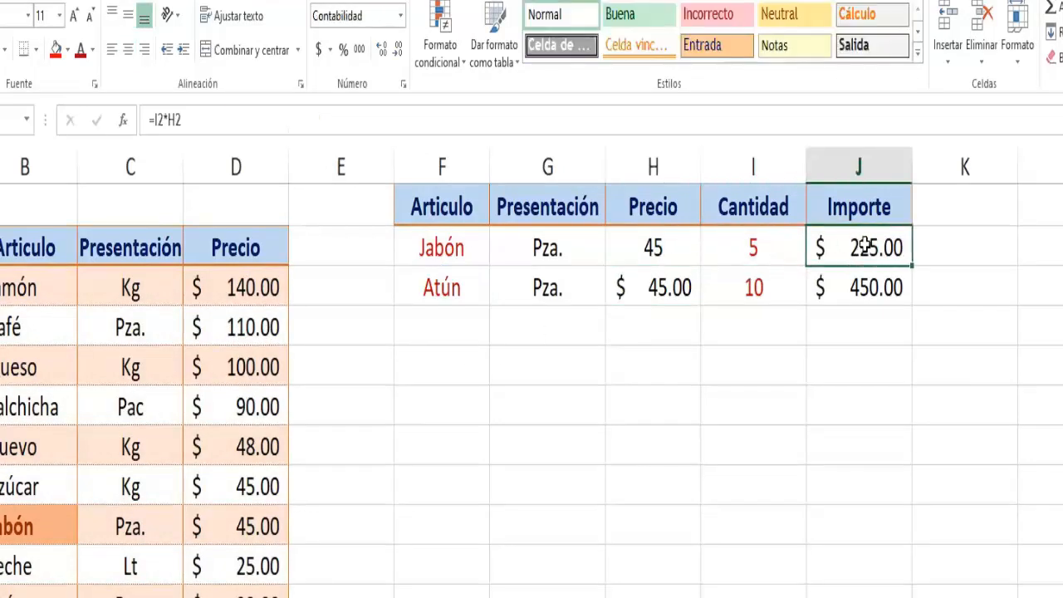
click(246, 119)
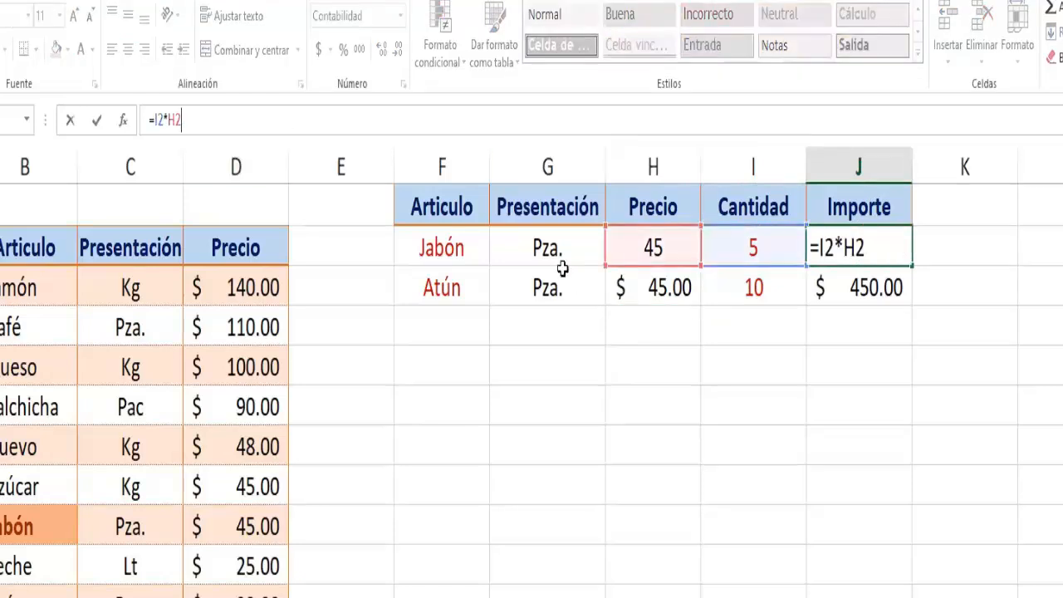
key(Return)
drag(471, 247, 914, 306)
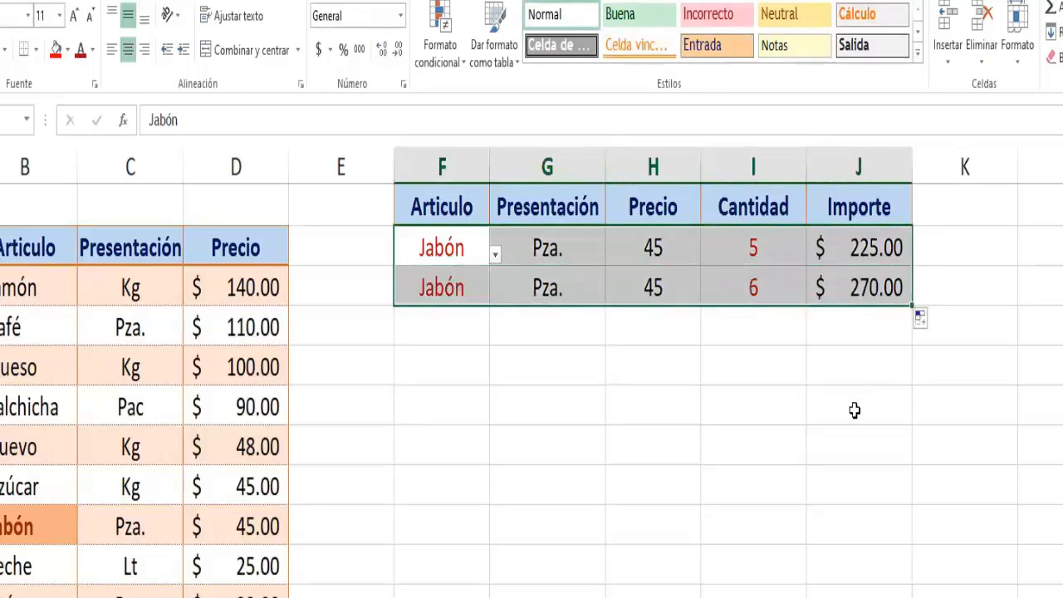
- Set the Cantidad in I3 to 10
click(761, 252)
click(766, 284)
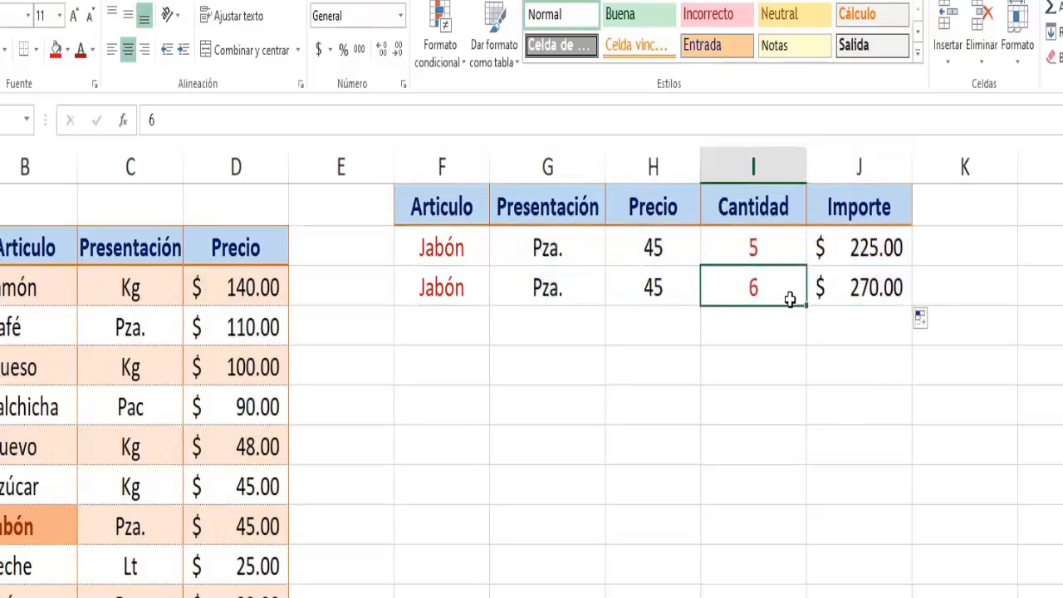
text(10)
key(Return)
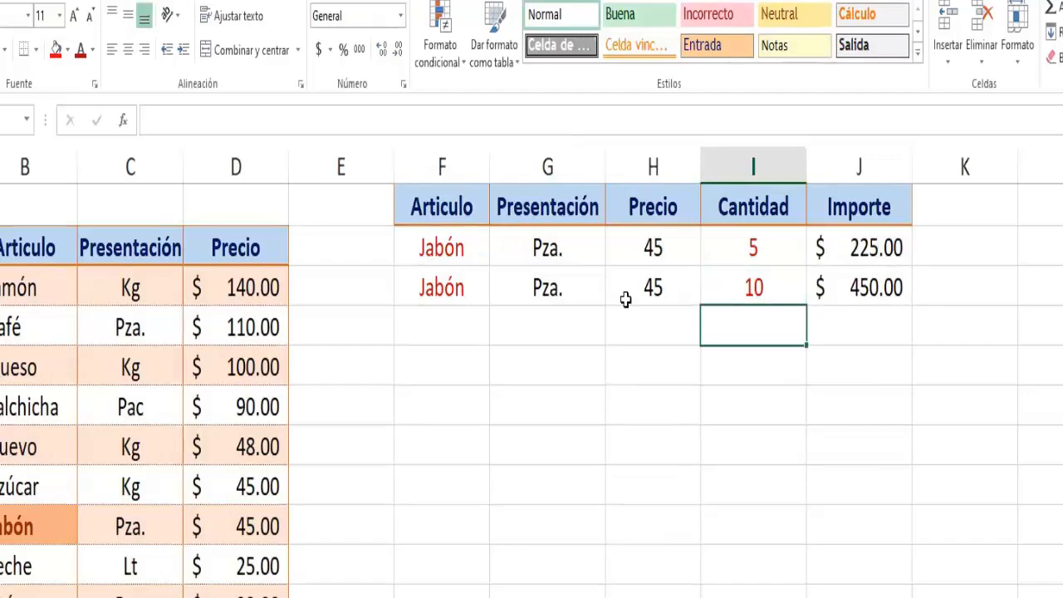
- Choose Azúcar from the article drop-down list in F3
click(461, 291)
click(496, 294)
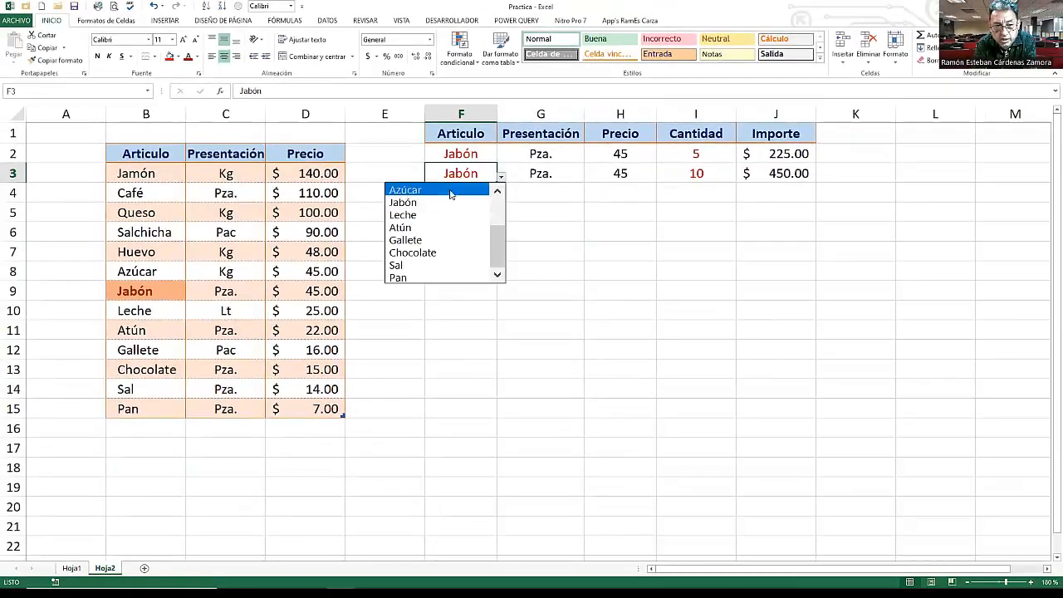
click(422, 190)
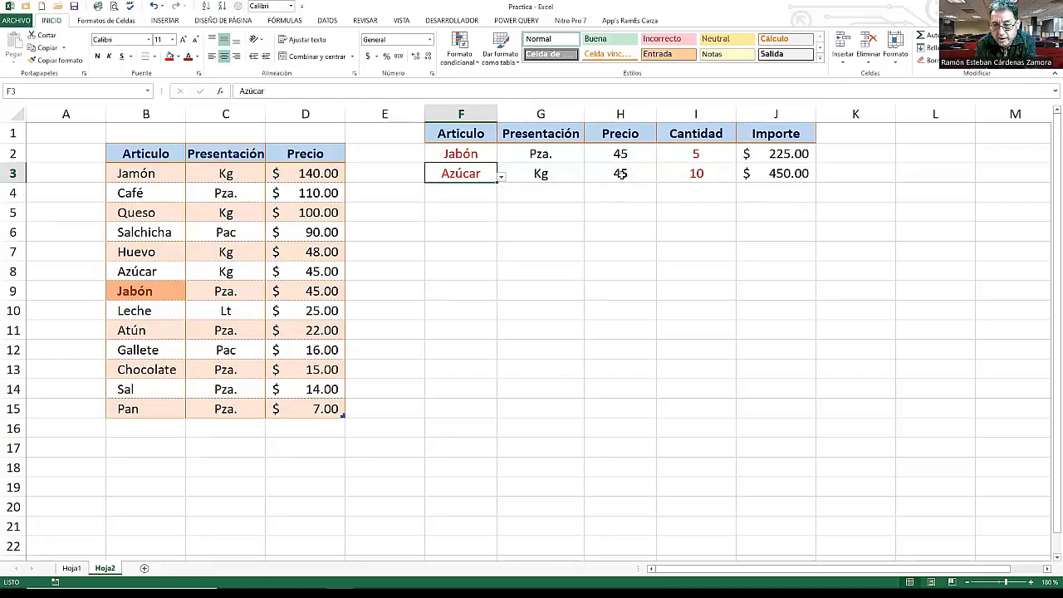
- Apply the accounting number format to the Precio cells H2 and H3
drag(635, 157, 633, 169)
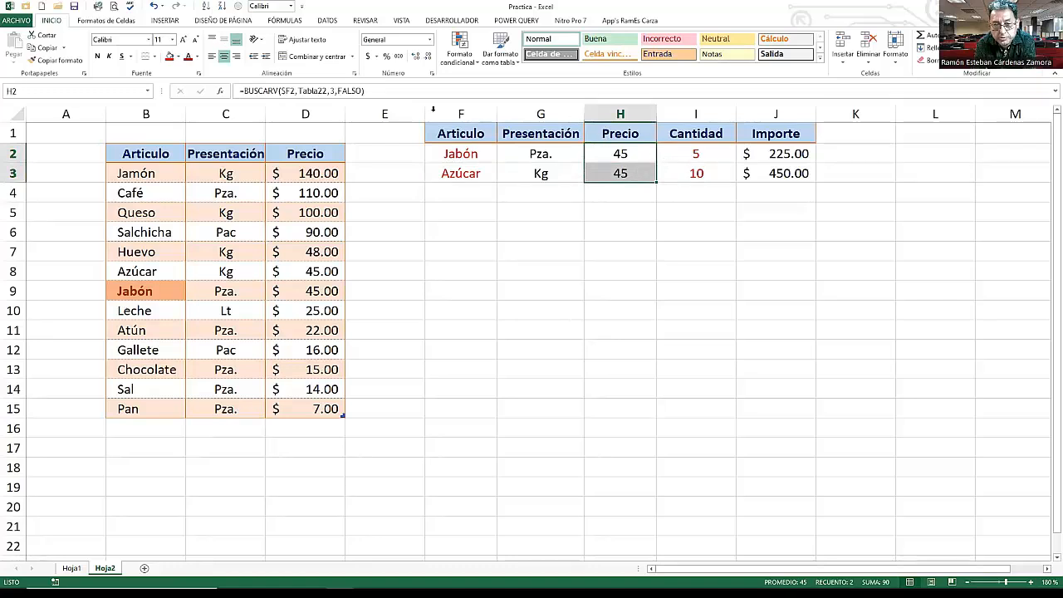
click(368, 57)
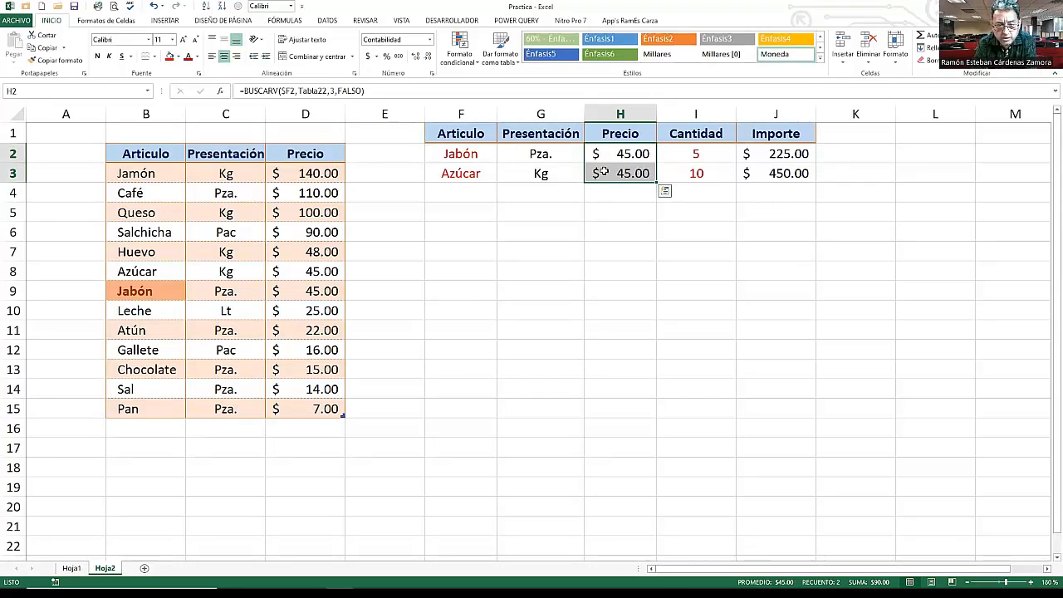
click(595, 205)
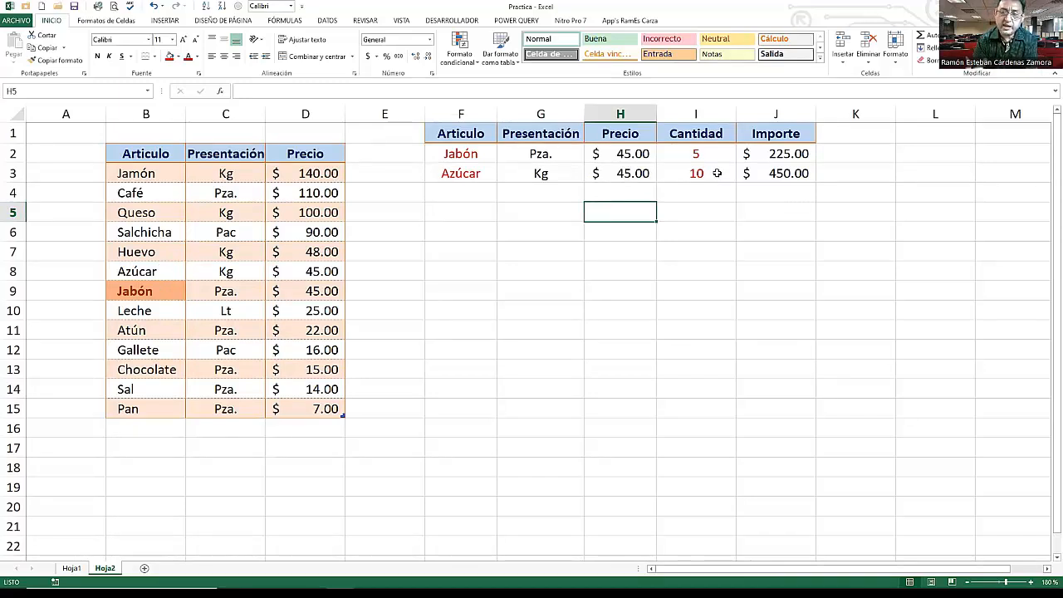
- Highlight article cells B3:B15 equal to $F$3 with a conditional rule using green fill with dark green text
click(167, 178)
drag(166, 183, 171, 407)
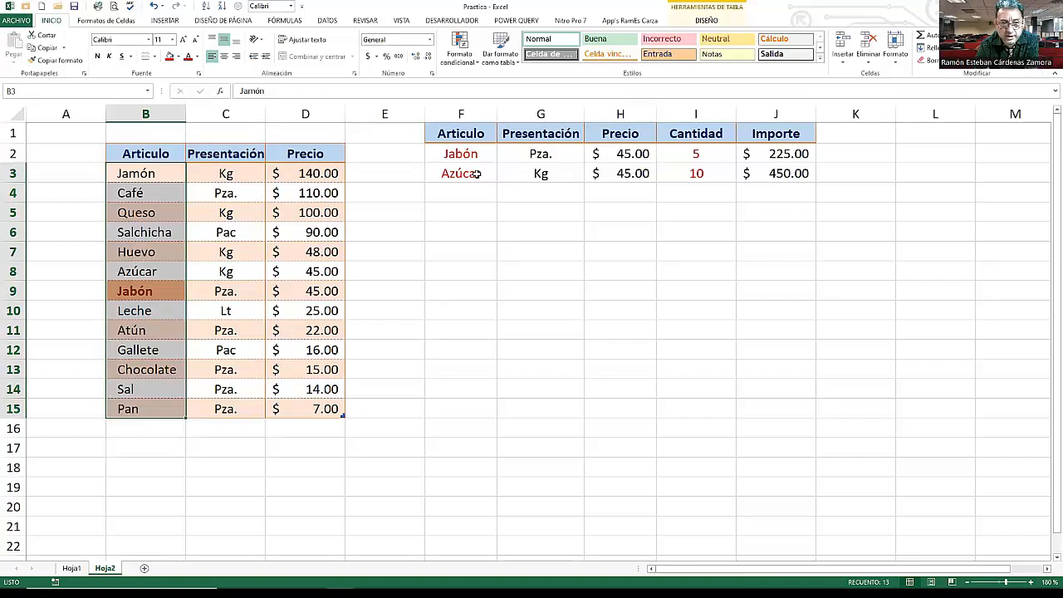
drag(149, 172, 148, 400)
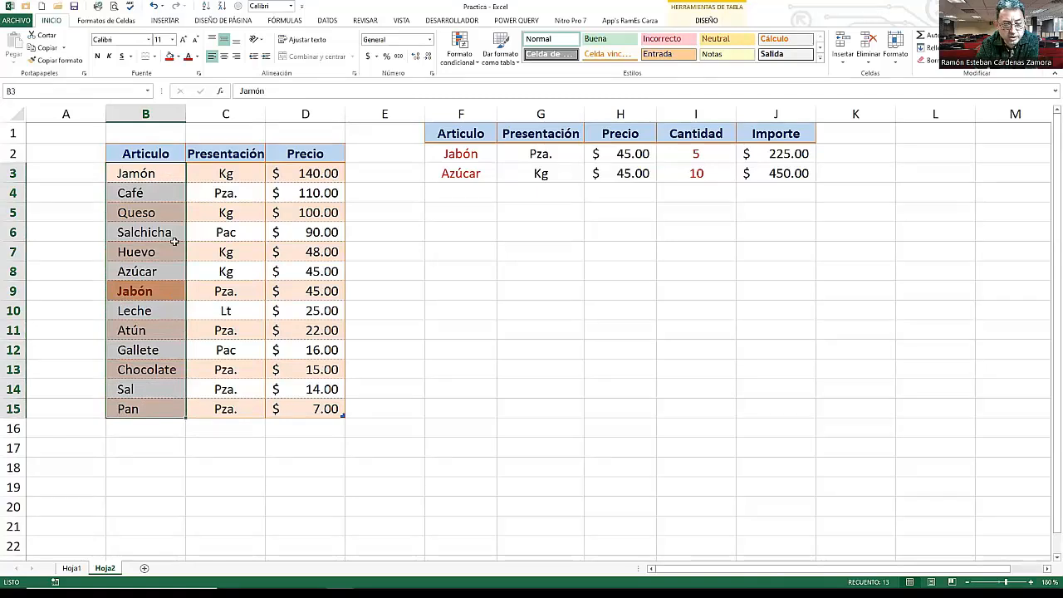
click(459, 52)
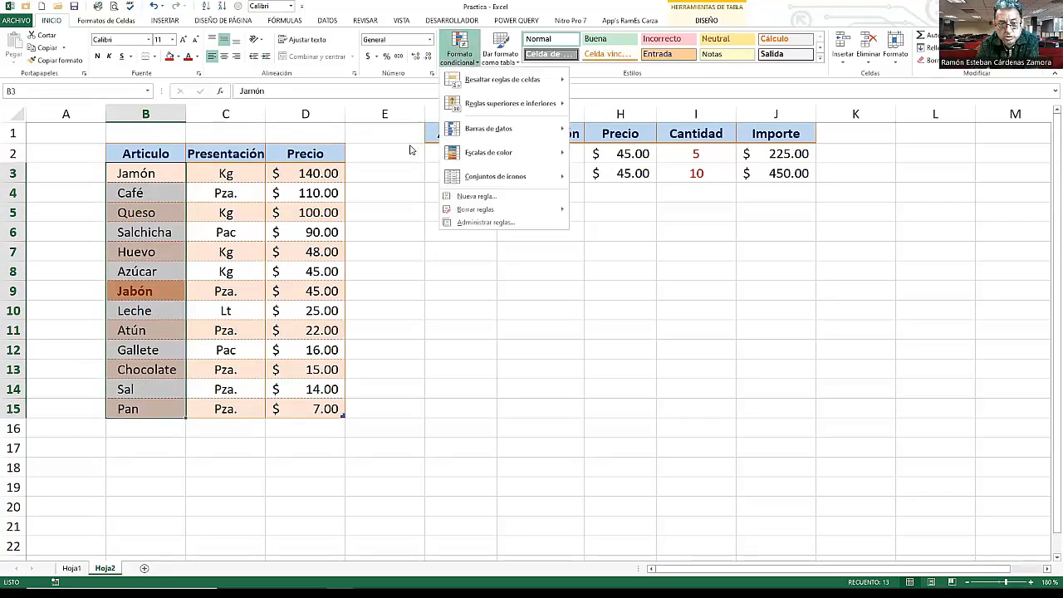
click(542, 80)
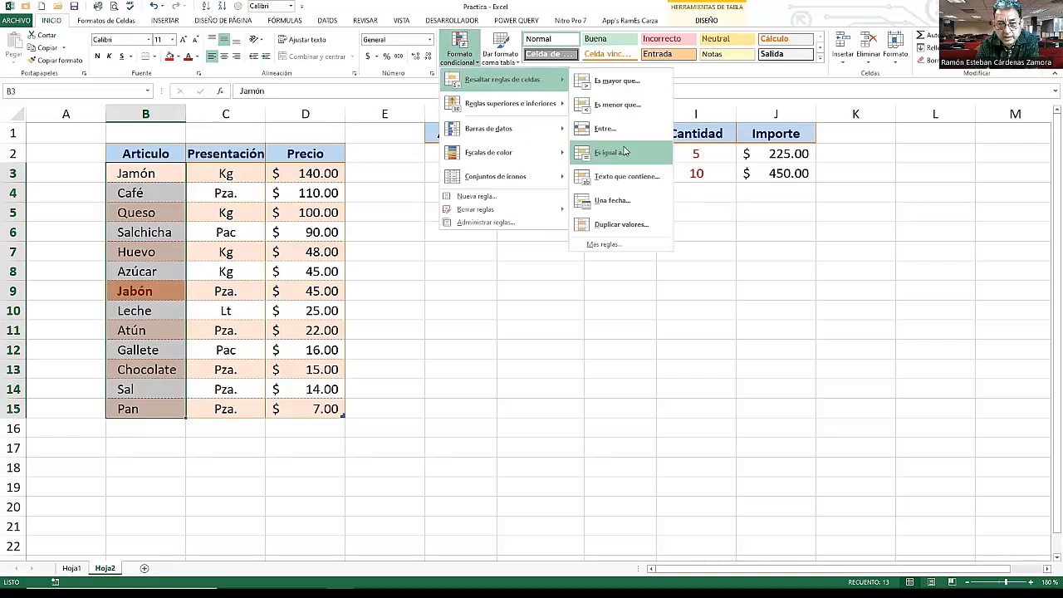
click(625, 152)
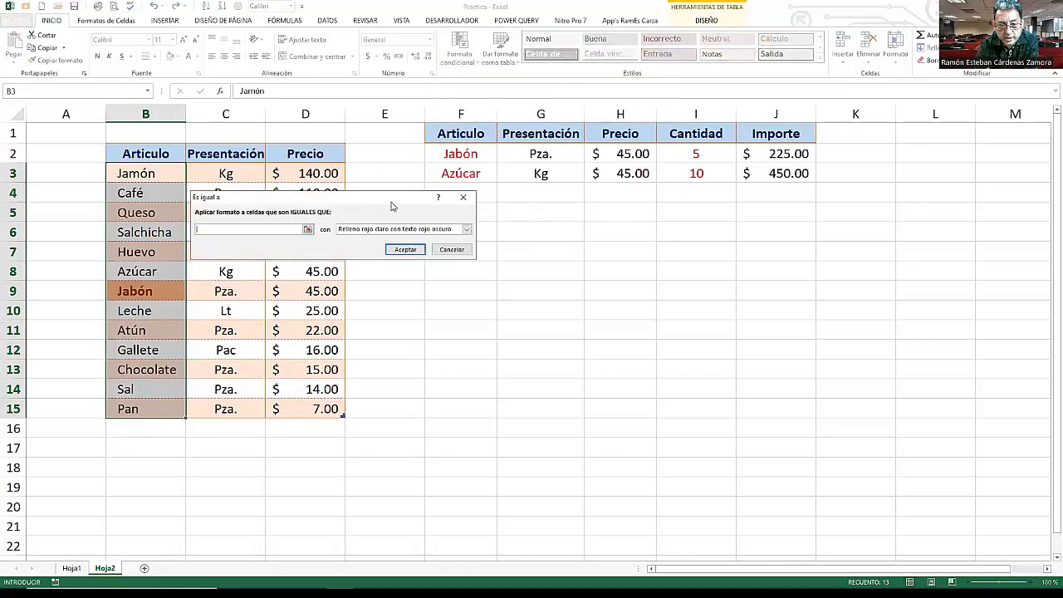
drag(389, 204, 656, 216)
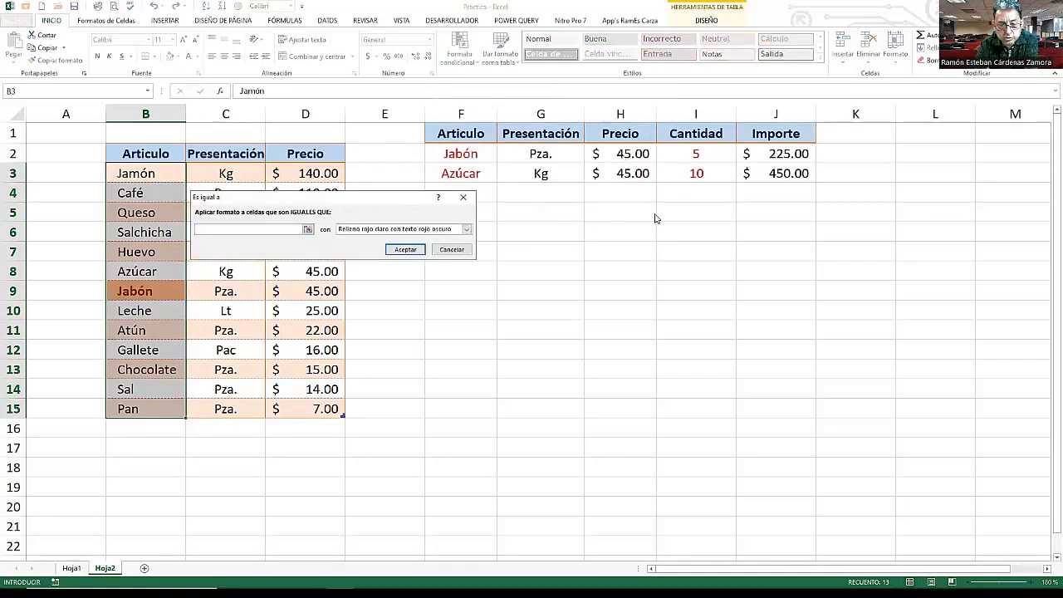
click(462, 173)
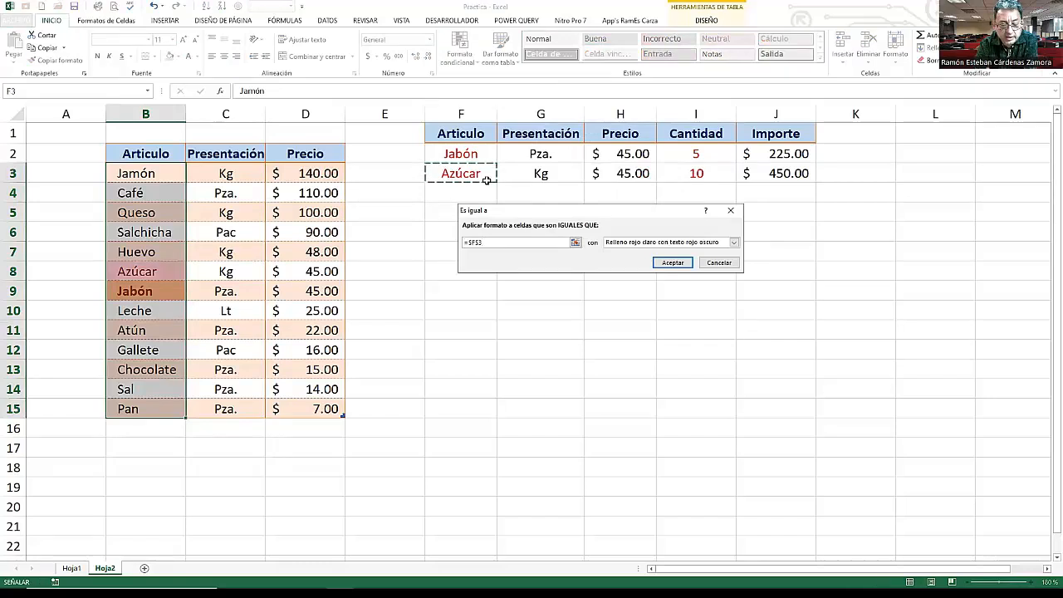
click(733, 243)
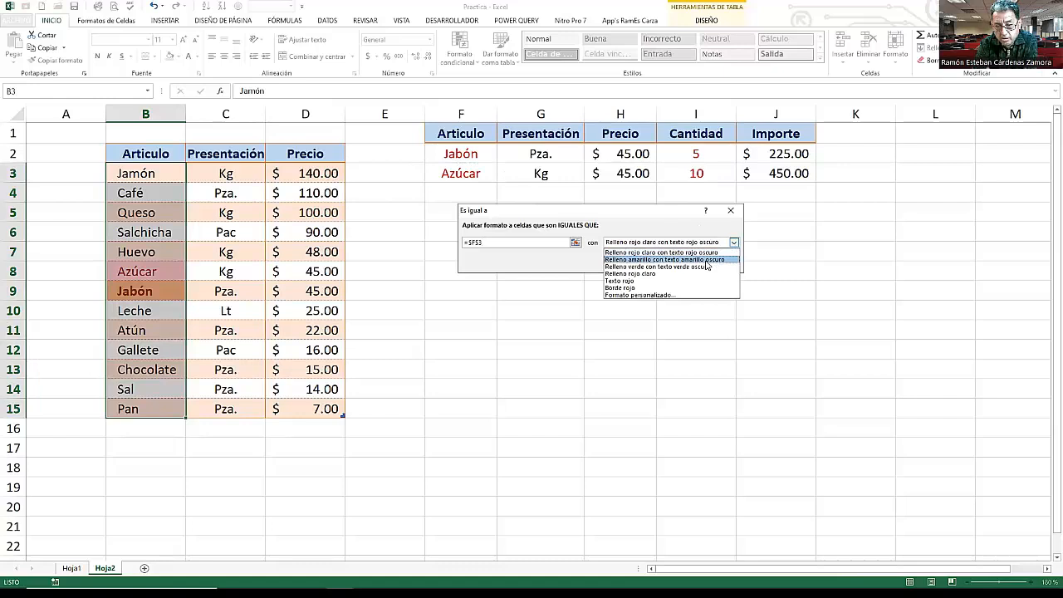
click(705, 266)
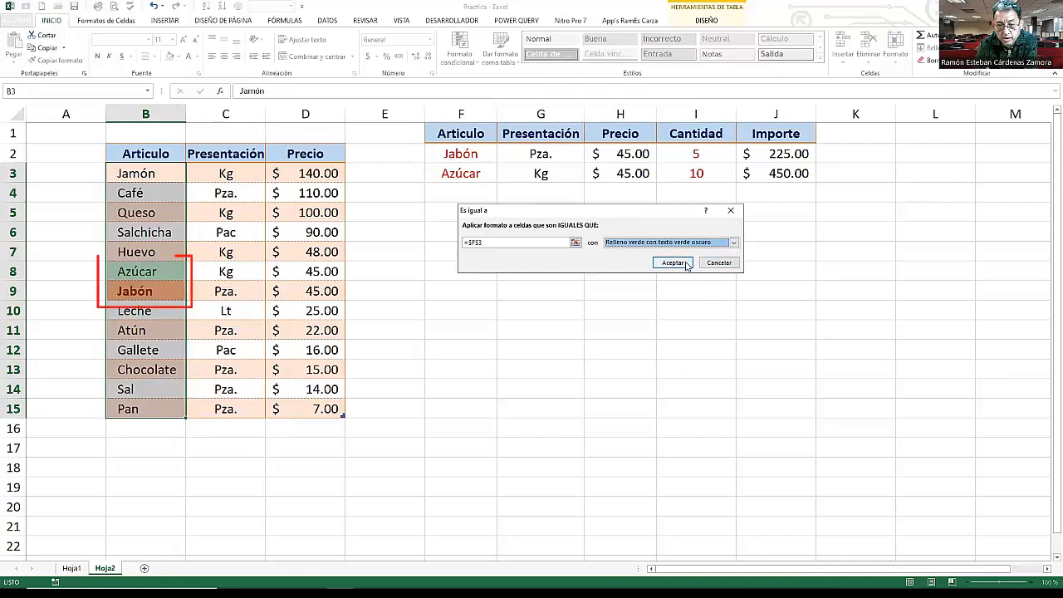
click(686, 265)
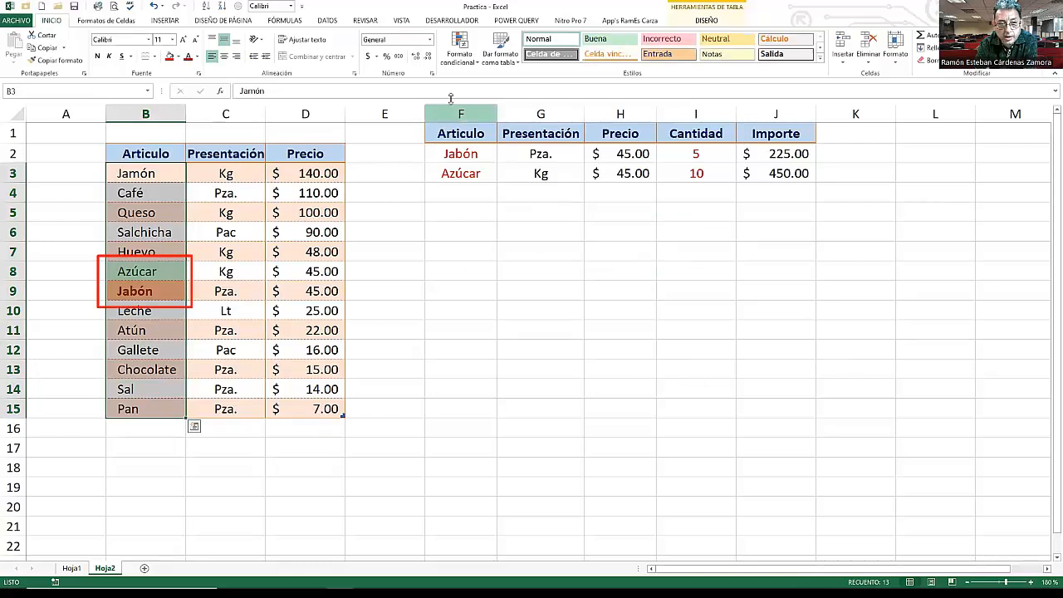
- Edit the green conditional formatting rule so its text is bold in dark green, then apply and accept
click(469, 62)
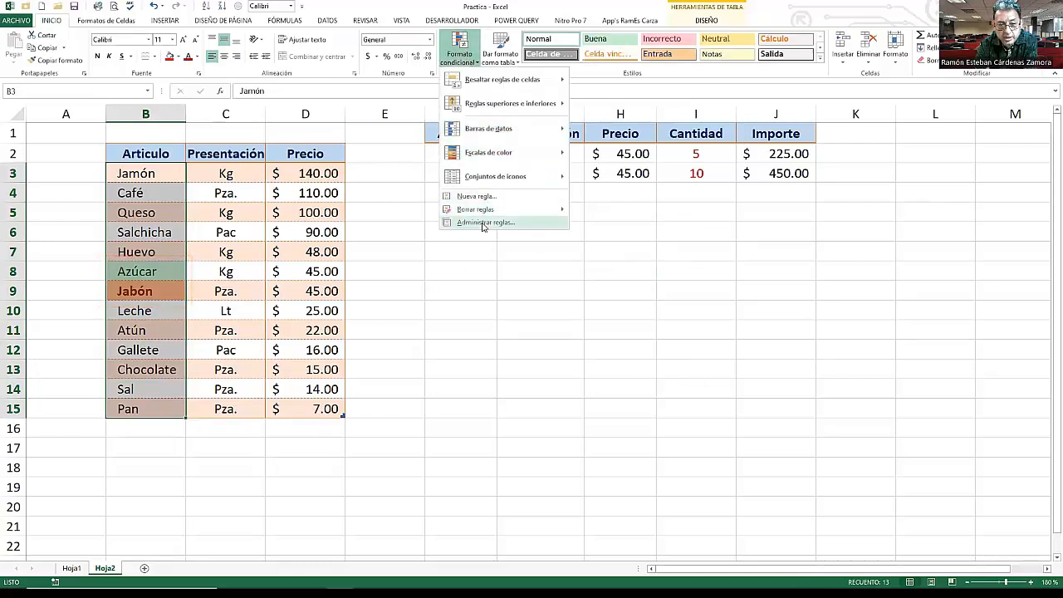
click(484, 224)
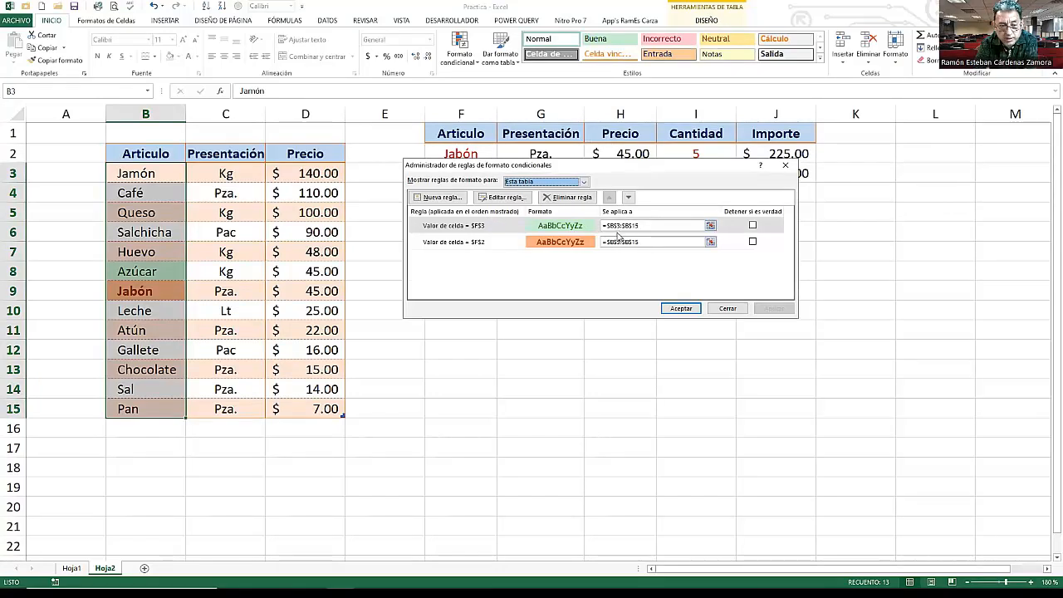
click(571, 226)
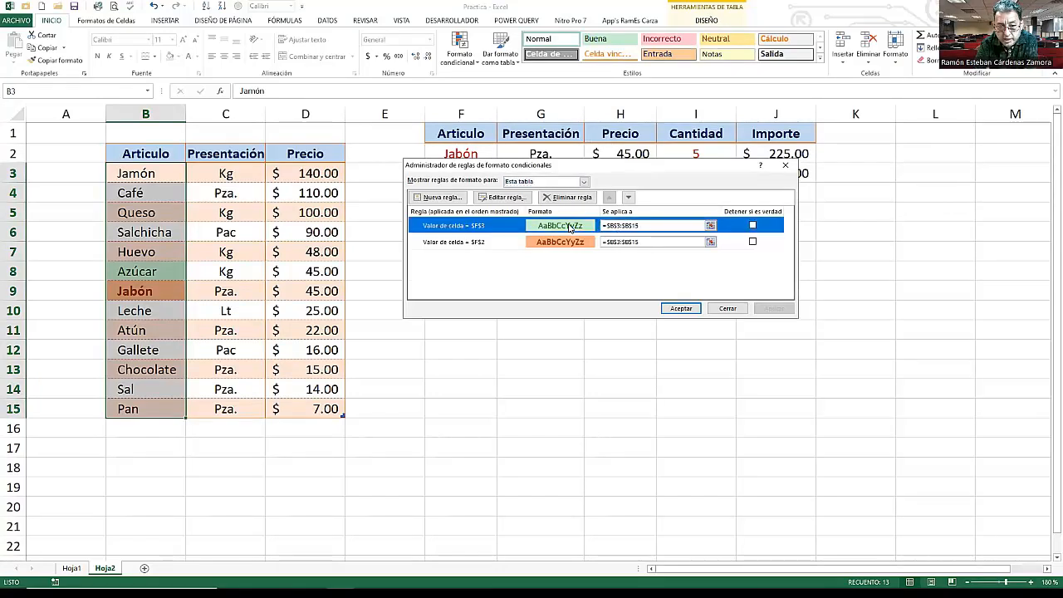
click(500, 198)
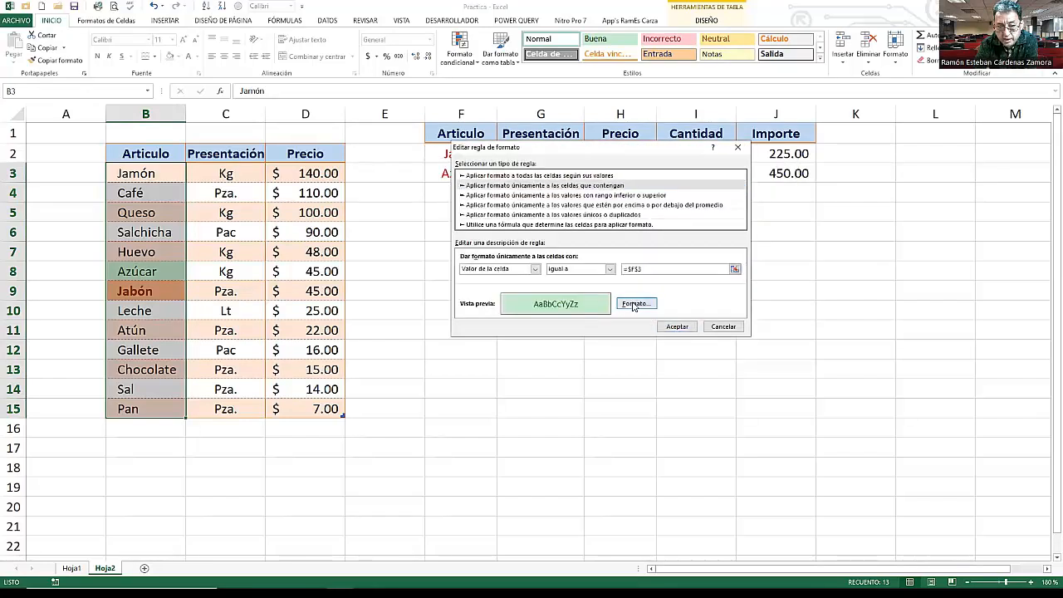
click(635, 304)
click(630, 157)
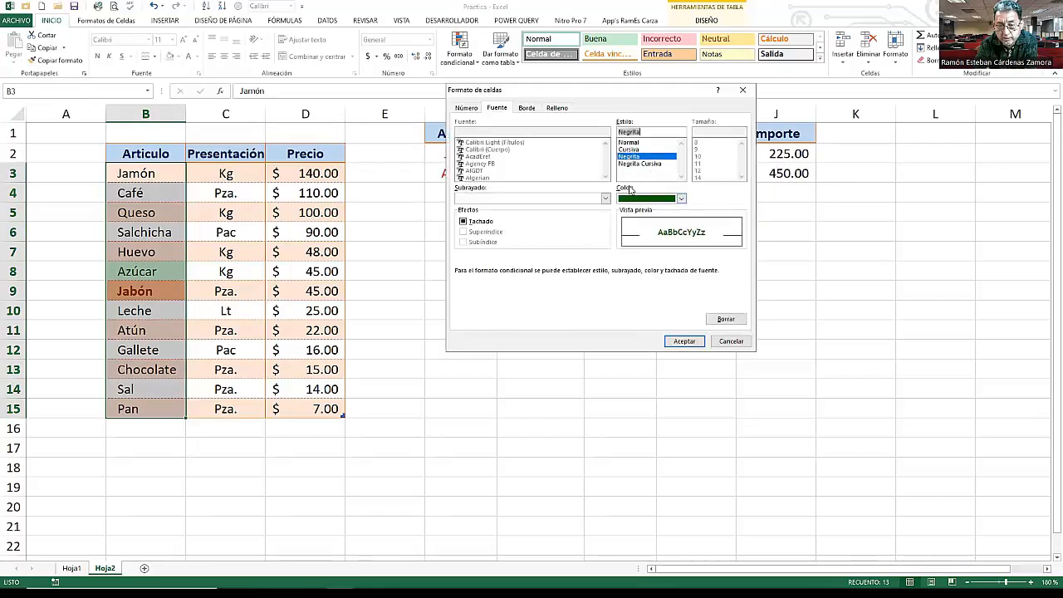
click(679, 341)
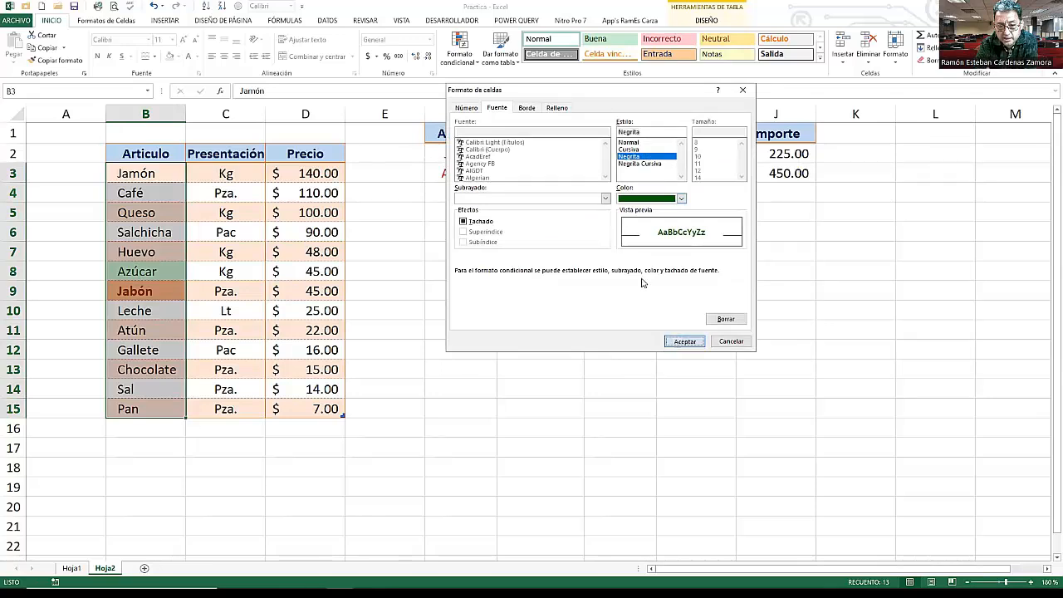
click(677, 327)
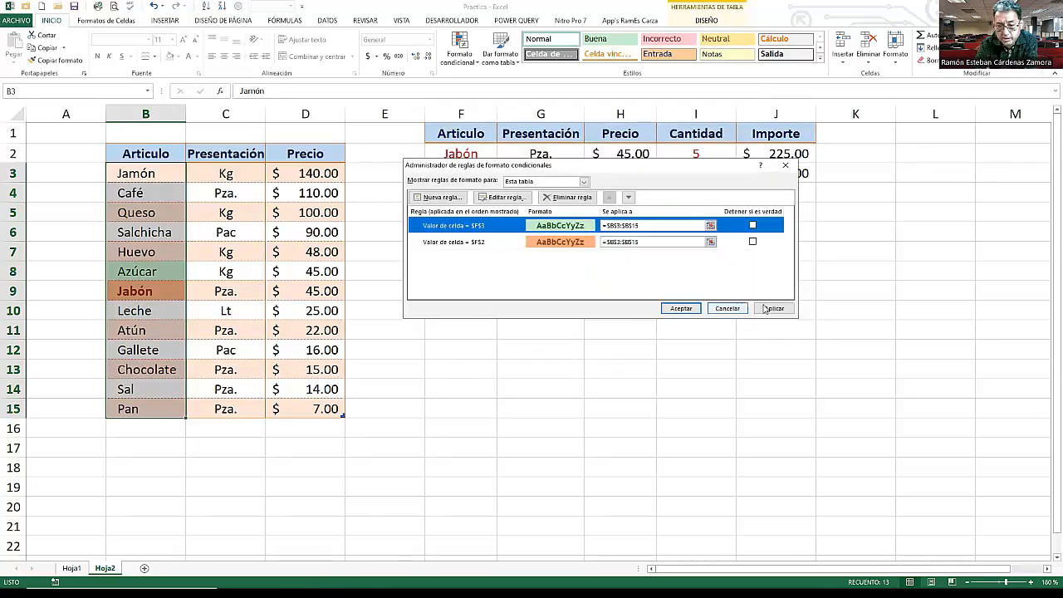
click(774, 309)
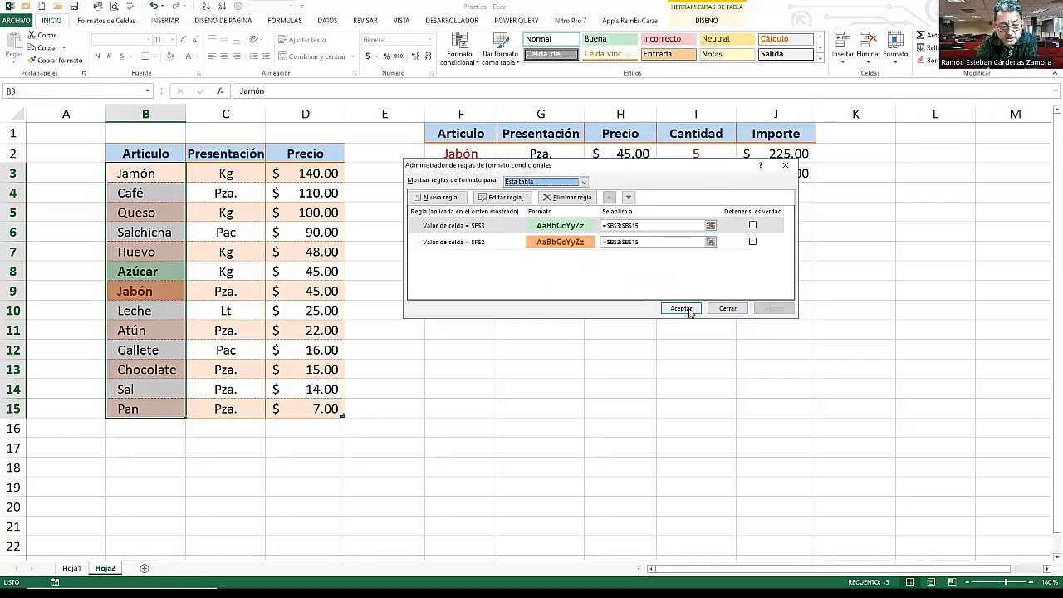
click(686, 308)
- Choose Sal from the article drop-down list in F3 and fill that cell light green
click(473, 172)
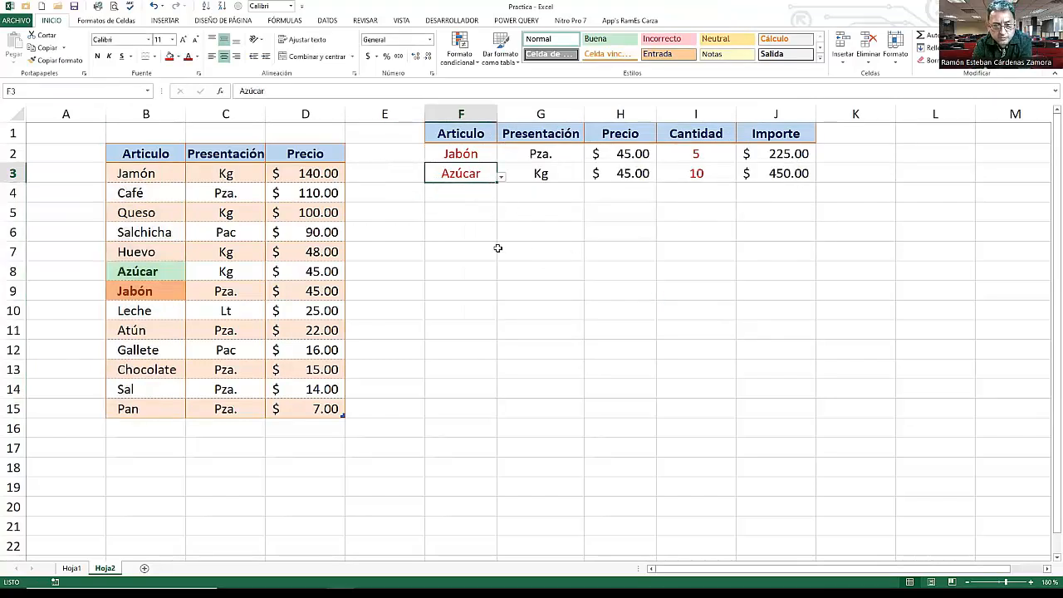
click(501, 176)
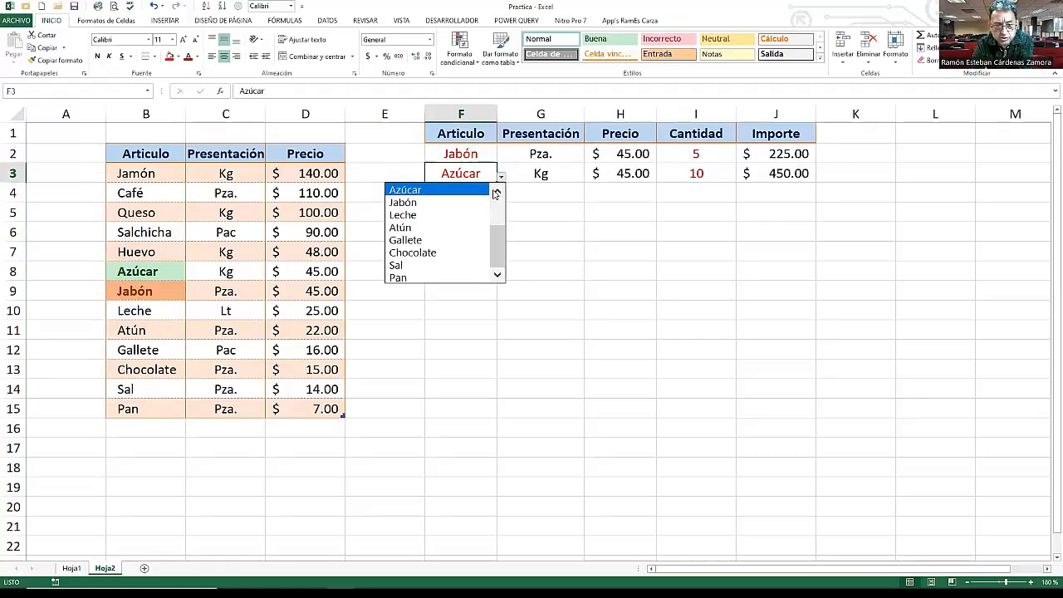
click(422, 265)
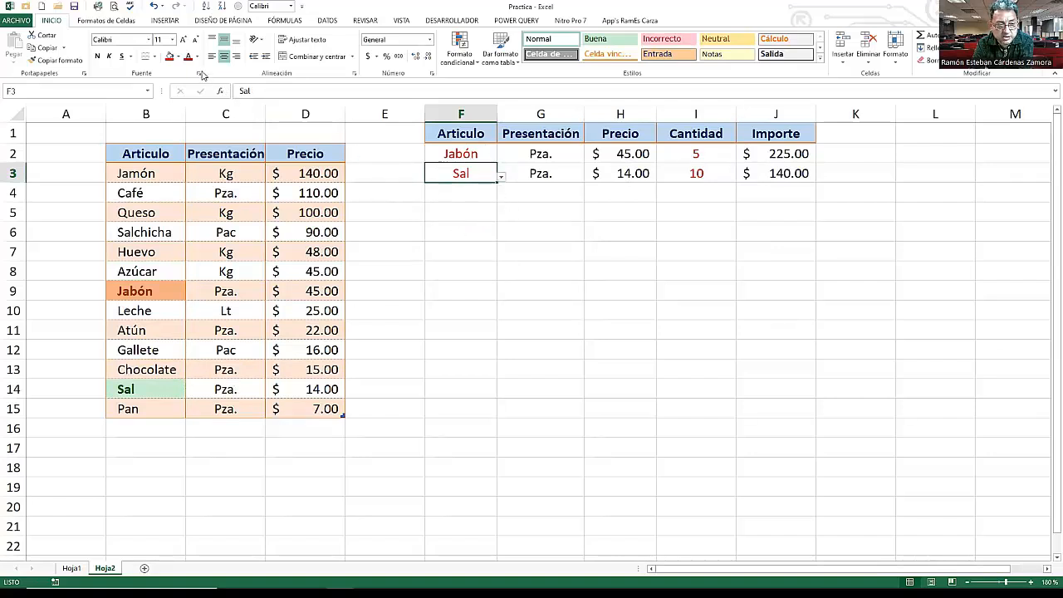
click(178, 56)
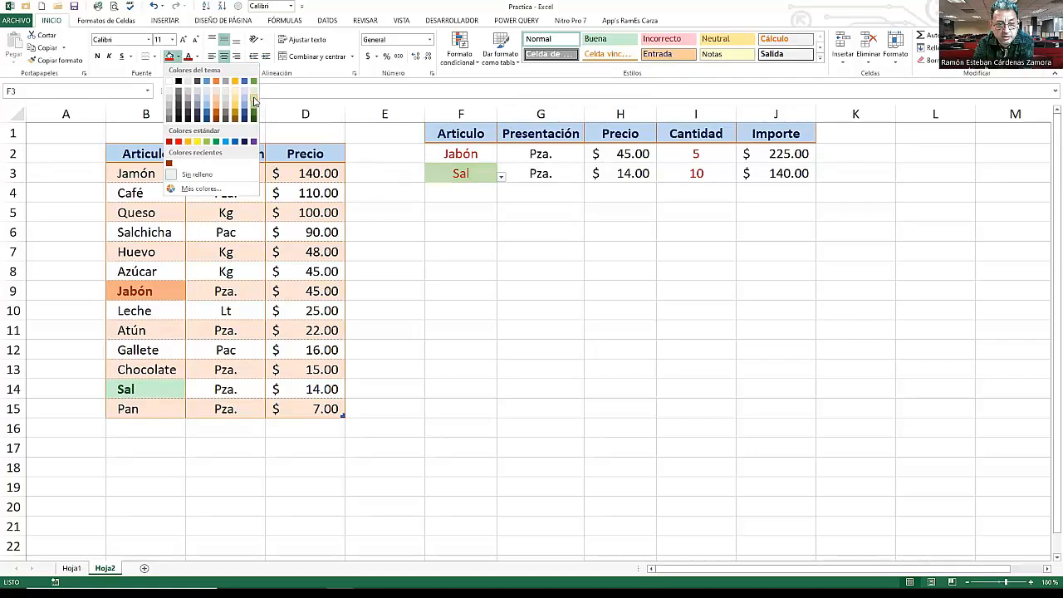
- Fill cell F2 with a light orange colour
click(492, 160)
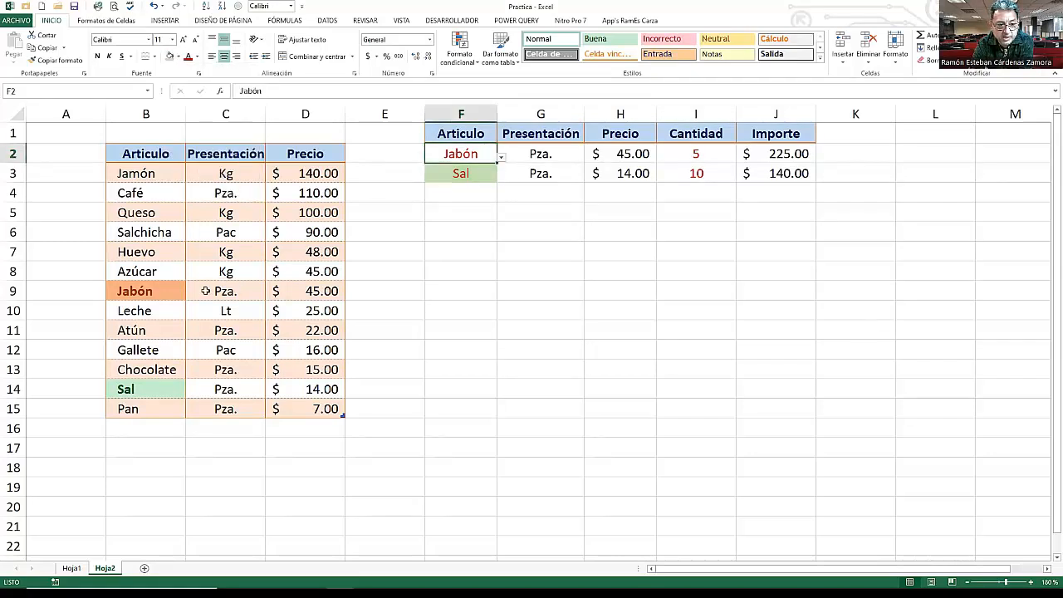
click(179, 57)
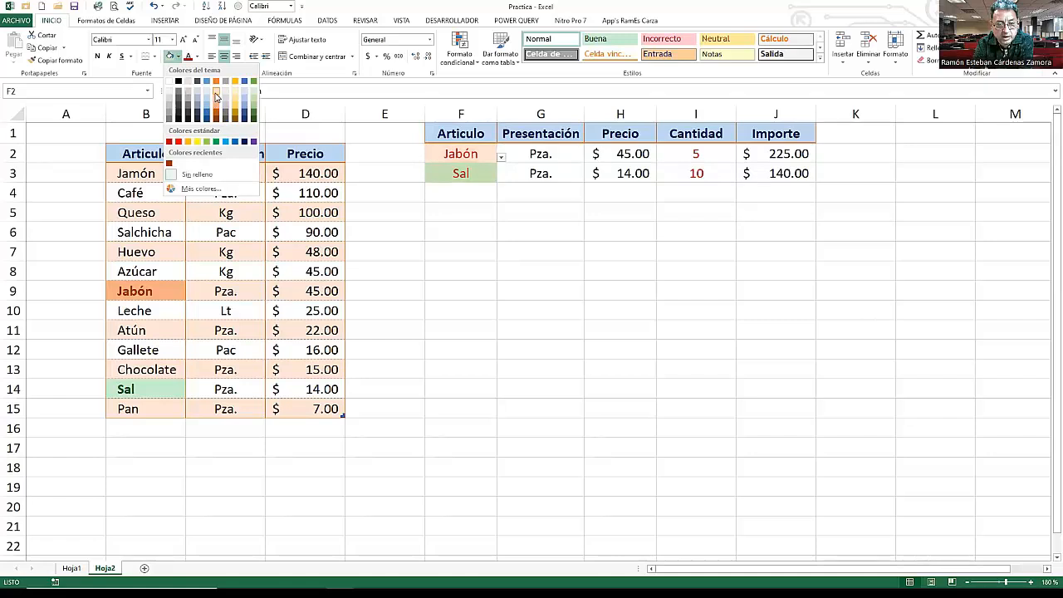
click(215, 97)
click(477, 206)
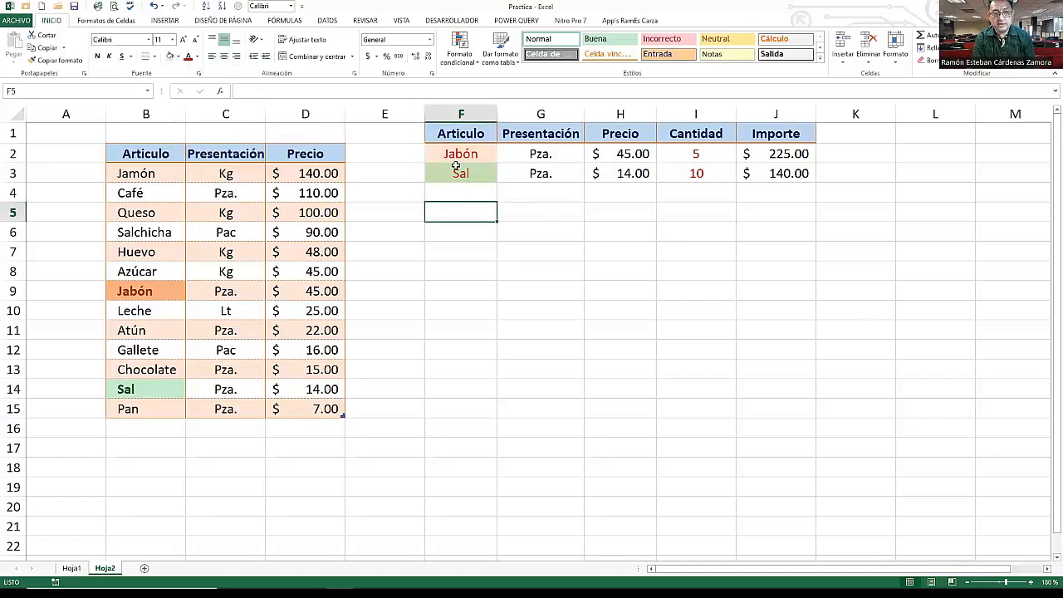
- Choose Atún from the article drop-down list in F3
click(470, 154)
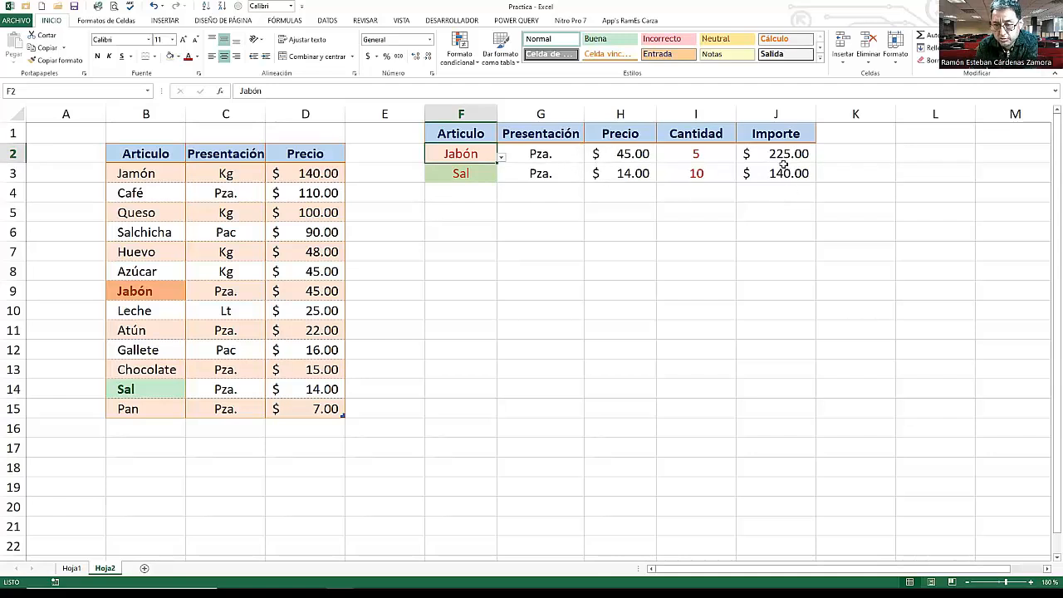
click(648, 212)
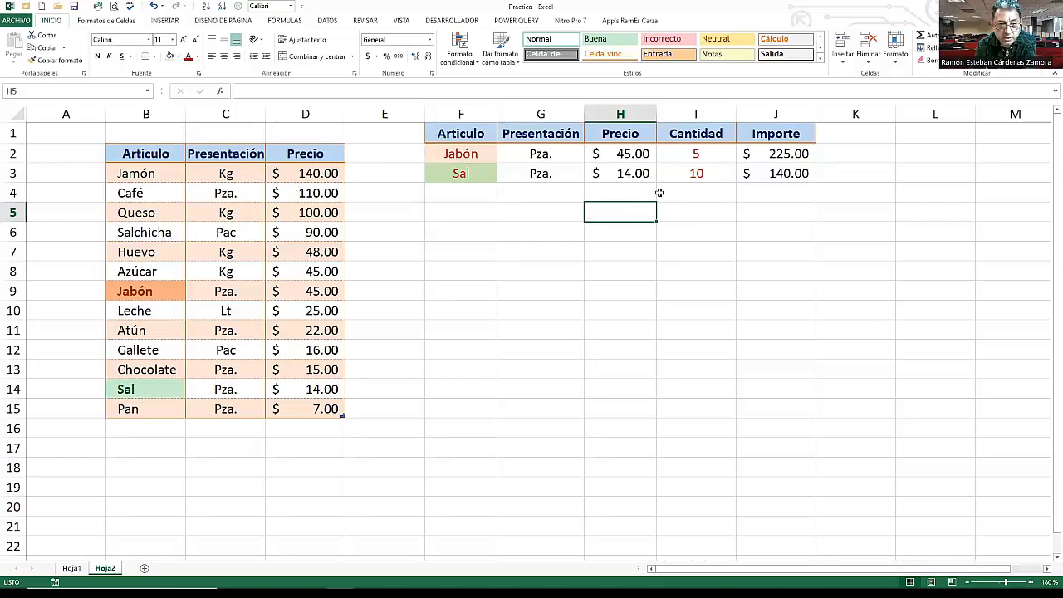
click(553, 173)
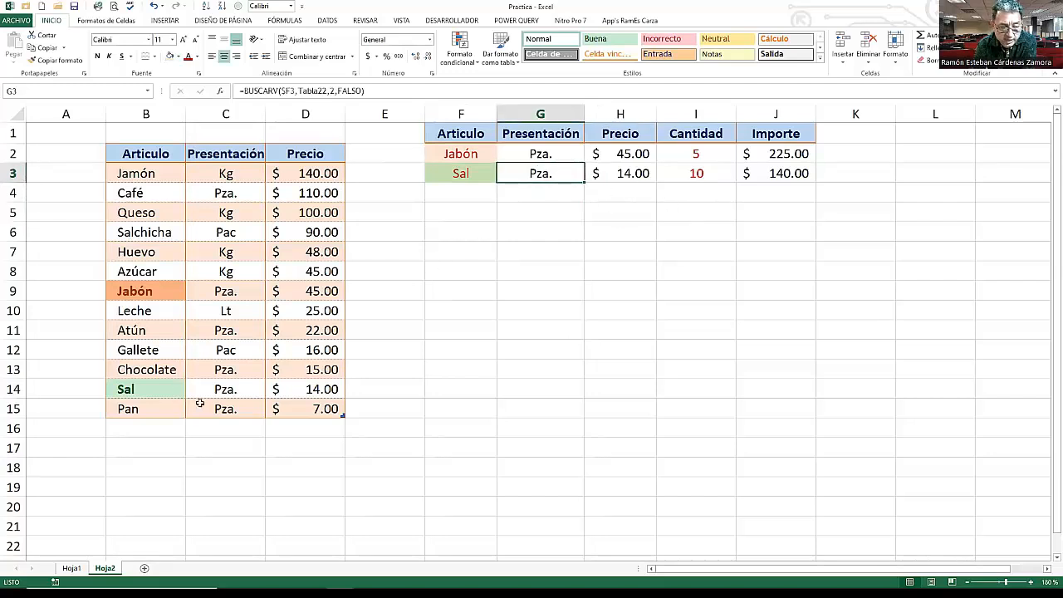
click(631, 173)
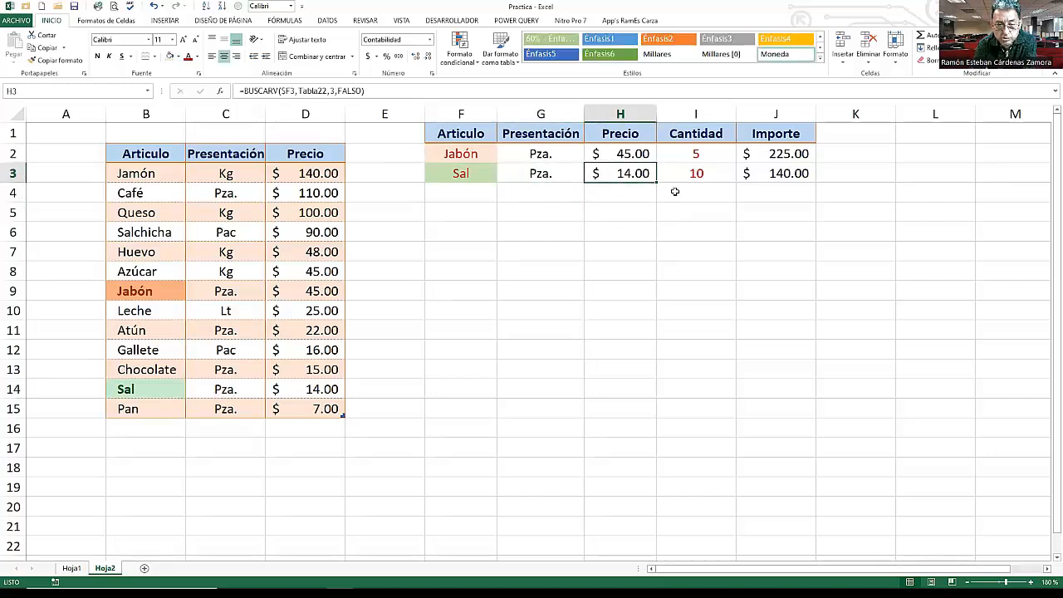
click(471, 175)
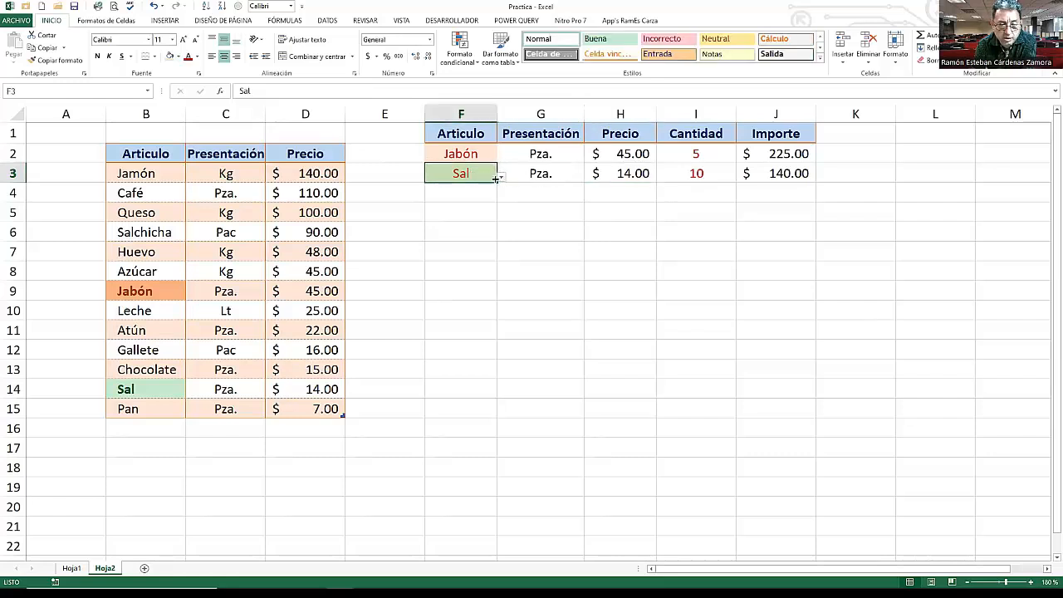
click(502, 177)
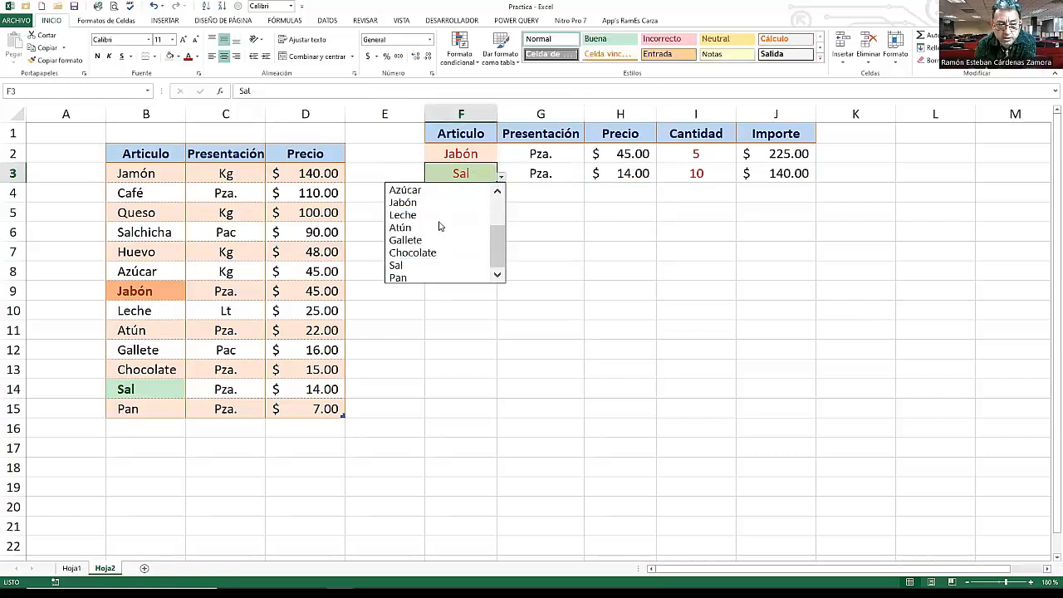
click(440, 227)
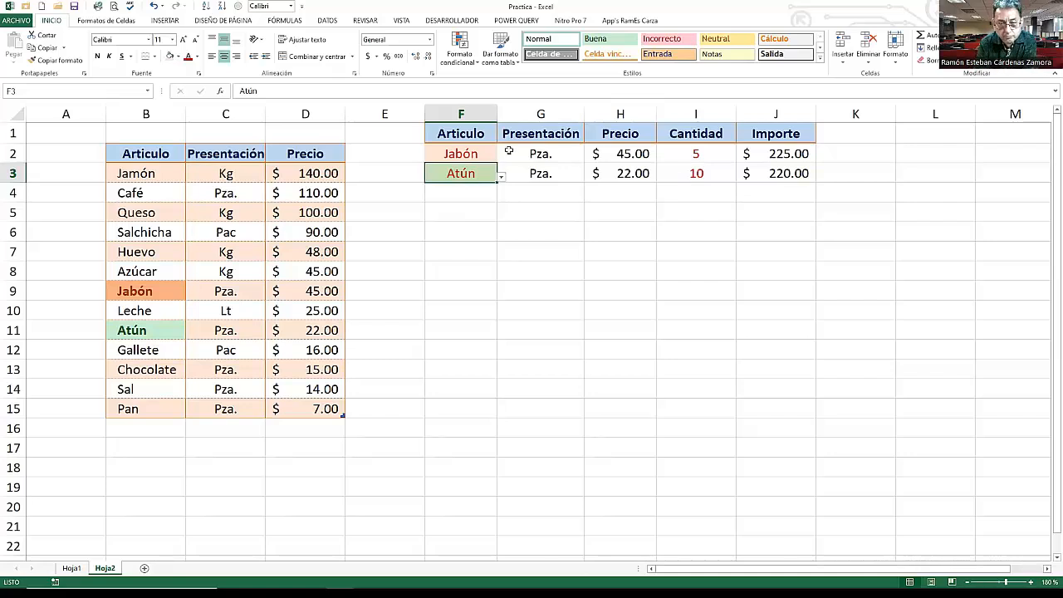
- Enter the label "Subtotal =" in I4 and right-align it
click(493, 196)
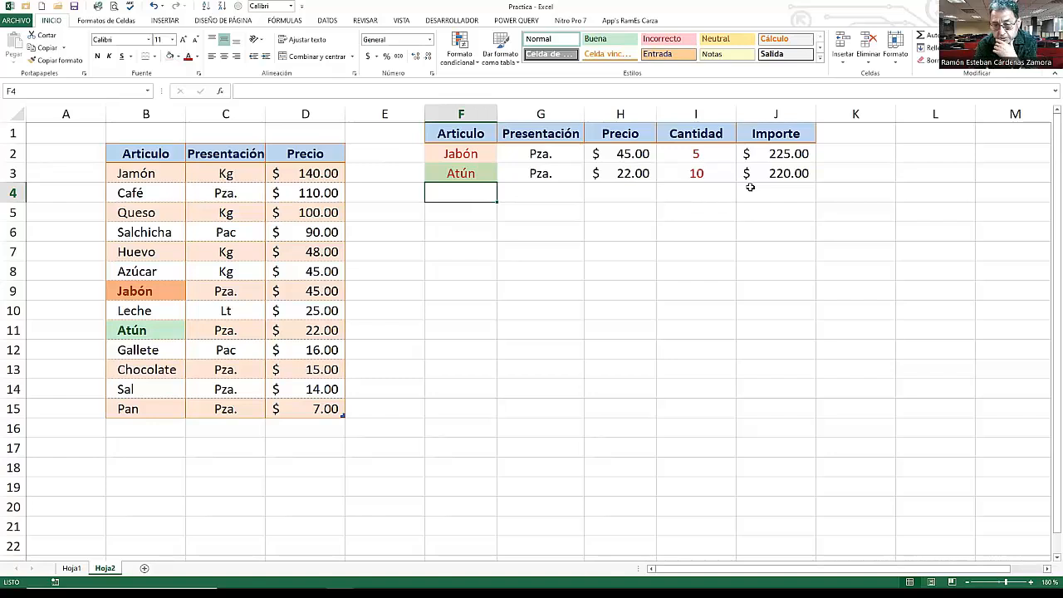
click(785, 153)
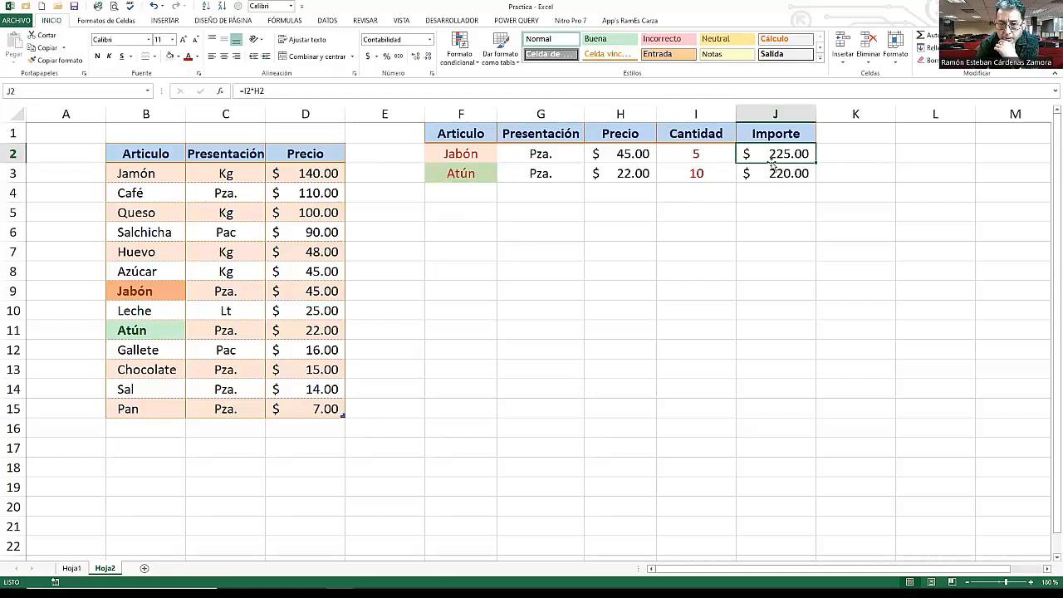
click(681, 194)
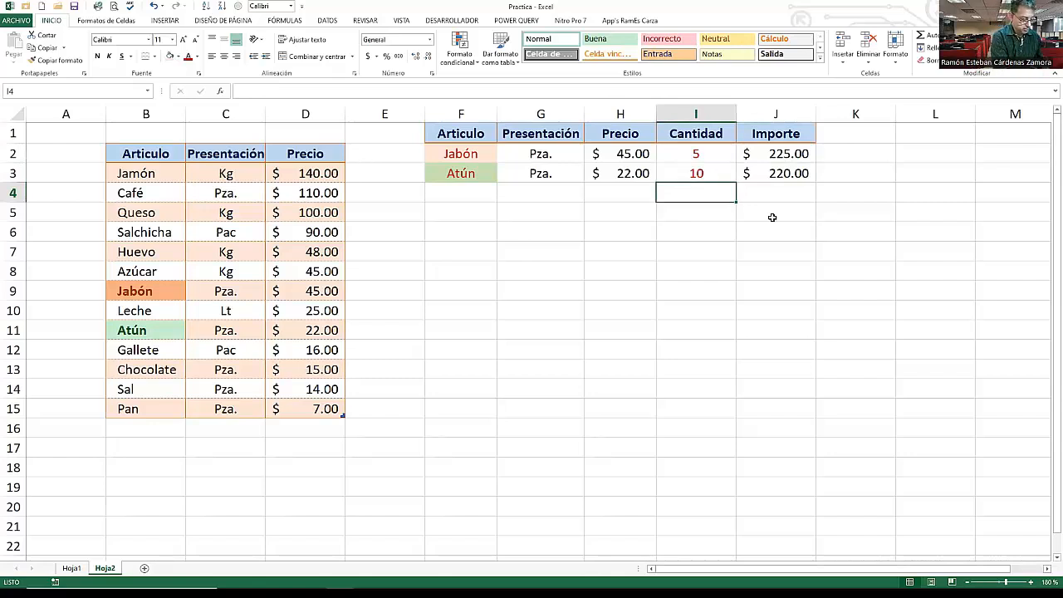
text(Subt)
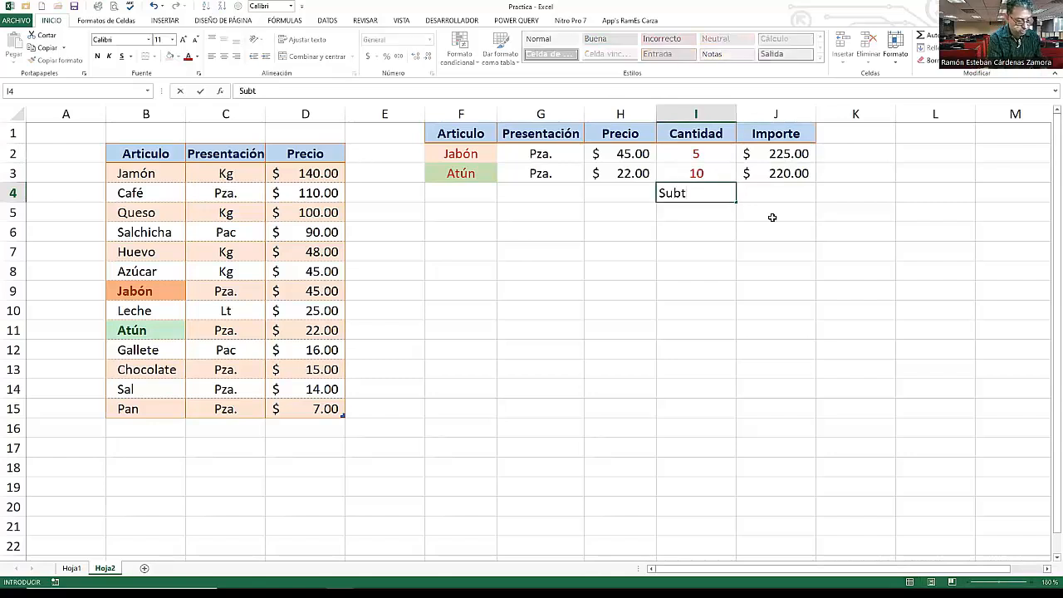
text(otal)
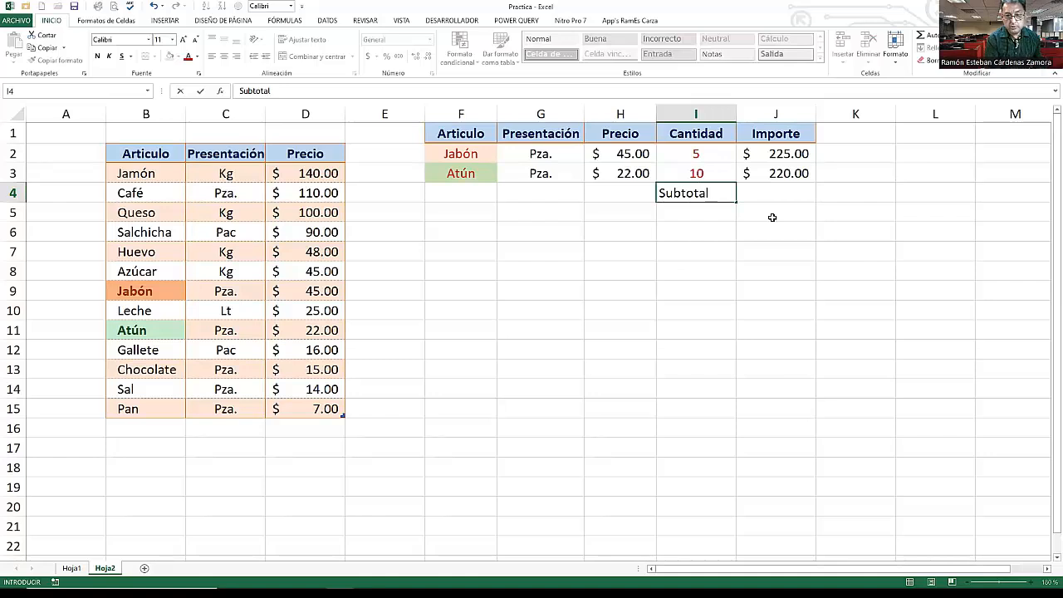
text( =)
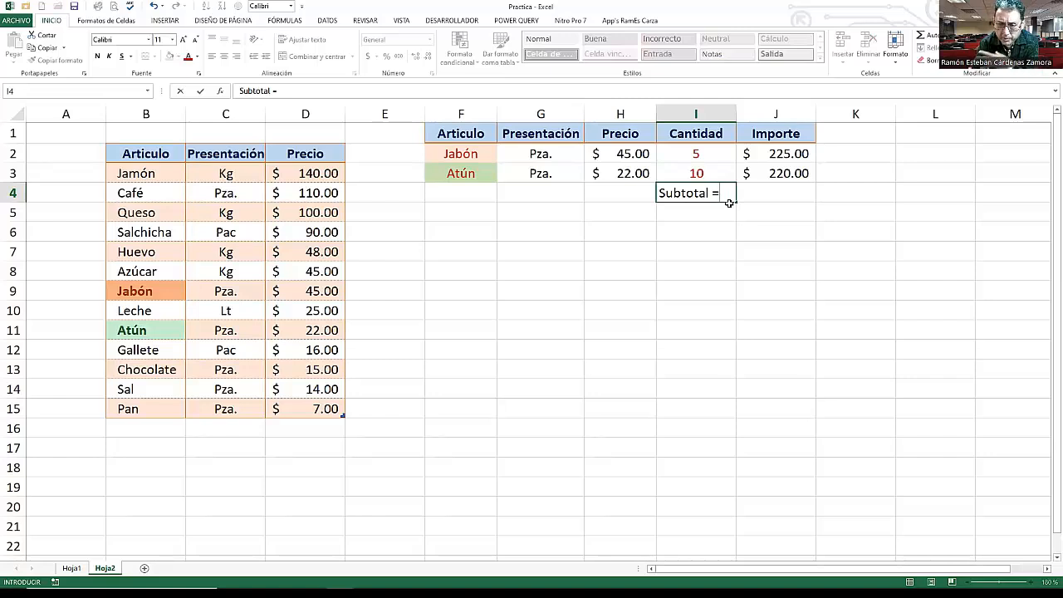
key(Return)
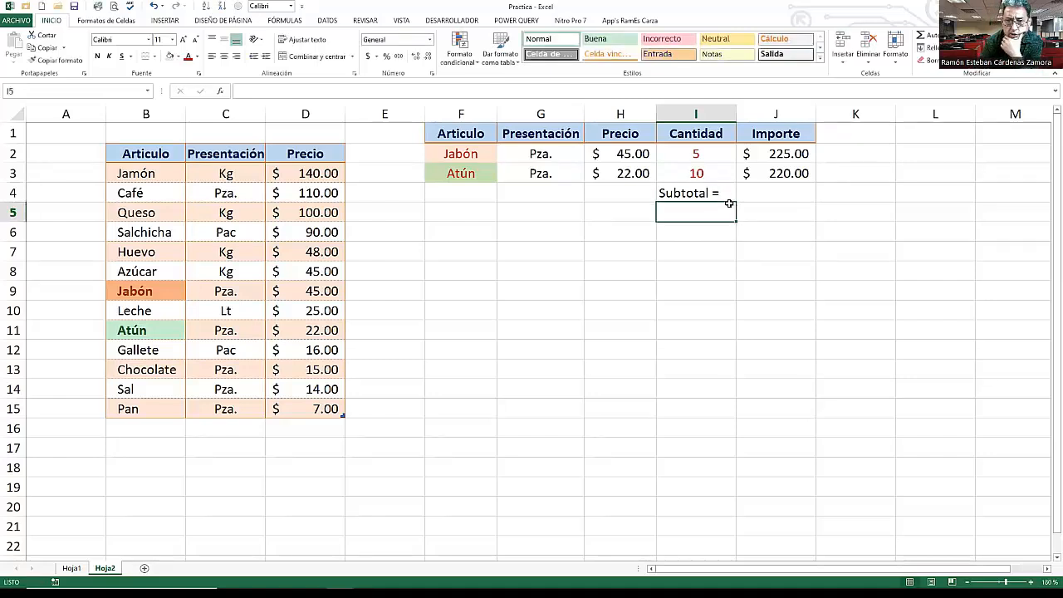
click(717, 190)
click(237, 56)
- Sum the Importe values J2:J3 into J4 with AutoSum
click(769, 194)
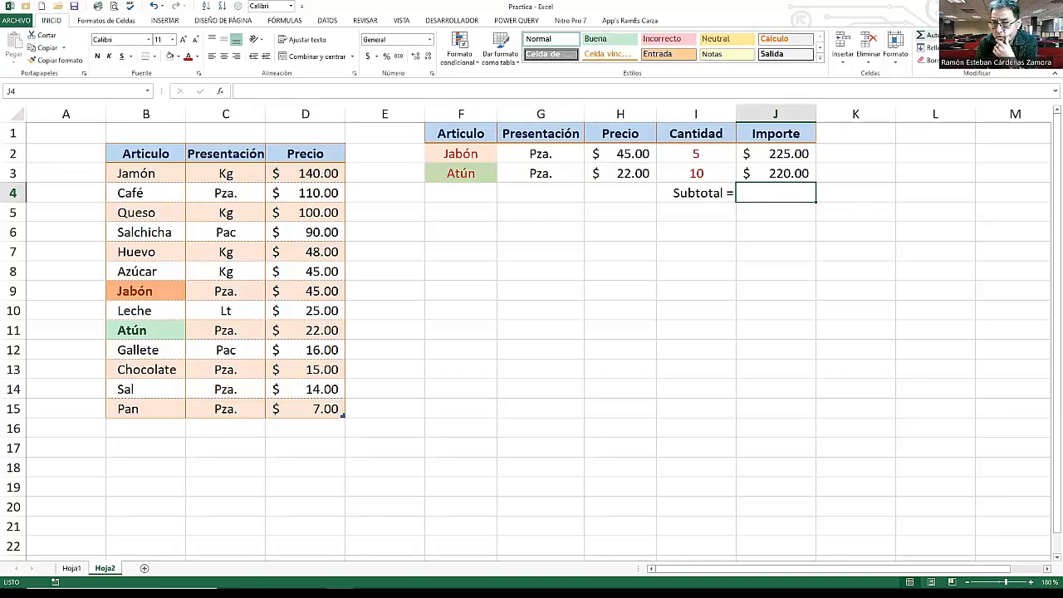
click(936, 39)
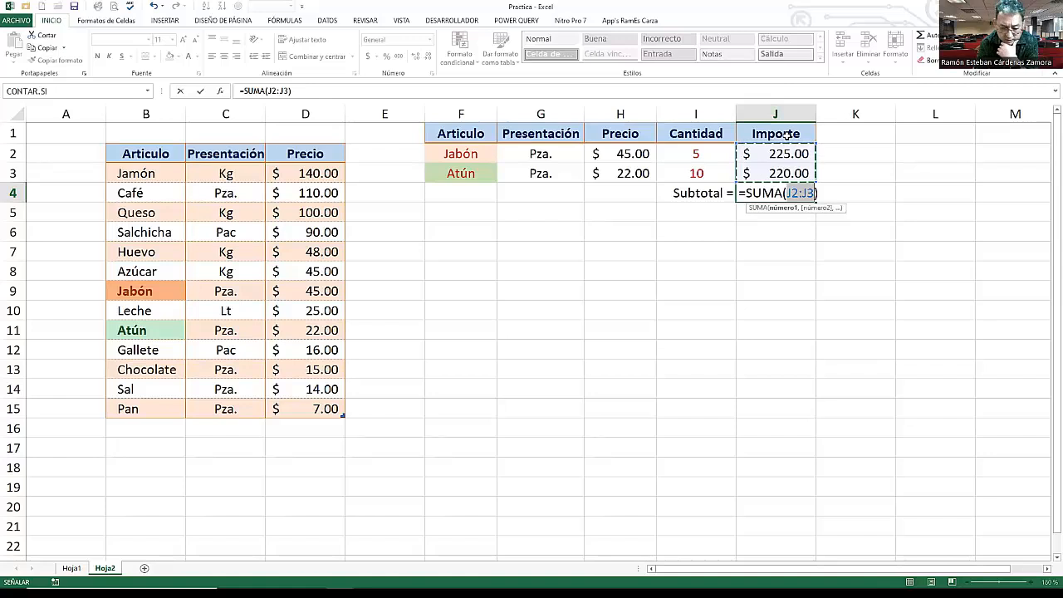
key(Return)
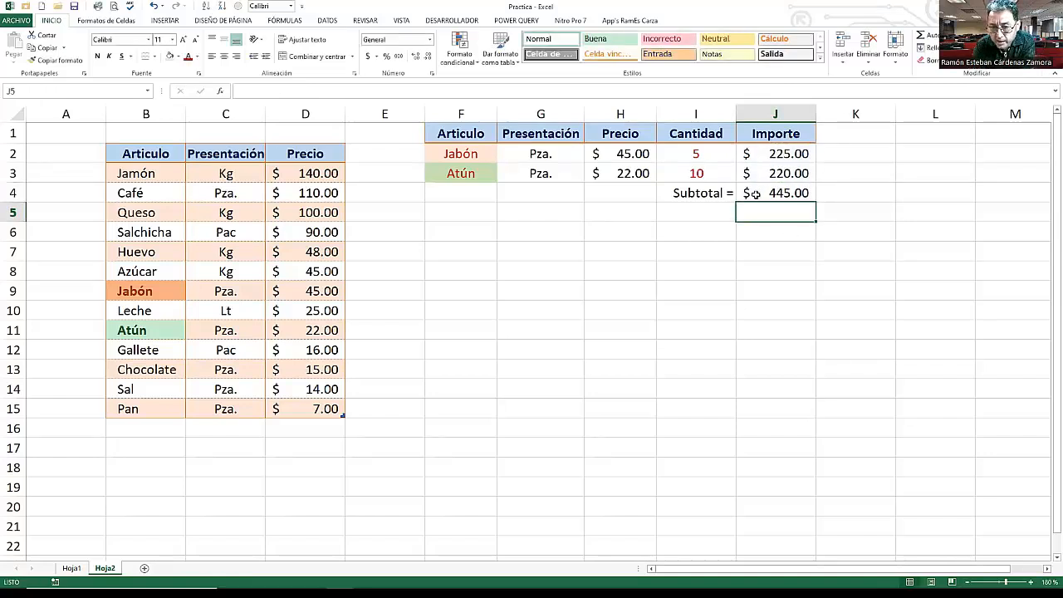
- Make the Subtotal value in J4 bold with a blue font colour
click(785, 193)
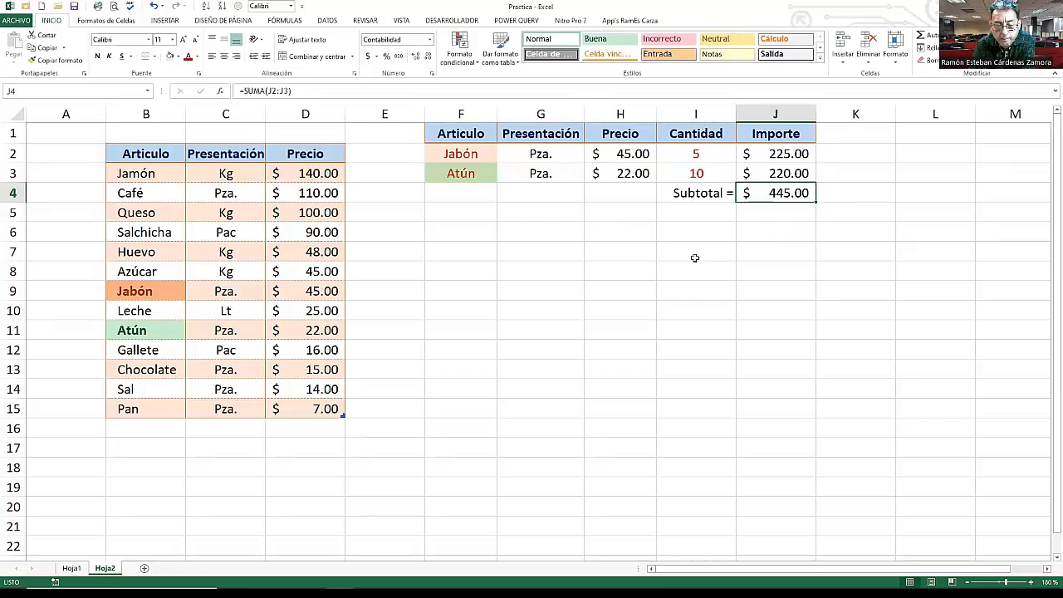
click(98, 56)
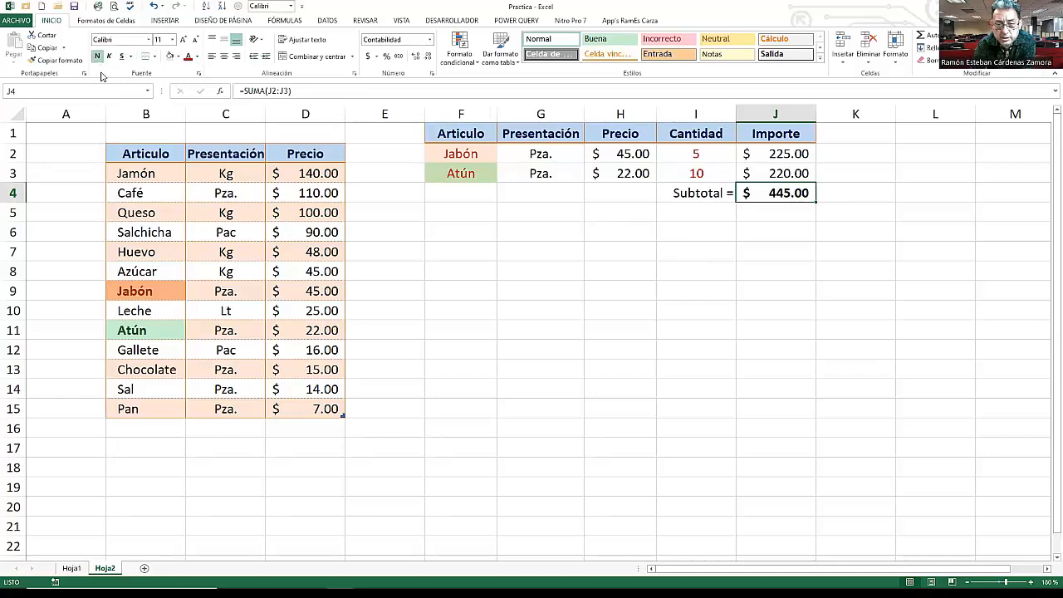
click(197, 57)
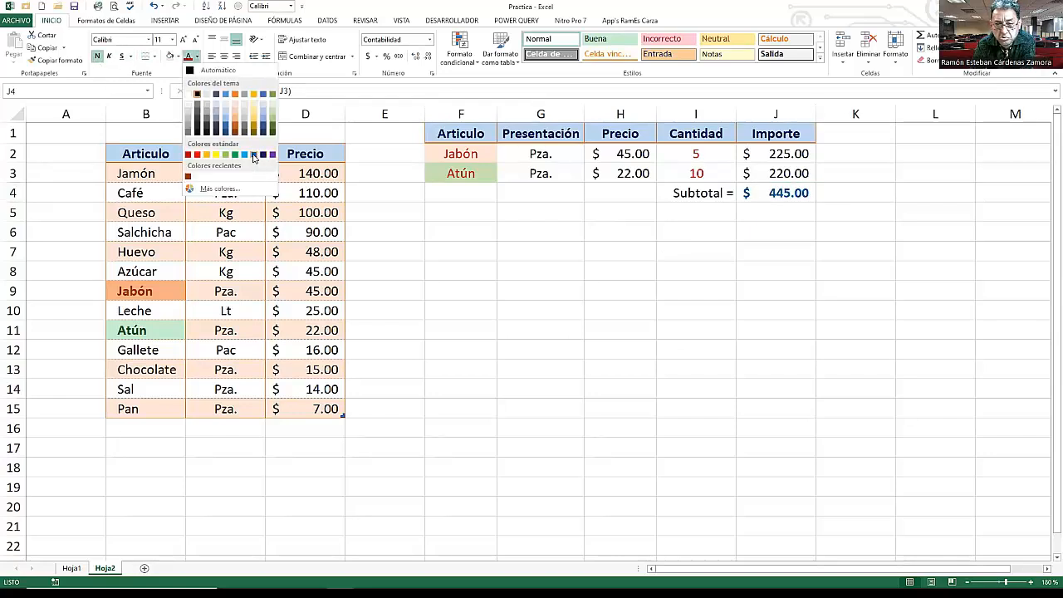
click(253, 156)
click(785, 232)
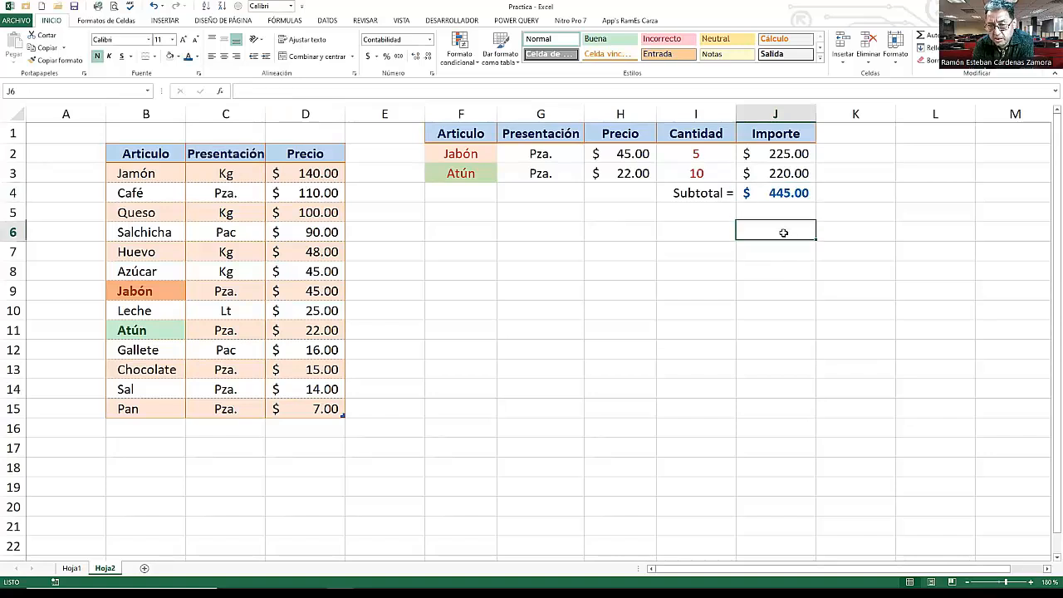
- Add a bottom border to the Importe cell J3
click(769, 176)
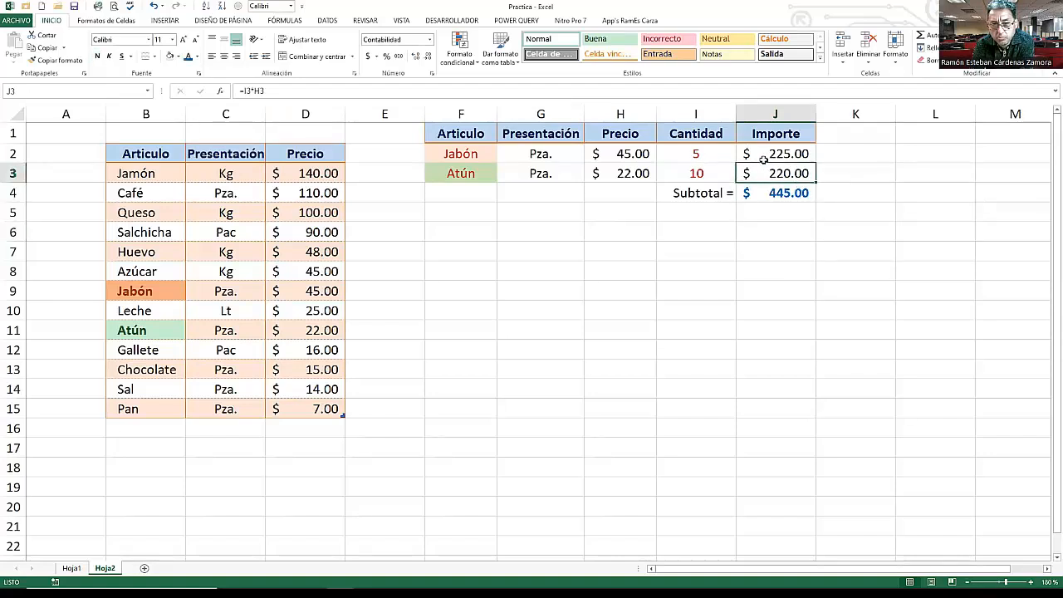
click(154, 58)
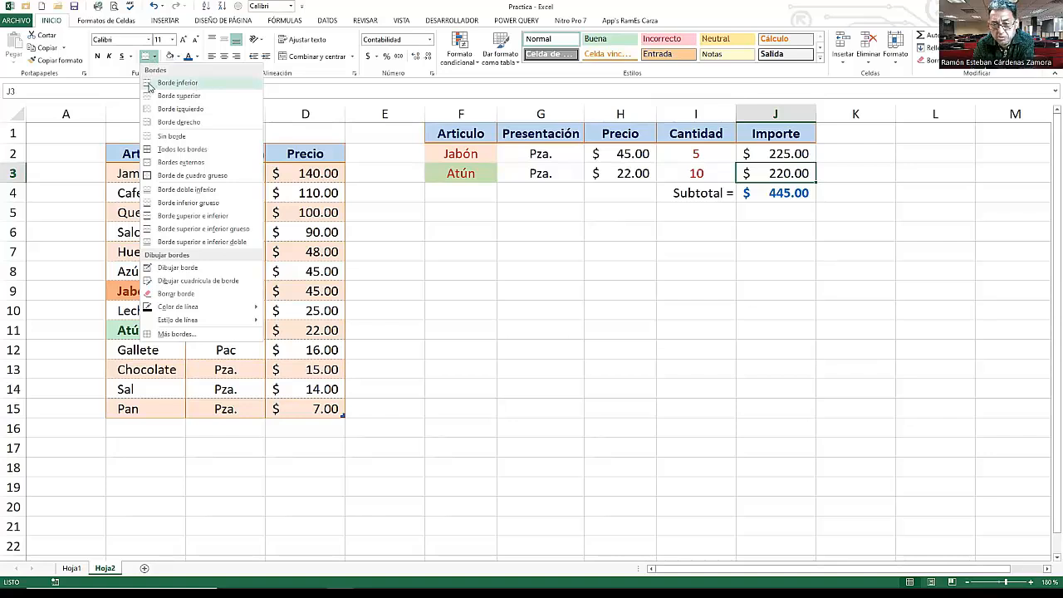
click(150, 83)
click(752, 230)
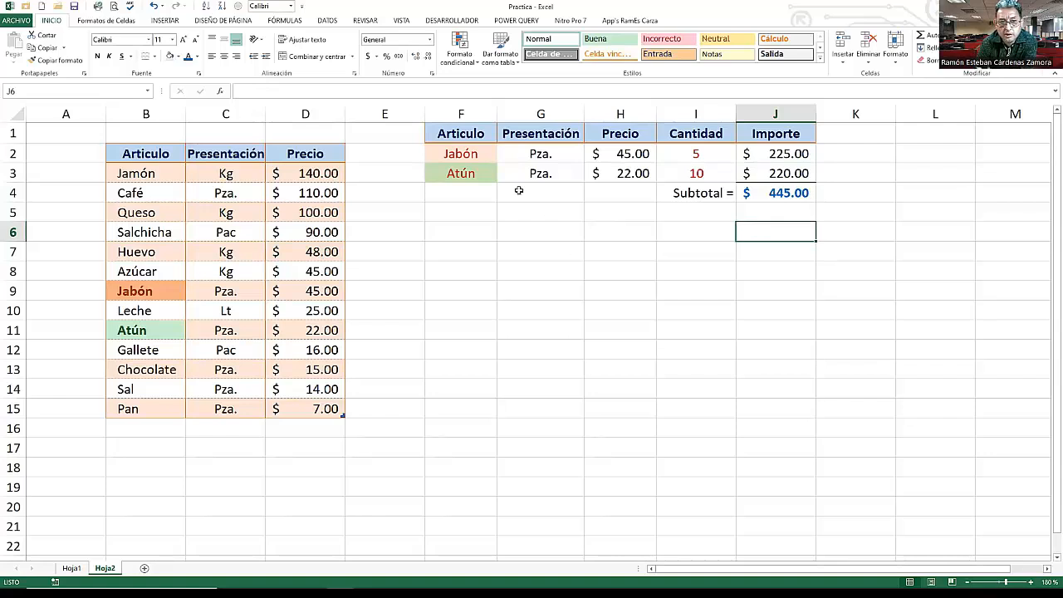
- Hide the worksheet gridlines
click(406, 21)
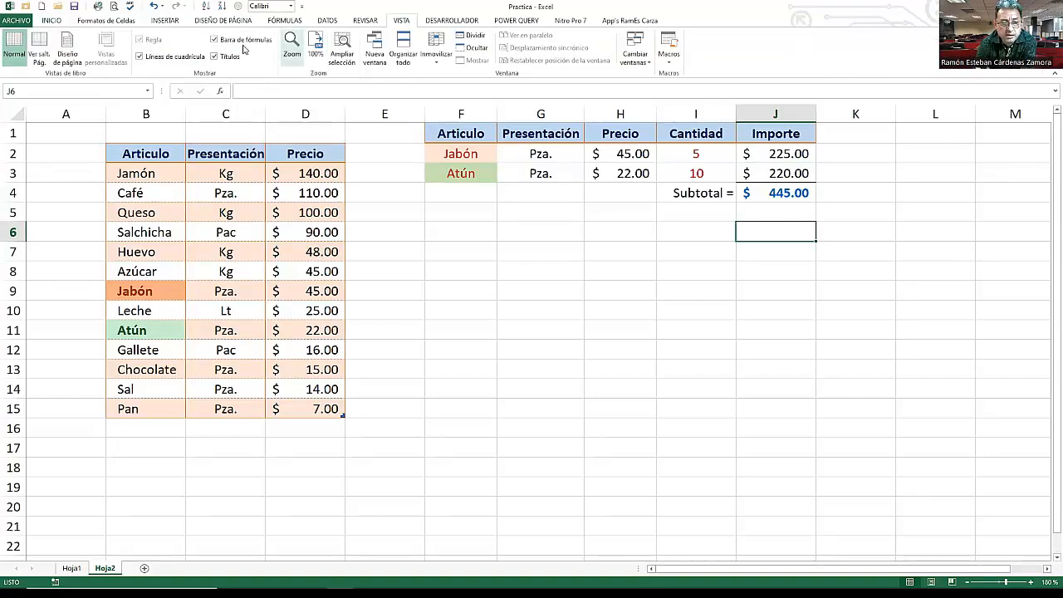
click(155, 61)
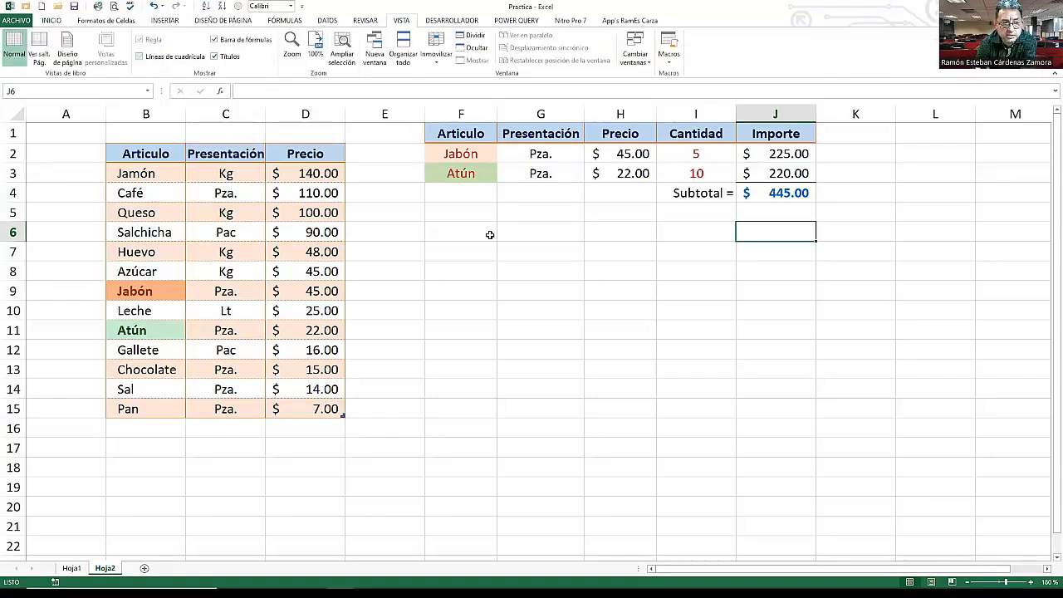
click(720, 256)
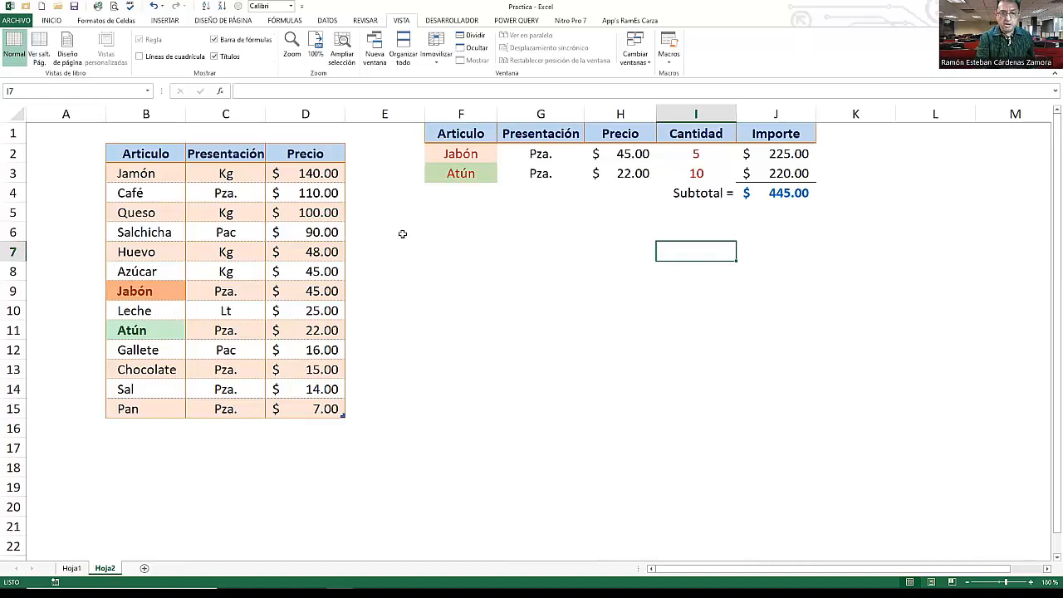
- Add a new article Crema with presentation Lt and price 75 in row 16 of the source list
click(152, 425)
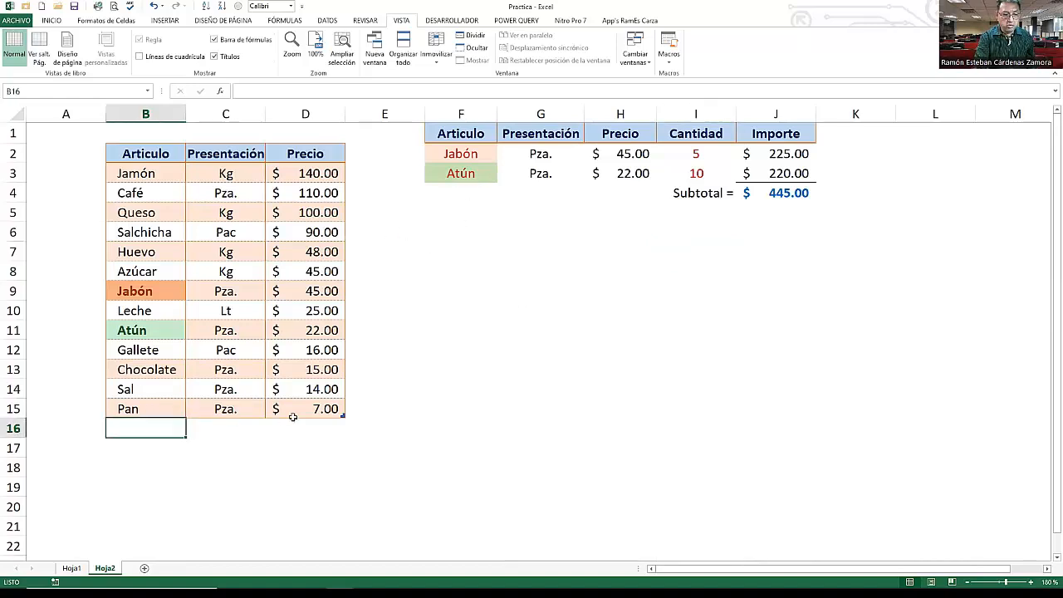
text(Crema)
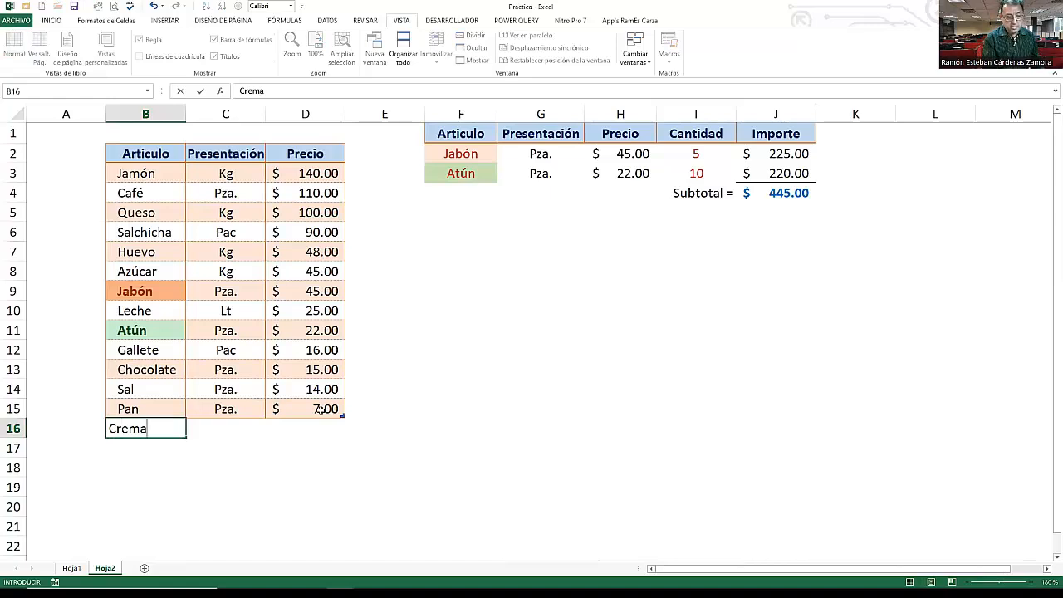
key(Tab)
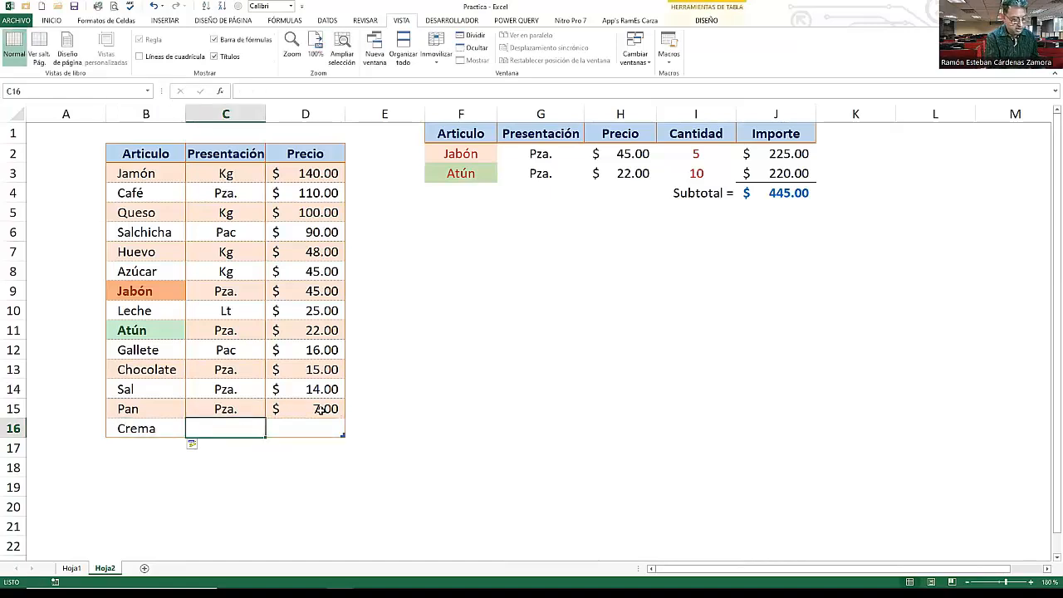
text(lt)
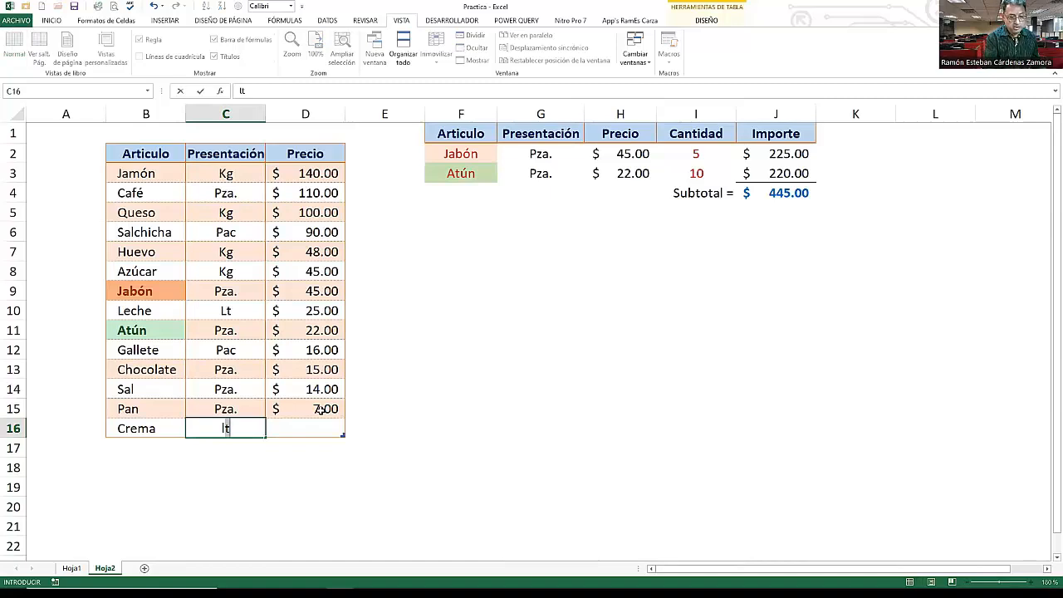
key(Return)
key(Up)
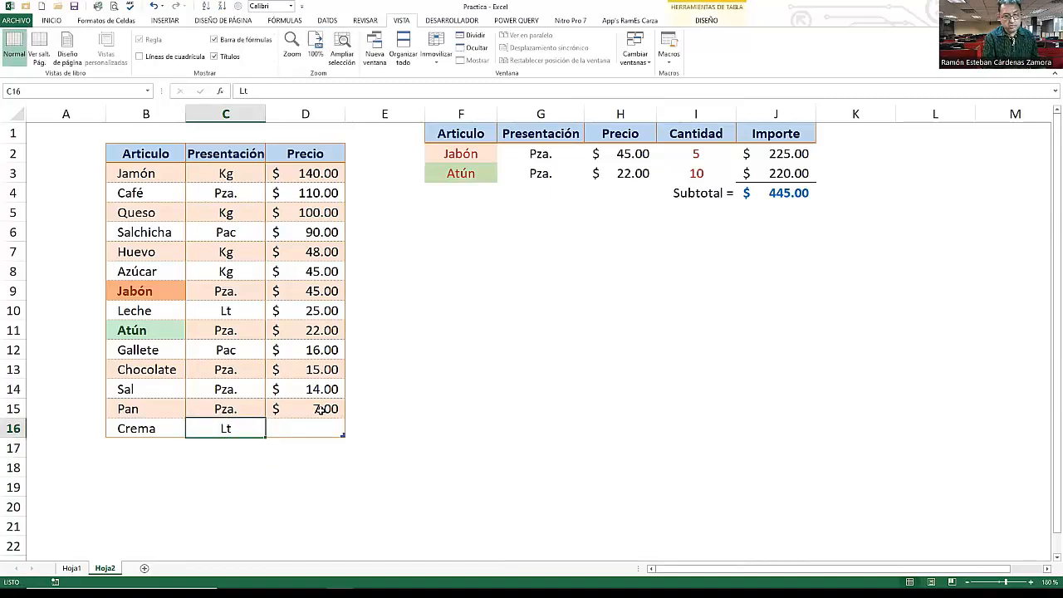
key(Right)
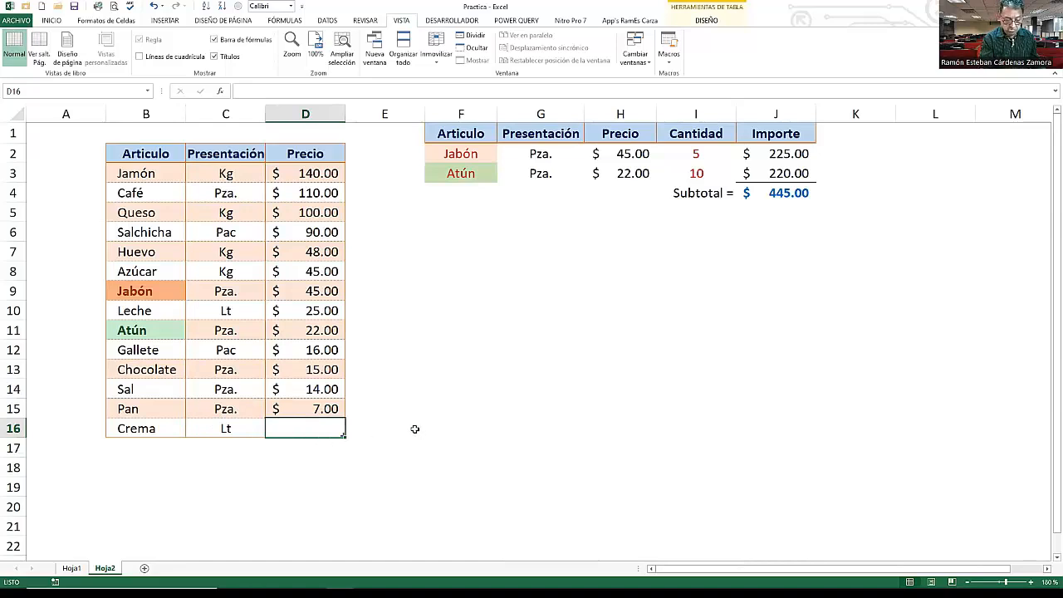
text(75)
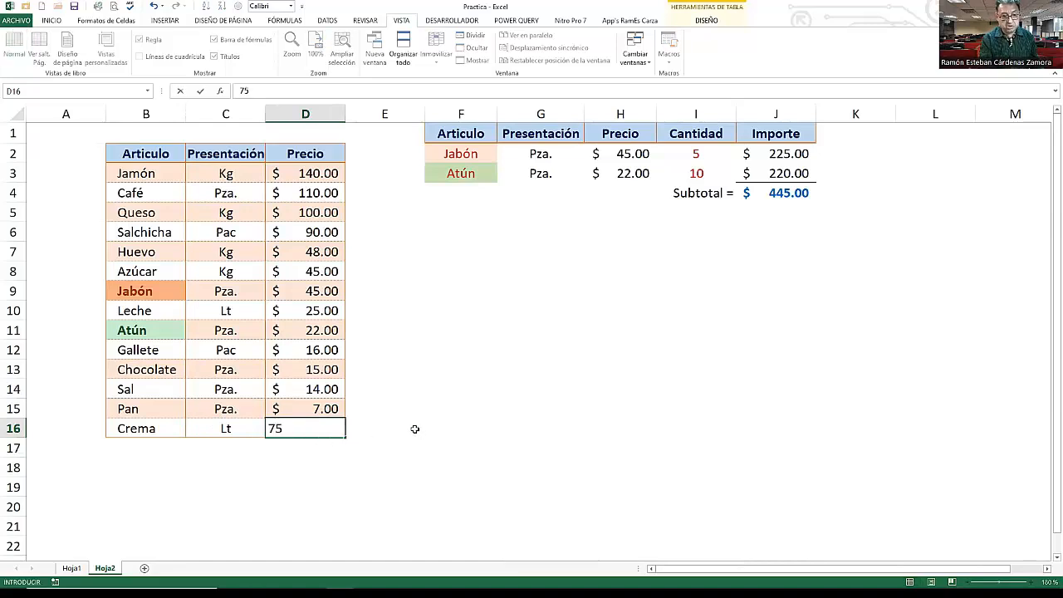
key(Return)
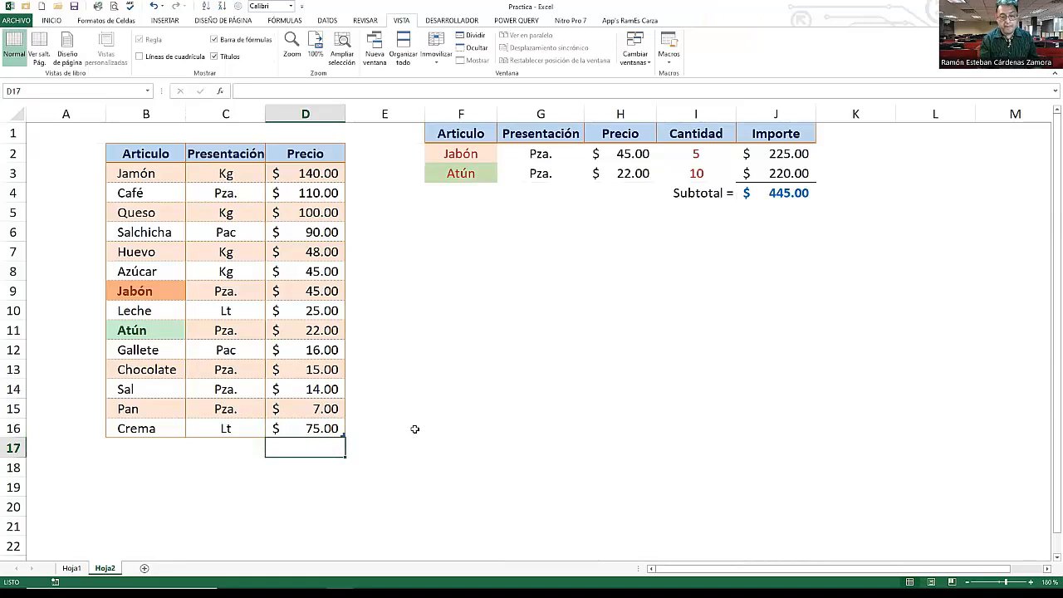
- Choose Crema from the article drop-down list in F2
click(490, 154)
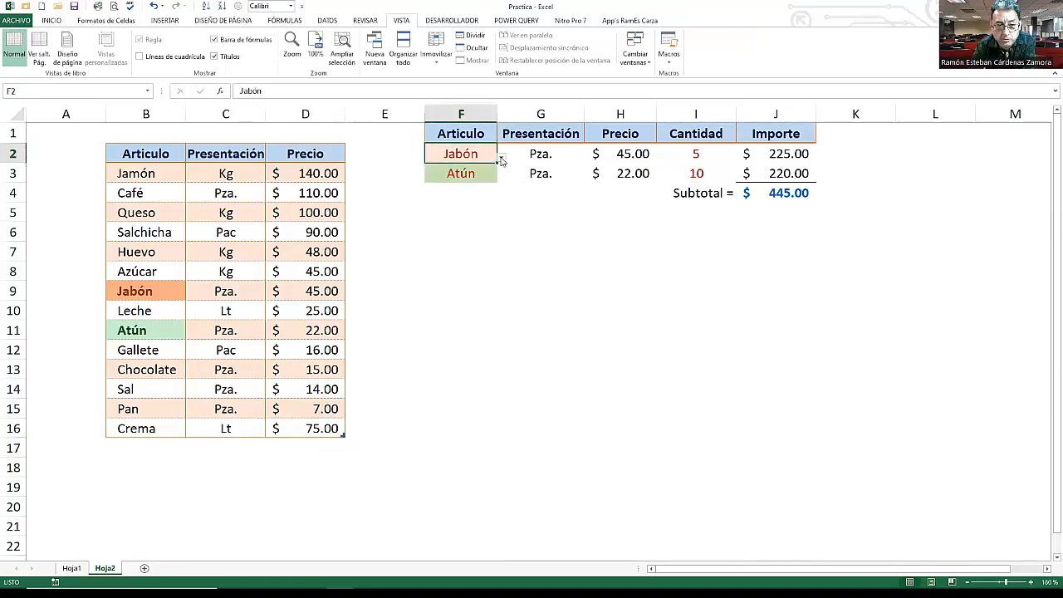
click(502, 157)
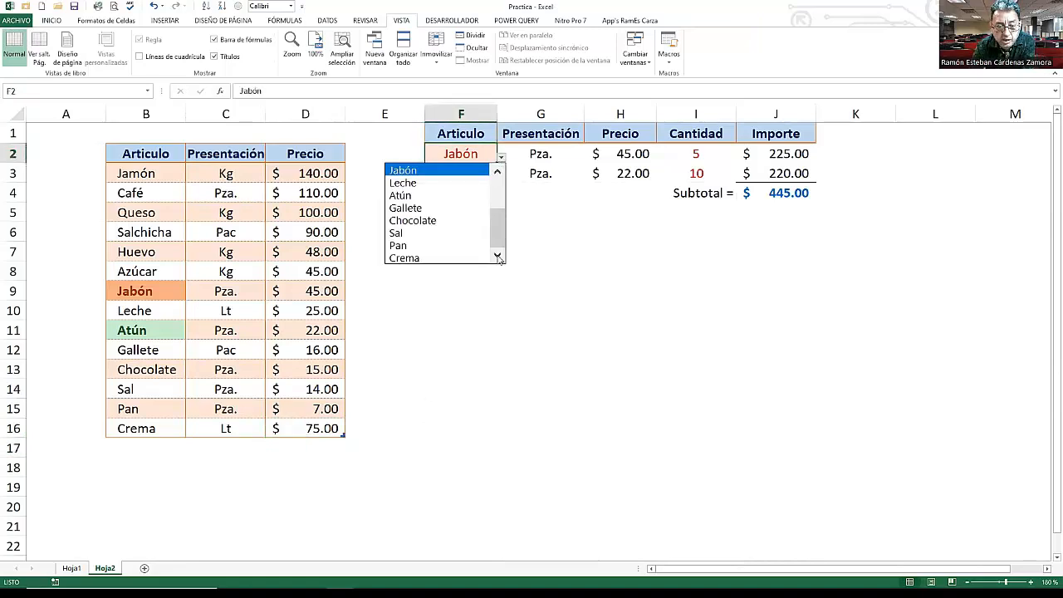
click(426, 256)
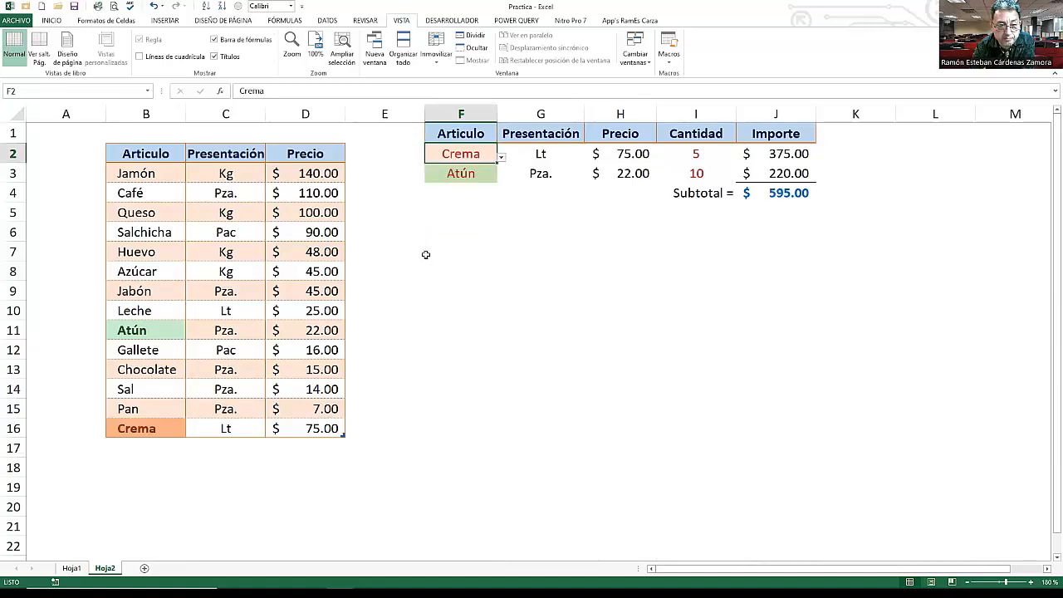
- Choose Café from the article drop-down list in F3
click(461, 177)
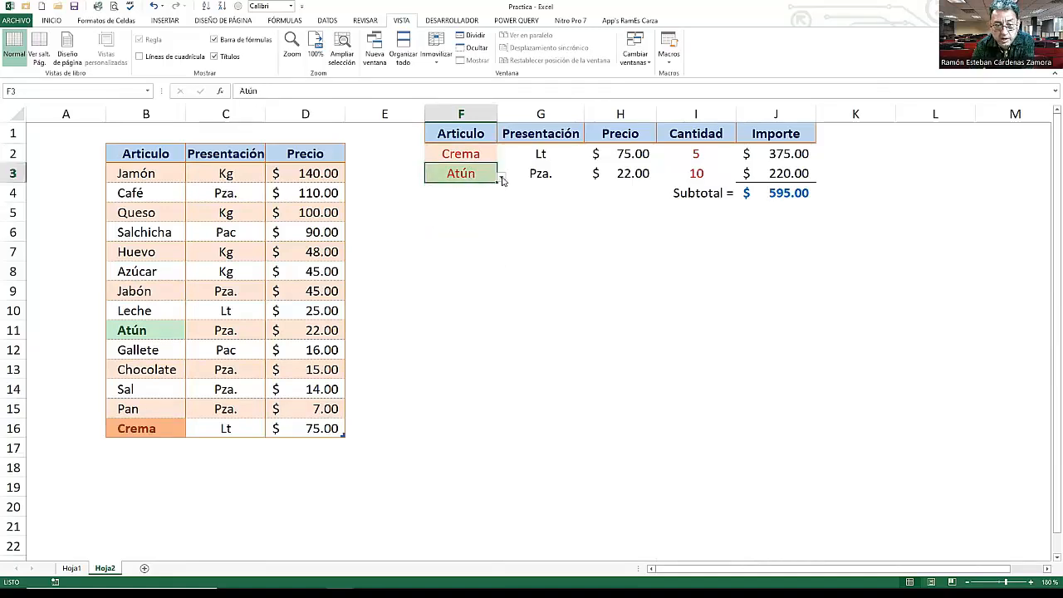
click(502, 178)
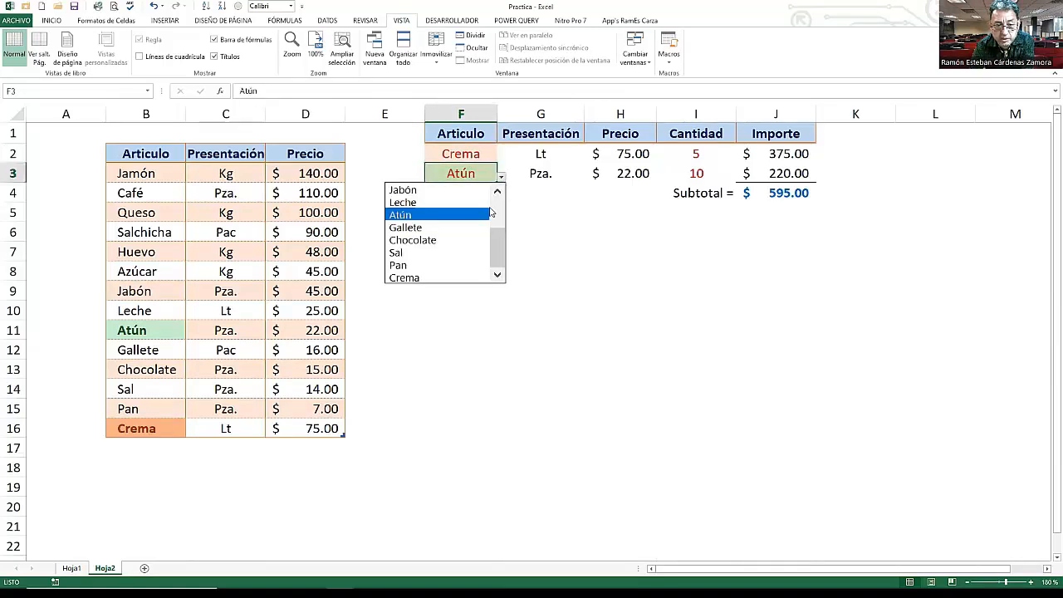
drag(502, 248, 499, 203)
click(439, 204)
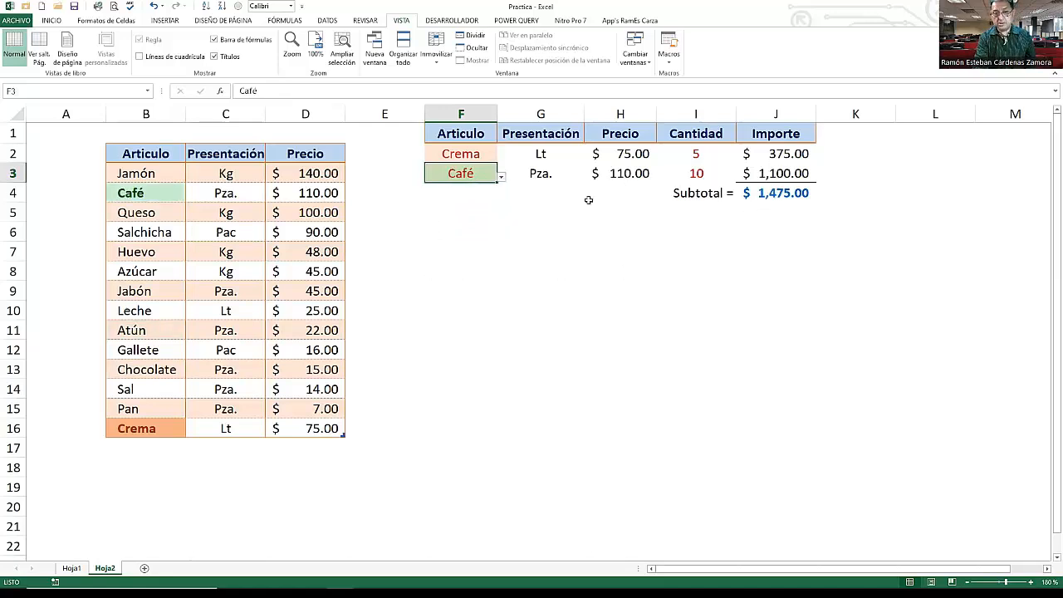
click(469, 154)
click(469, 172)
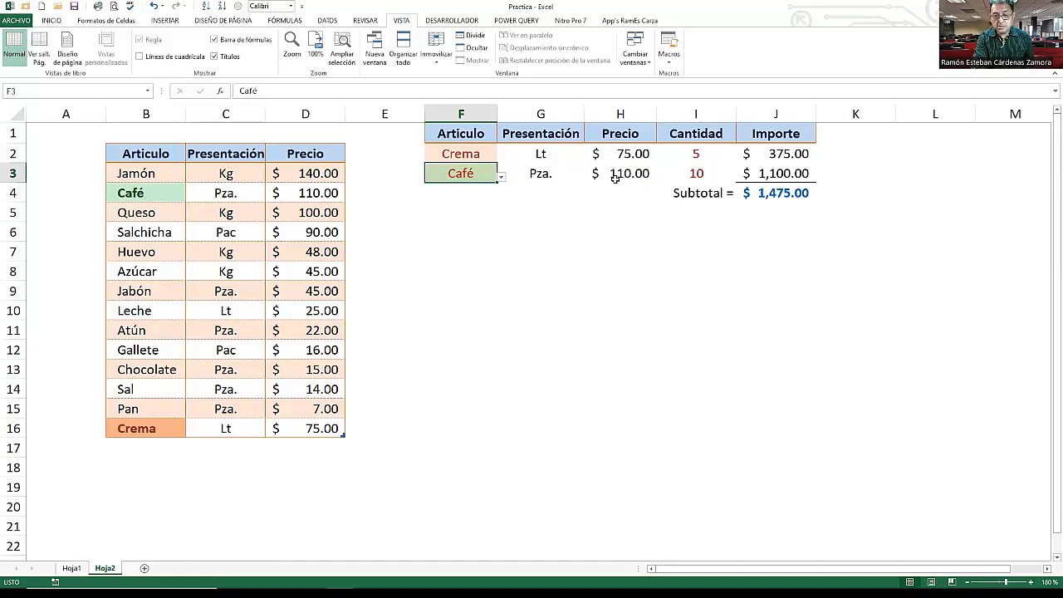
click(771, 193)
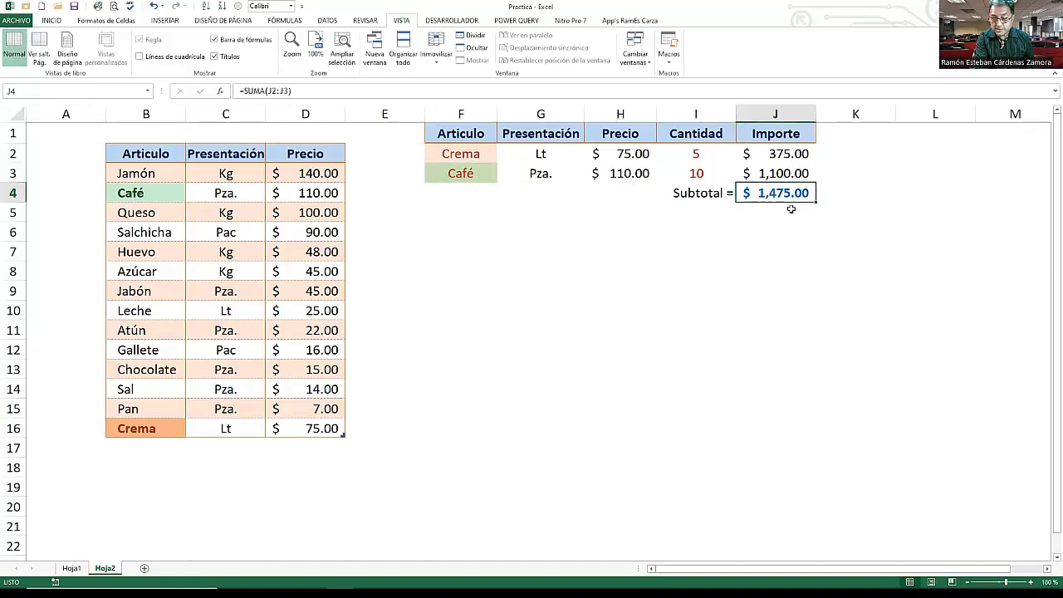